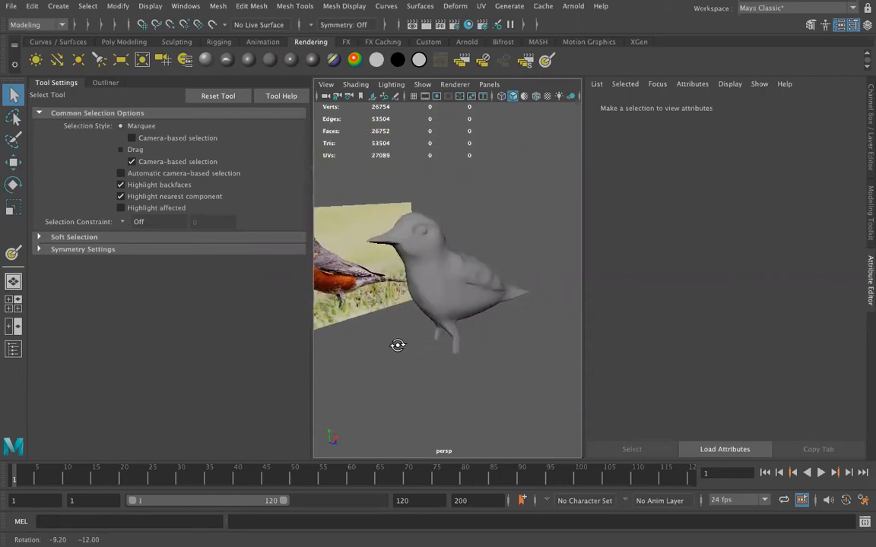
Open the UV Editor for the bird mesh and place it so the bird stays visible beside it.
{"action": "left_click", "coordinate": [461, 280]}
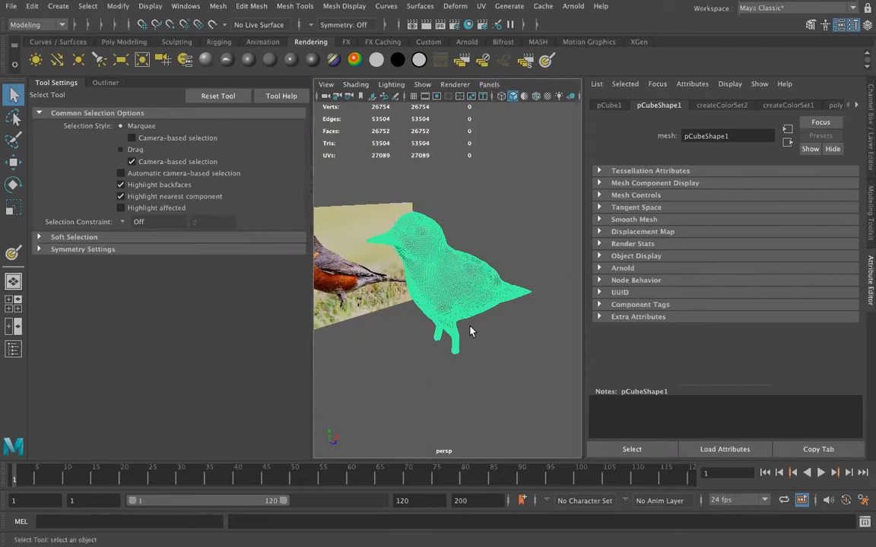
{"action": "left_click", "coordinate": [481, 6]}
{"action": "left_click", "coordinate": [498, 28]}
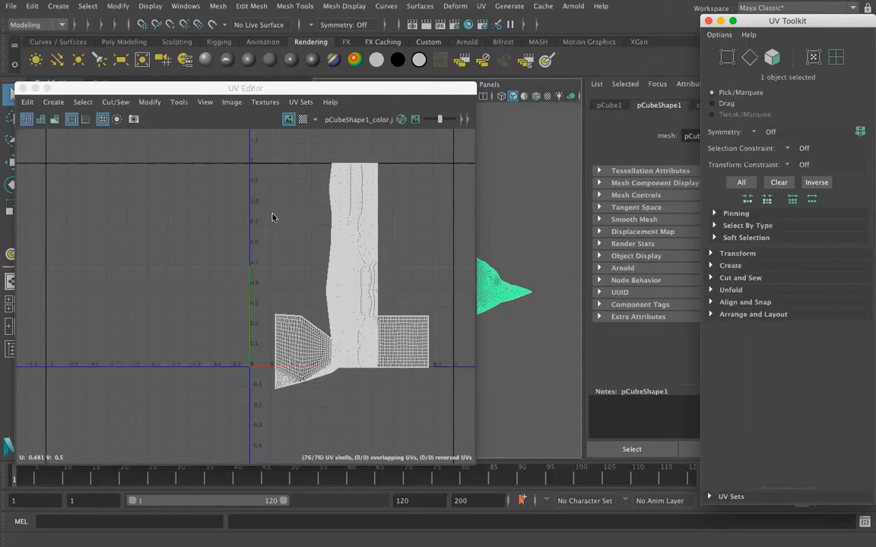
{"action": "left_click_drag", "start_coordinate": [304, 88], "coordinate": [225, 90]}
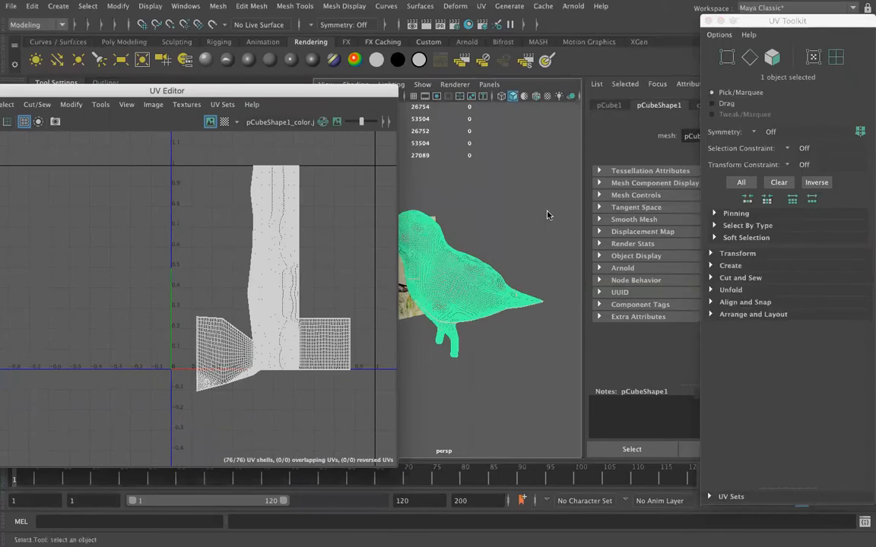
{"action": "left_click_drag", "start_coordinate": [355, 89], "coordinate": [316, 87]}
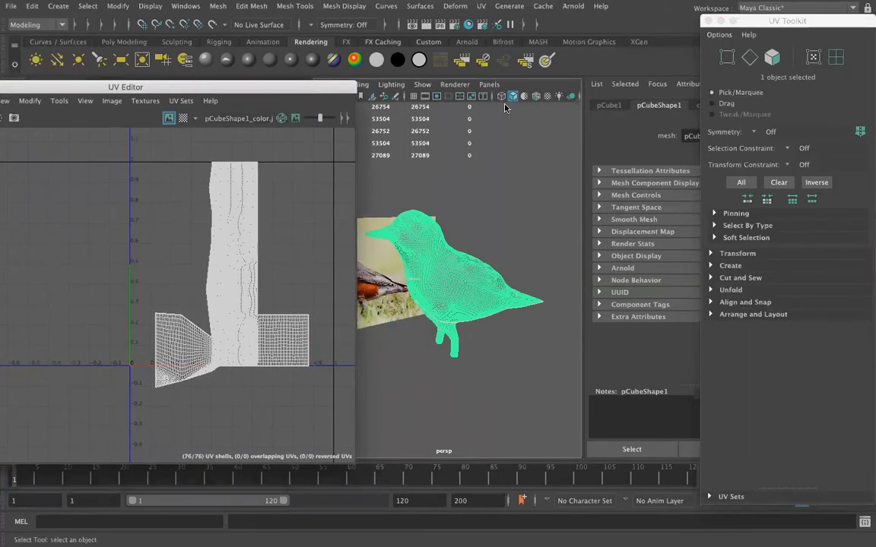
Create camera-based UVs for the bird from the front orthographic view and close the UV Editor.
{"action": "left_click", "coordinate": [489, 85]}
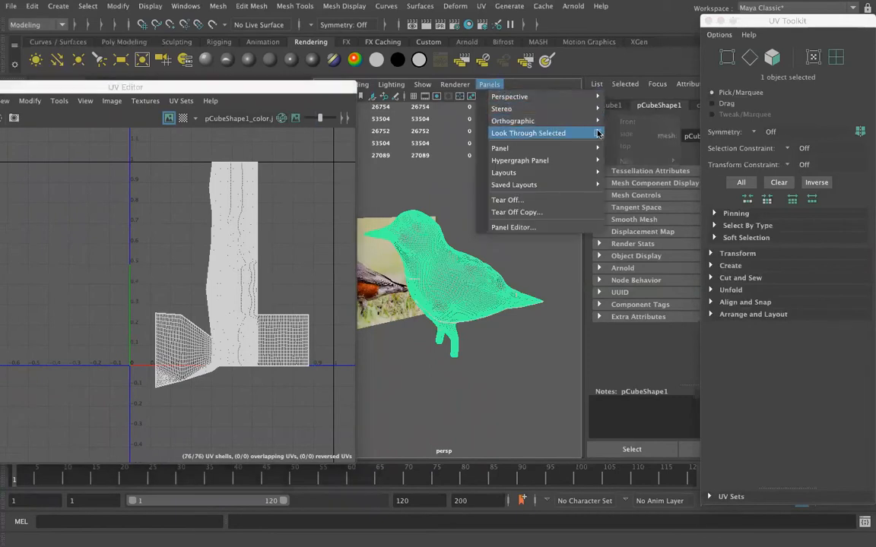
{"action": "left_click", "coordinate": [628, 122]}
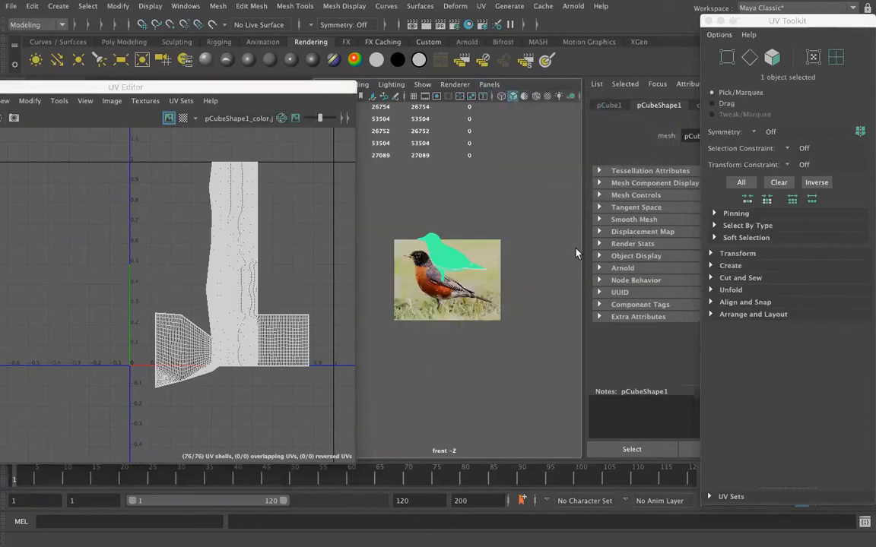
{"action": "scroll", "coordinate": [494, 276], "scroll_direction": "up", "scroll_amount": 6}
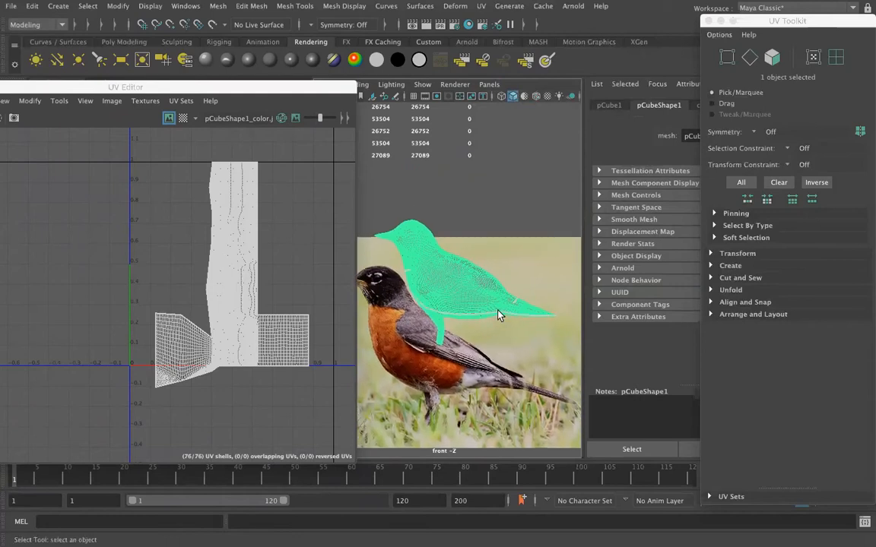
{"action": "left_click", "coordinate": [481, 6]}
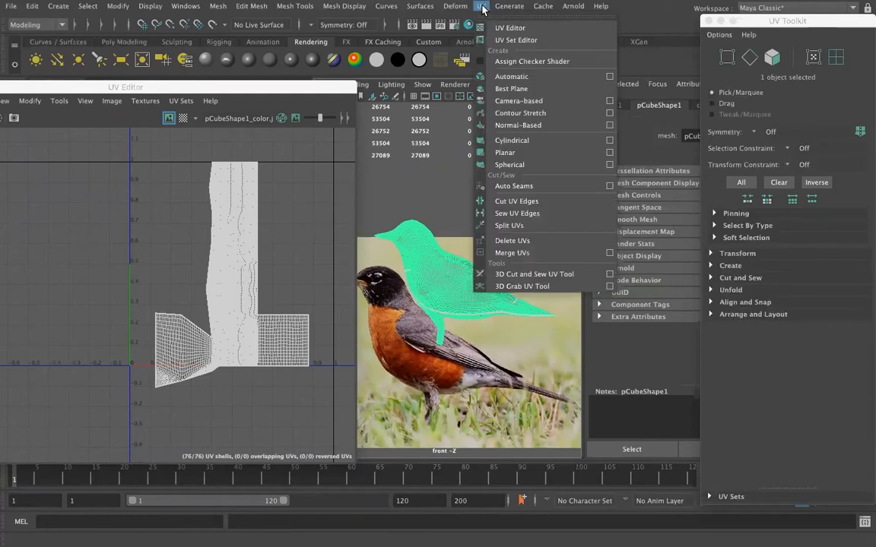
{"action": "left_click", "coordinate": [518, 100]}
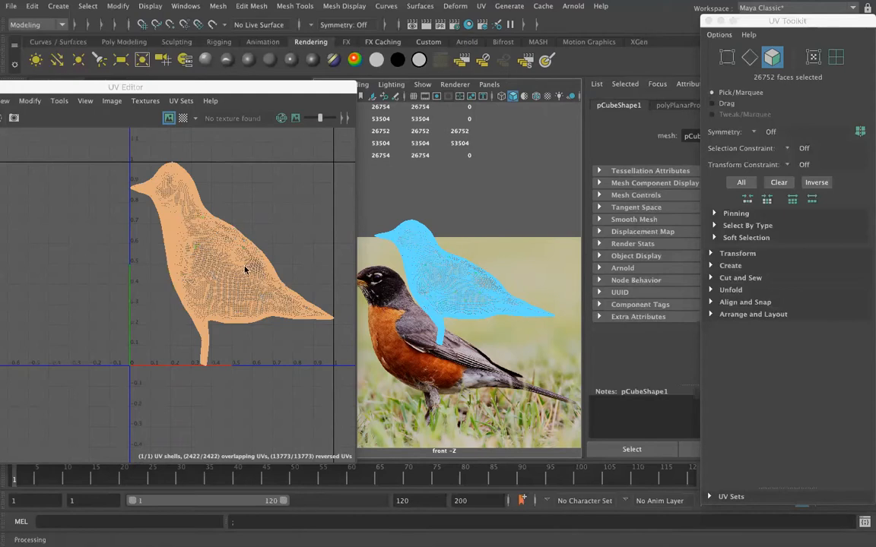
{"action": "left_click_drag", "start_coordinate": [115, 91], "coordinate": [238, 89]}
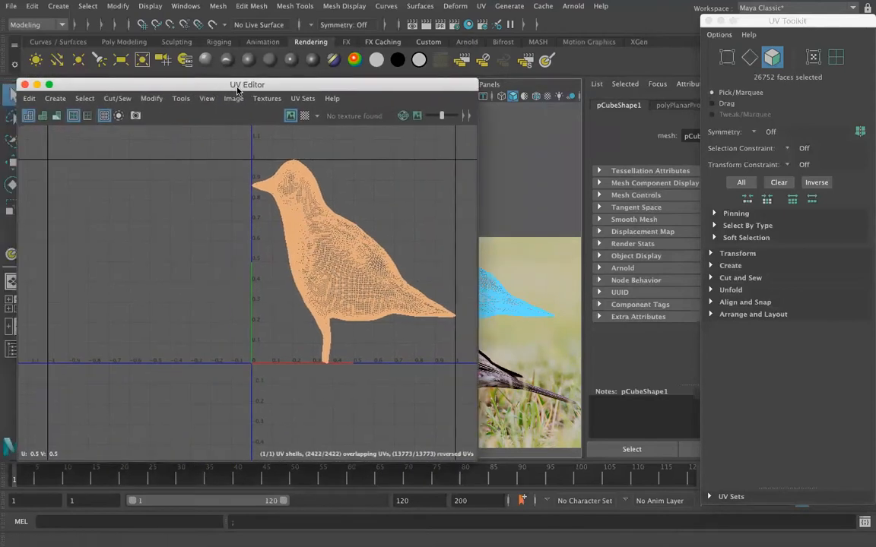
{"action": "left_click", "coordinate": [24, 86]}
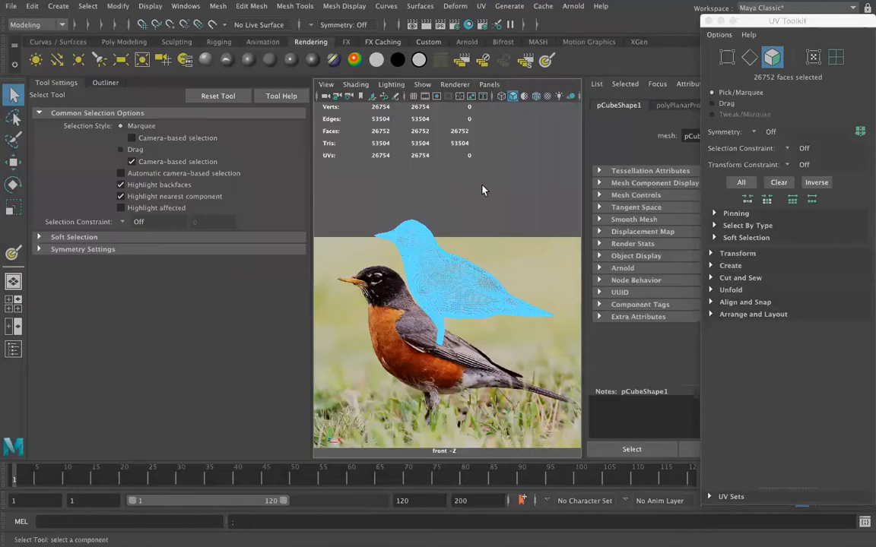
Clear the face selection, create a Lambert material for the bird, and close the UV Toolkit.
{"action": "left_click", "coordinate": [475, 205]}
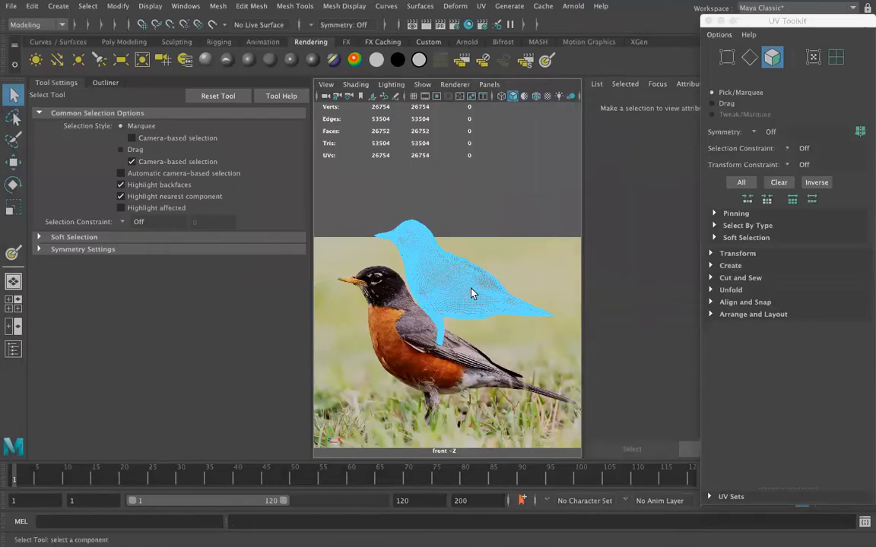
{"action": "scroll", "coordinate": [426, 263], "scroll_direction": "up", "scroll_amount": 2}
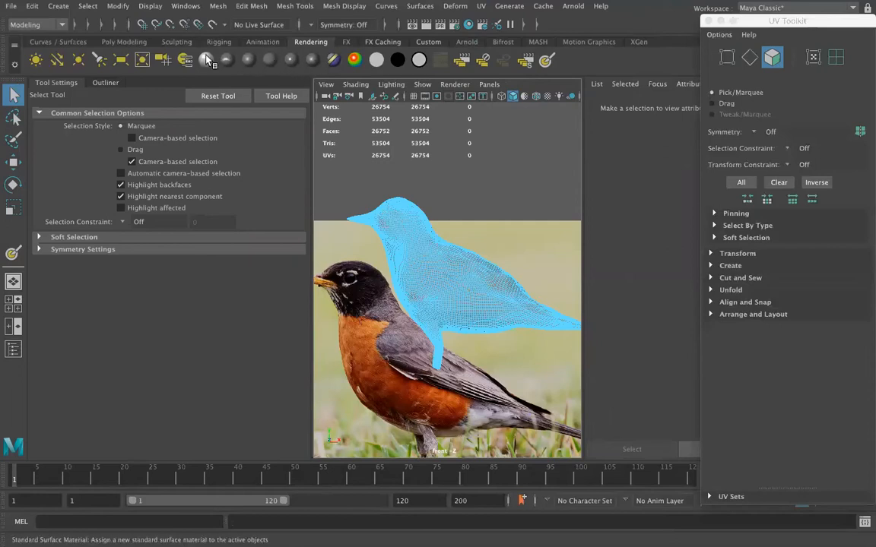
{"action": "left_click", "coordinate": [273, 61]}
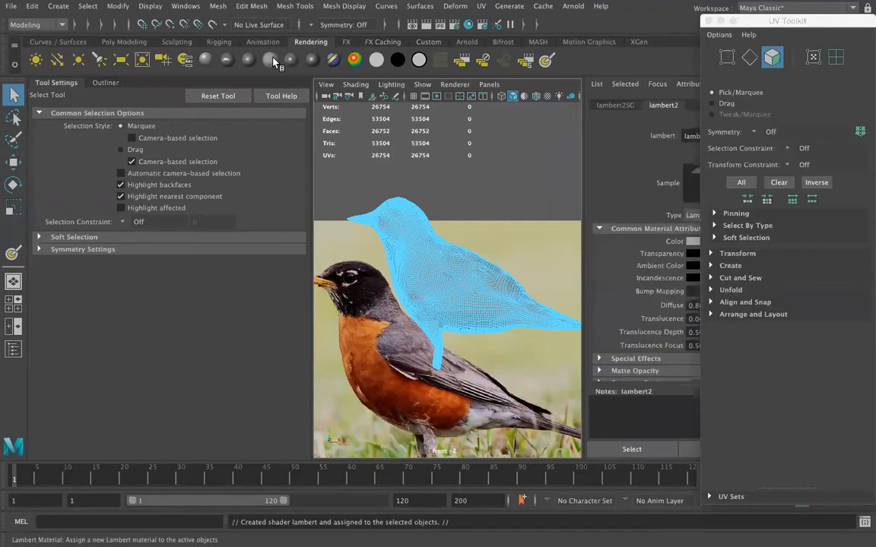
{"action": "left_click", "coordinate": [633, 19]}
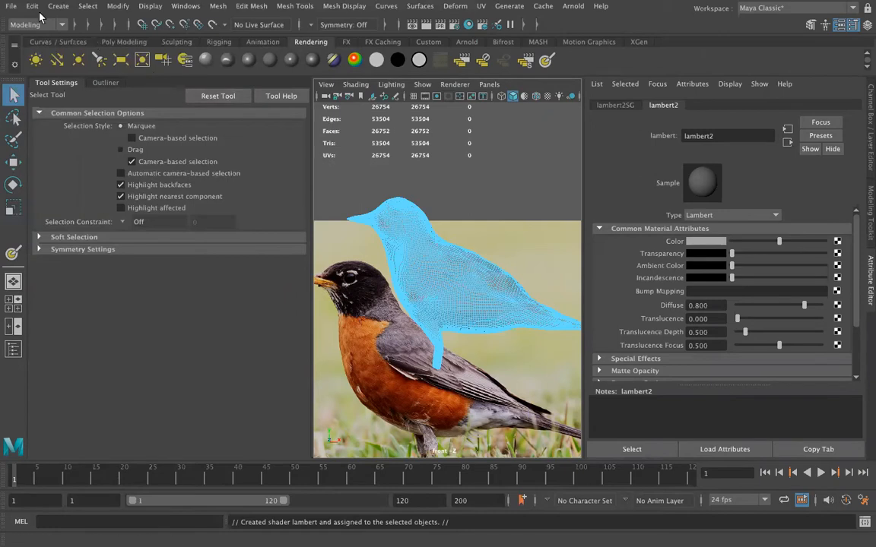
Switch to the Rendering menu set and open the 3D Paint Tool settings.
{"action": "left_click", "coordinate": [57, 26]}
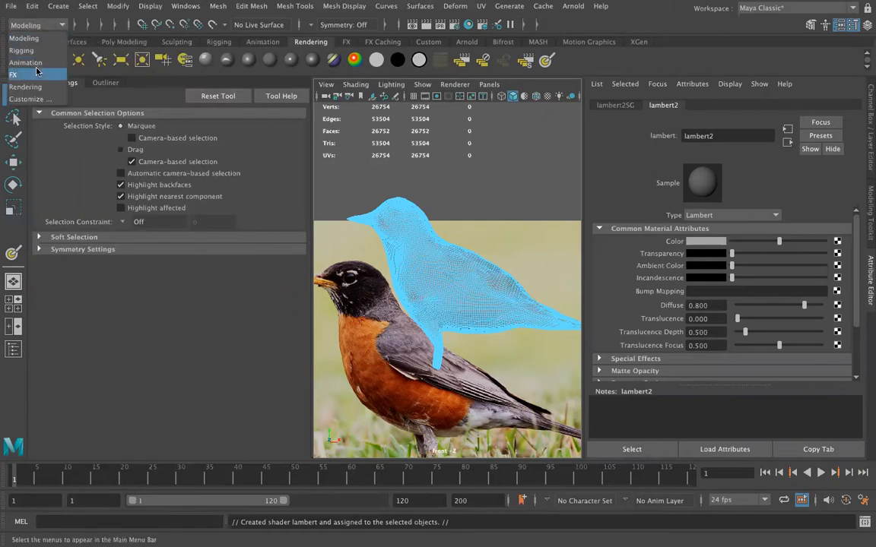
{"action": "left_click", "coordinate": [36, 87]}
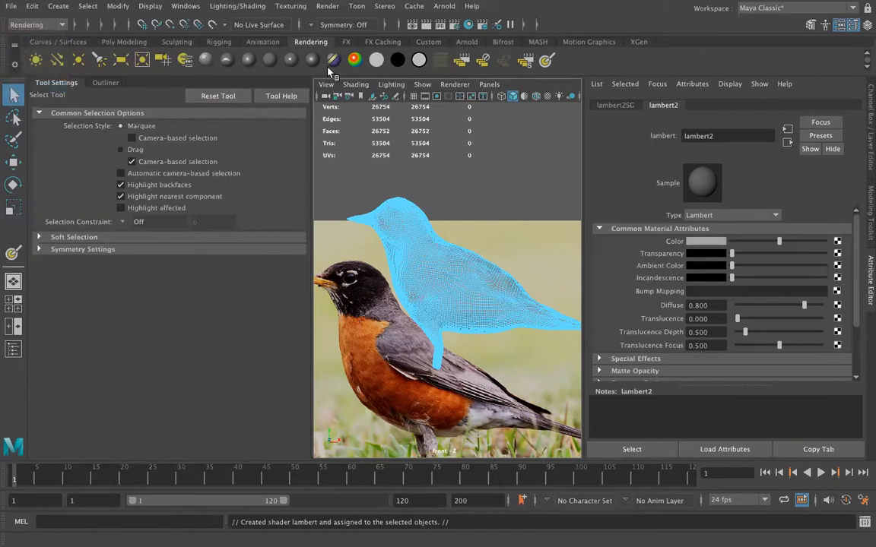
{"action": "left_click", "coordinate": [290, 6]}
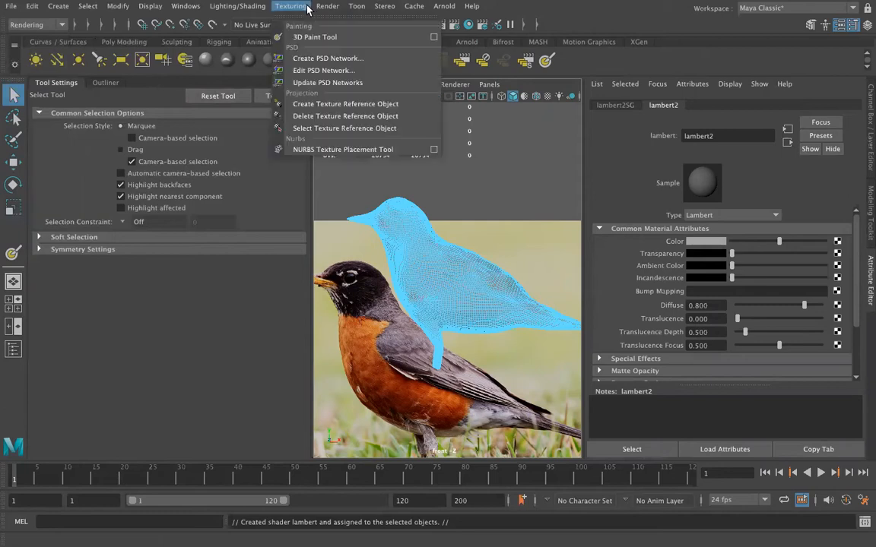
{"action": "left_click", "coordinate": [434, 39]}
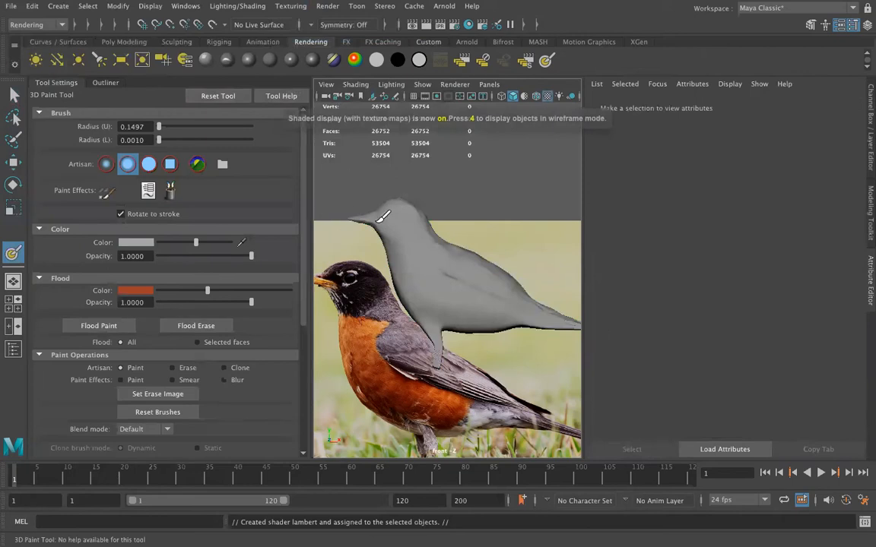
Select the bird in object mode, reactivate the 3D Paint Tool on it, and use textured display.
{"action": "left_click", "coordinate": [17, 92]}
{"action": "right_click_drag", "start_coordinate": [391, 275], "coordinate": [450, 236]}
{"action": "right_click_drag", "start_coordinate": [424, 279], "coordinate": [480, 183]}
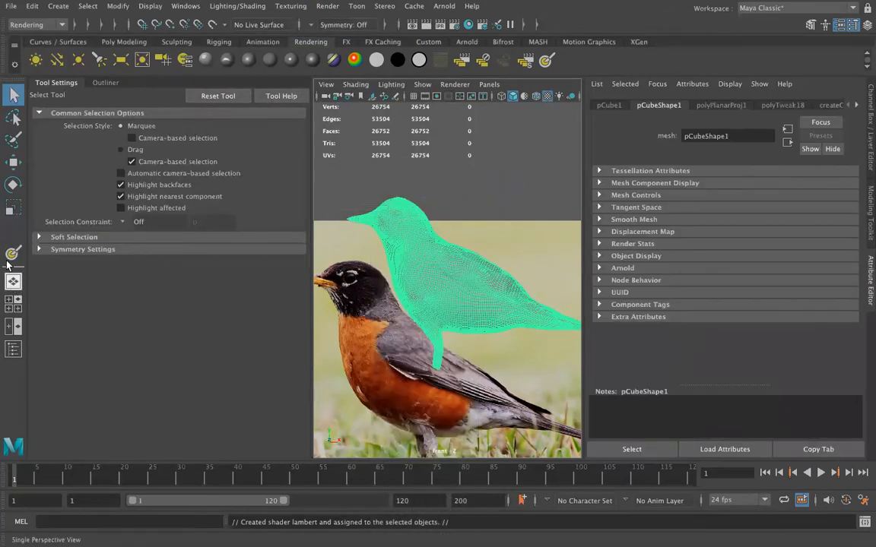
{"action": "left_click", "coordinate": [13, 254]}
{"action": "key", "text": "6"}
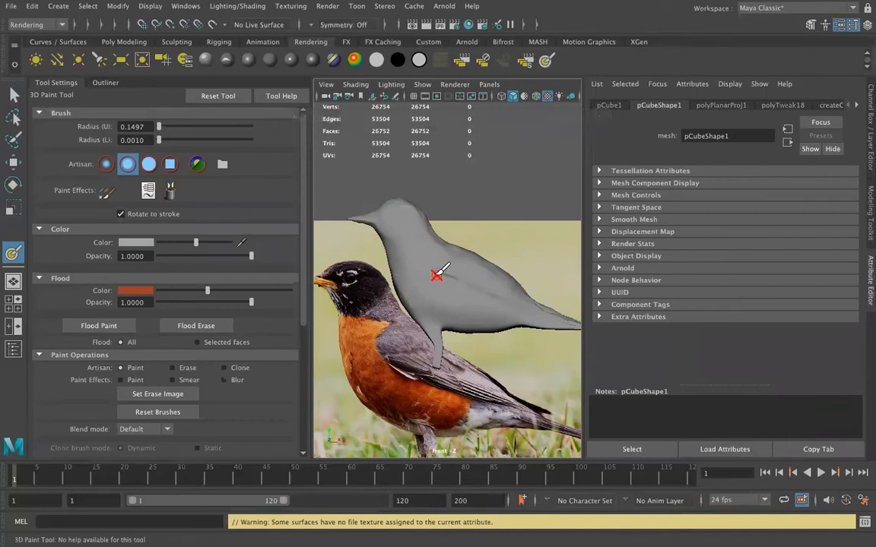
Assign a 512 x 512 JPEG file texture to the bird's Color attribute and save the textures.
{"action": "scroll", "coordinate": [216, 337], "scroll_direction": "down", "scroll_amount": 3}
{"action": "scroll", "coordinate": [216, 338], "scroll_direction": "down", "scroll_amount": 5}
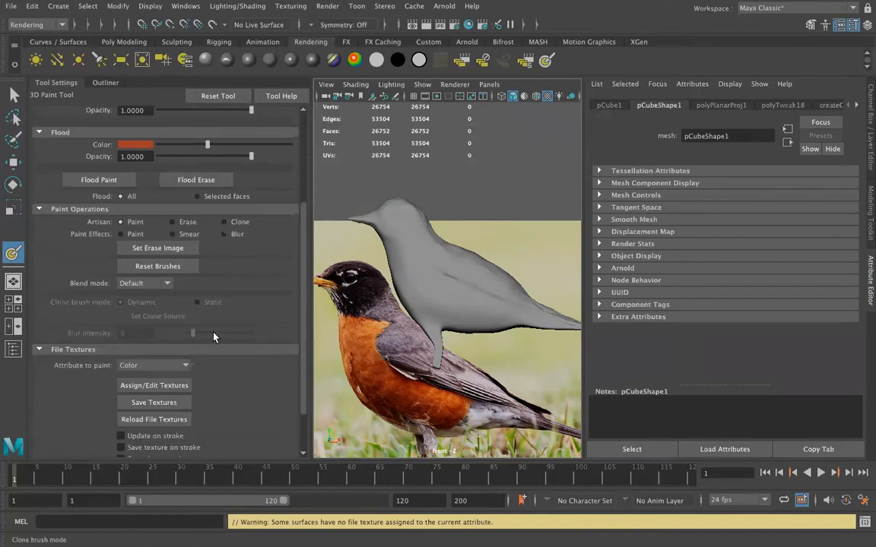
{"action": "left_click", "coordinate": [155, 328]}
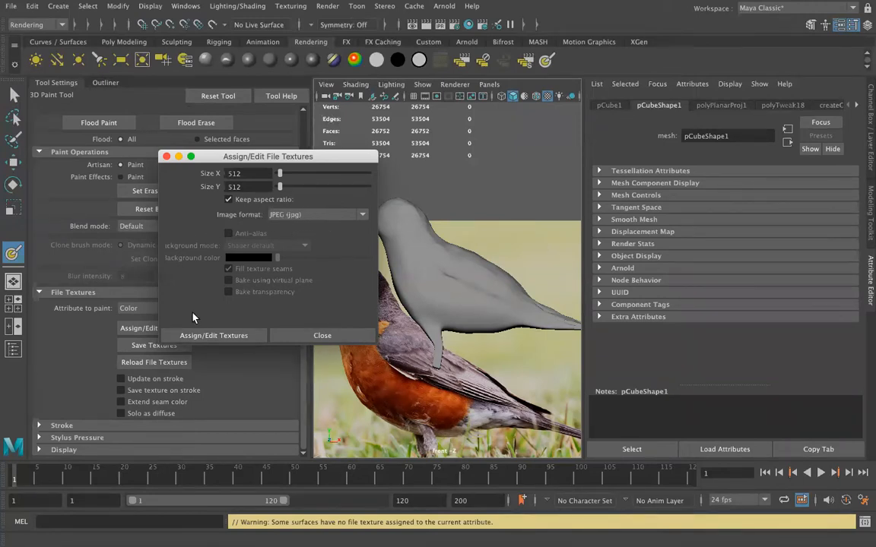
{"action": "left_click", "coordinate": [202, 336]}
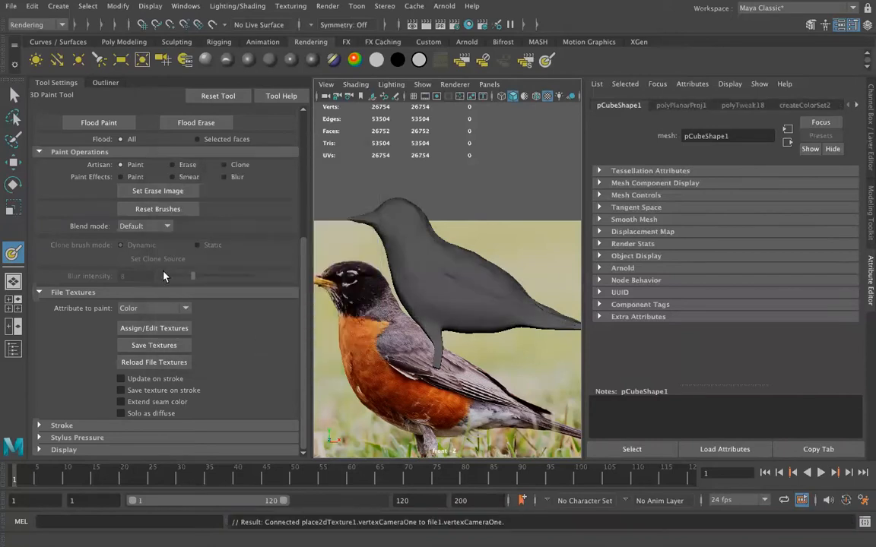
{"action": "left_click", "coordinate": [156, 345]}
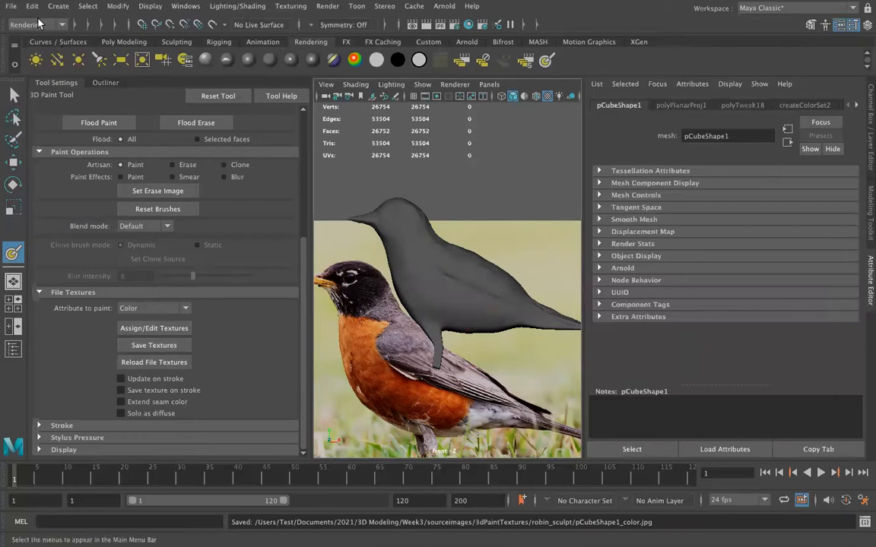
Return to the Select Tool and examine the bird mesh's construction history nodes.
{"action": "key", "text": "q"}
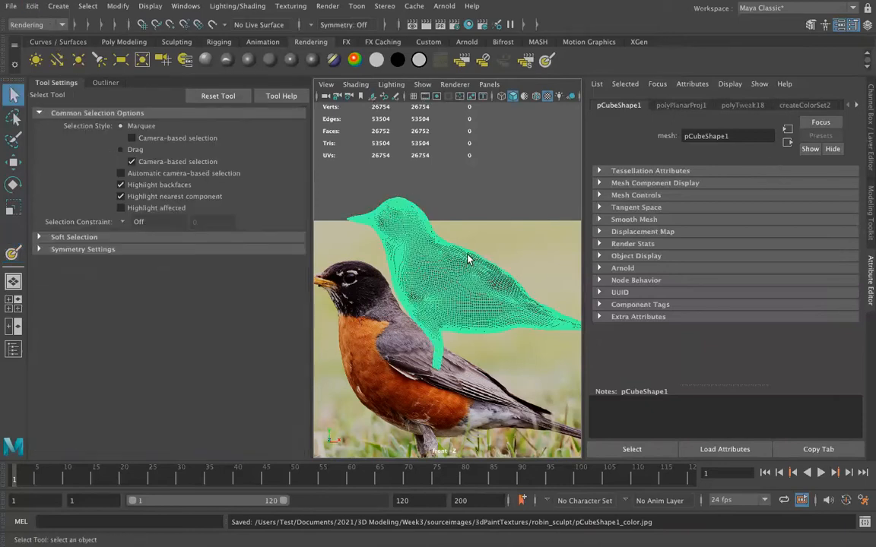
{"action": "left_click", "coordinate": [32, 6]}
{"action": "mouse_move", "coordinate": [107, 161]}
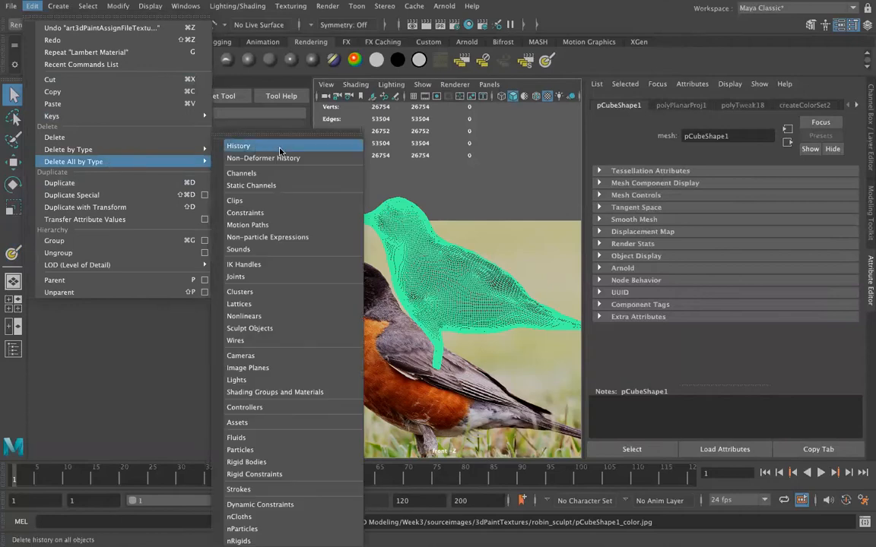
{"action": "left_click", "coordinate": [857, 108]}
{"action": "left_click", "coordinate": [856, 108]}
{"action": "left_click", "coordinate": [857, 108]}
{"action": "left_click", "coordinate": [857, 108]}
{"action": "left_click", "coordinate": [857, 108]}
{"action": "left_click", "coordinate": [857, 108]}
{"action": "left_click", "coordinate": [856, 108]}
{"action": "left_click", "coordinate": [857, 108]}
{"action": "left_click", "coordinate": [856, 108]}
{"action": "left_click", "coordinate": [857, 108]}
{"action": "left_click", "coordinate": [857, 108]}
{"action": "left_click", "coordinate": [856, 108]}
{"action": "left_click", "coordinate": [857, 108]}
{"action": "left_click", "coordinate": [856, 108]}
{"action": "left_click", "coordinate": [857, 108]}
{"action": "left_click", "coordinate": [856, 107]}
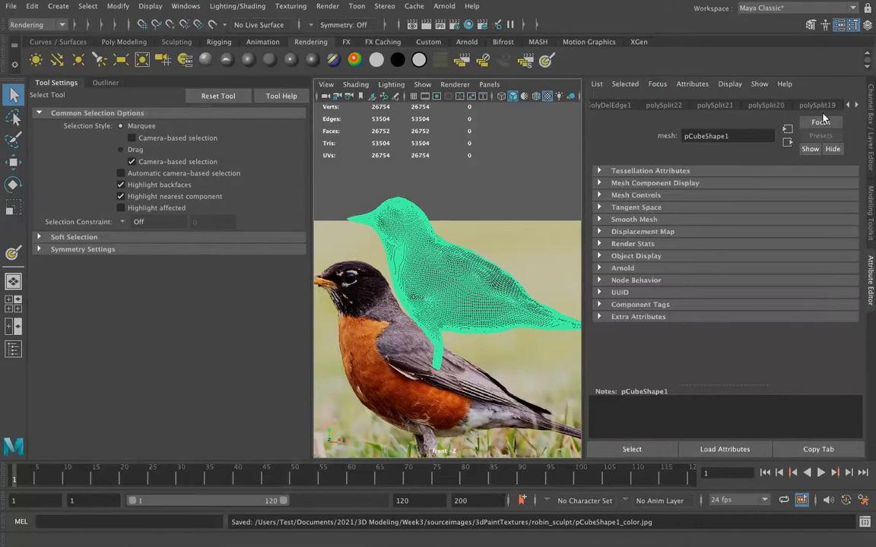
Delete the construction history on all objects and reselect the bird mesh.
{"action": "left_click", "coordinate": [32, 6]}
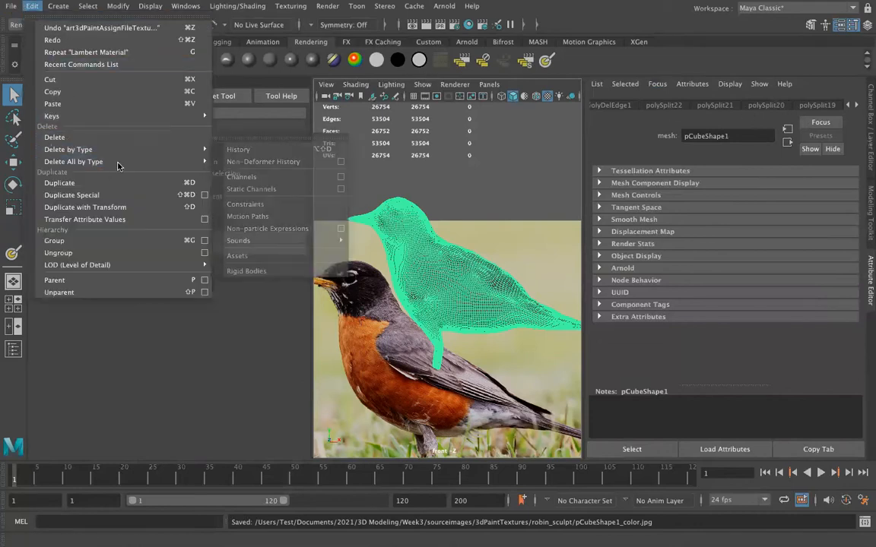
{"action": "left_click", "coordinate": [243, 143]}
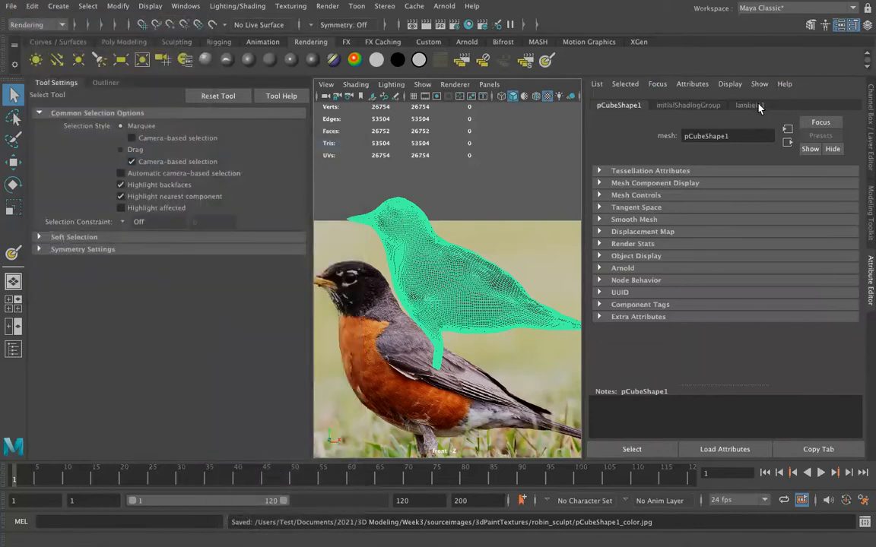
{"action": "left_click", "coordinate": [446, 256]}
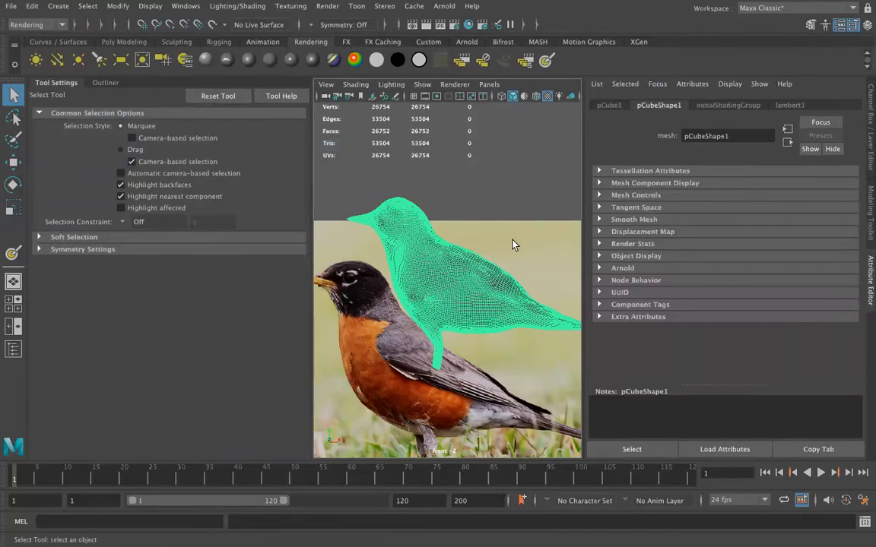
Assign a new Lambert material to the selected bird and show the material's attributes.
{"action": "left_click", "coordinate": [227, 59]}
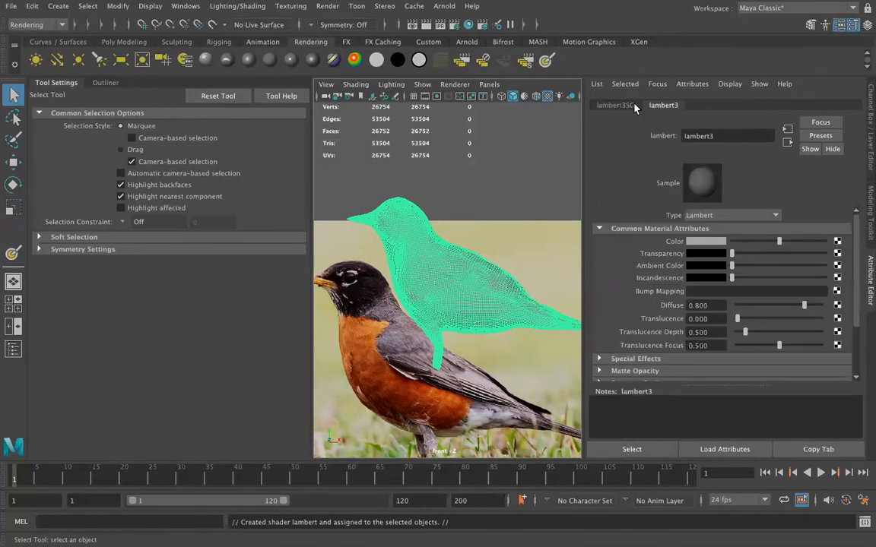
{"action": "left_click", "coordinate": [498, 298]}
{"action": "left_click", "coordinate": [710, 105]}
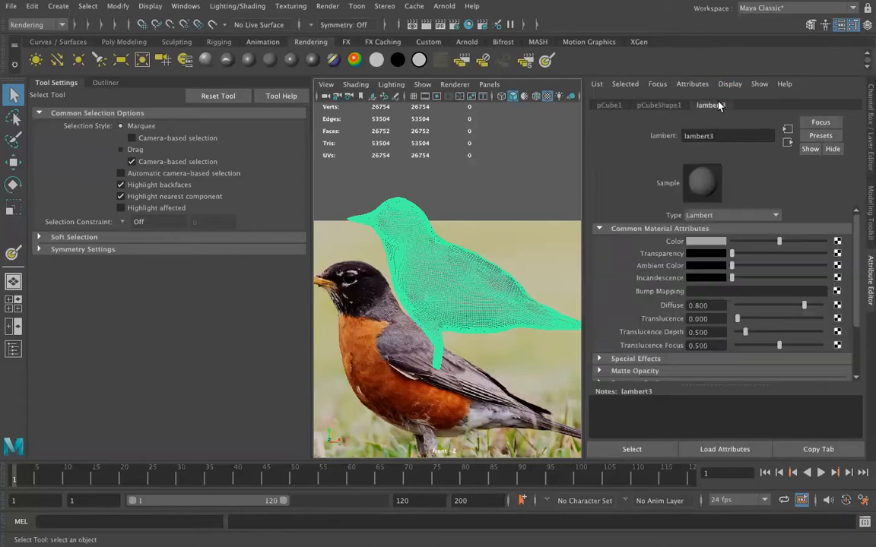
Activate the 3D Paint Tool with textured display on and assign a 512 x 512 JPEG file texture to the bird's Color attribute.
{"action": "left_click", "coordinate": [13, 253]}
{"action": "key", "text": "6"}
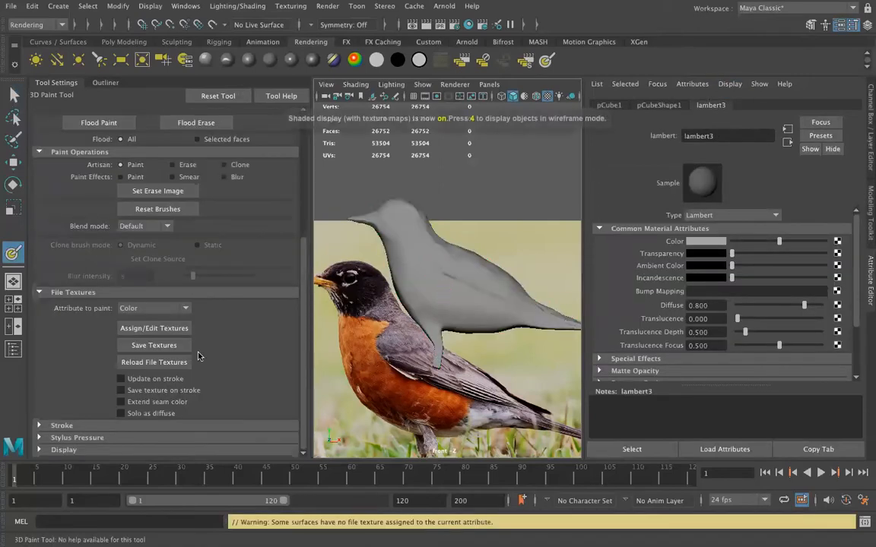
{"action": "left_click", "coordinate": [153, 328]}
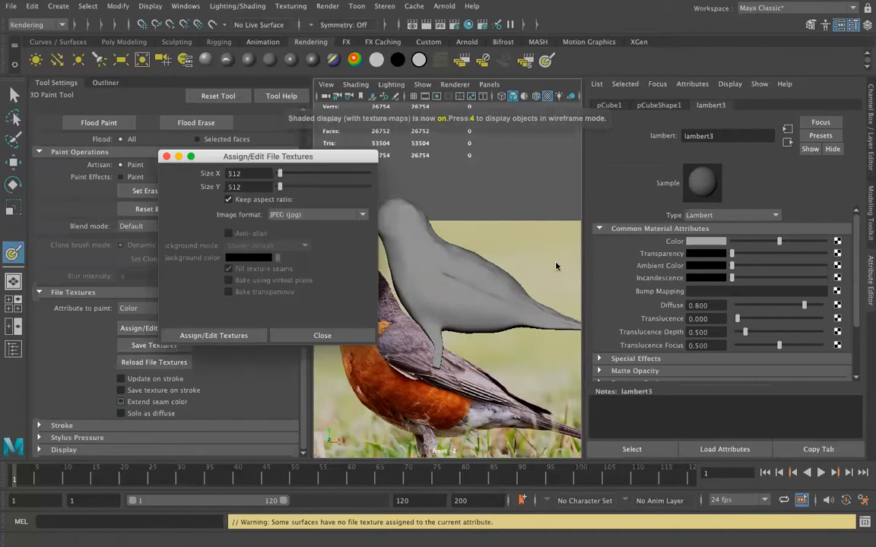
{"action": "left_click", "coordinate": [228, 334]}
Show the file texture connected to the new Lambert's Color and save the textures to disk.
{"action": "left_click", "coordinate": [669, 105]}
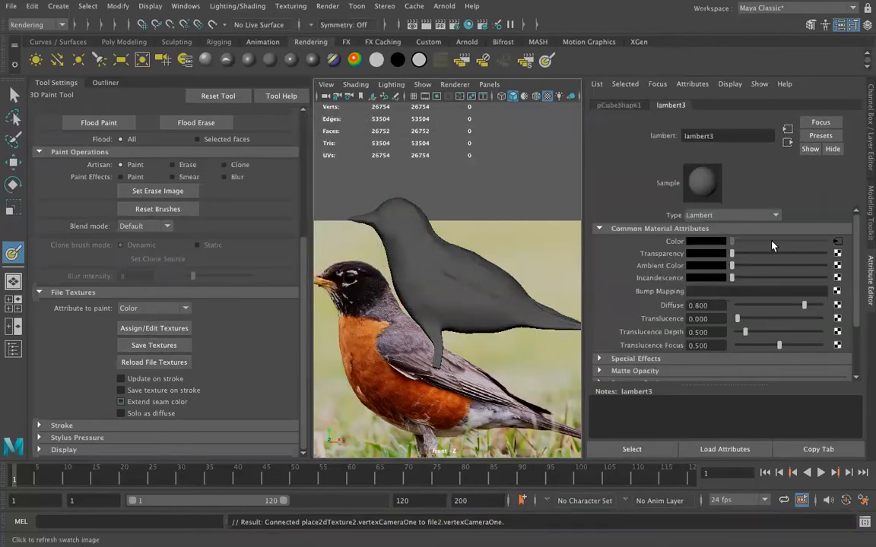
{"action": "left_click", "coordinate": [837, 243]}
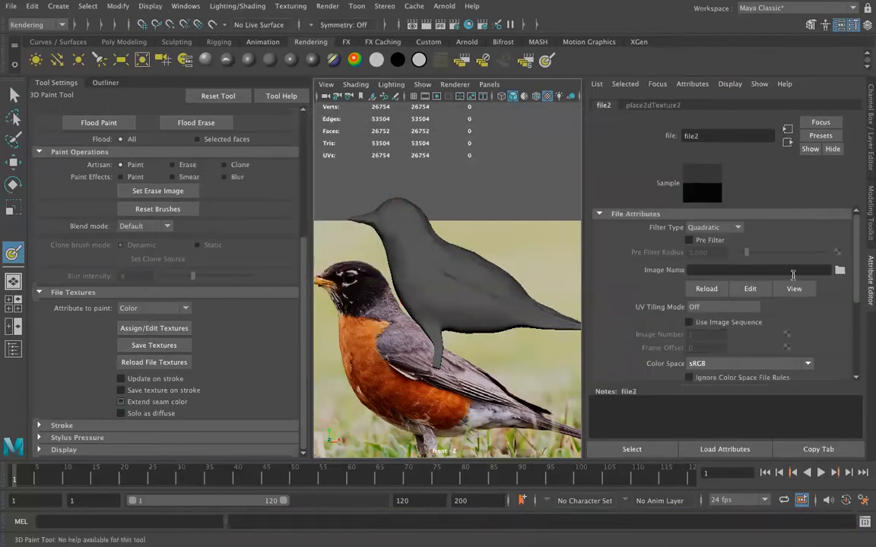
{"action": "left_click", "coordinate": [175, 345]}
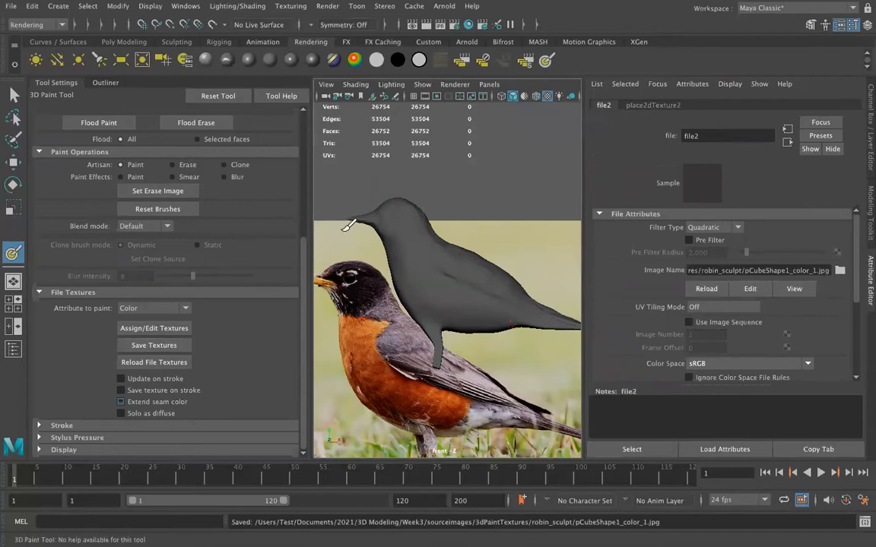
Set the brush color to the reddish-brown from the color history and paint a patch on the bird's belly.
{"action": "left_click_drag", "start_coordinate": [424, 282], "coordinate": [455, 282], "text": "alt"}
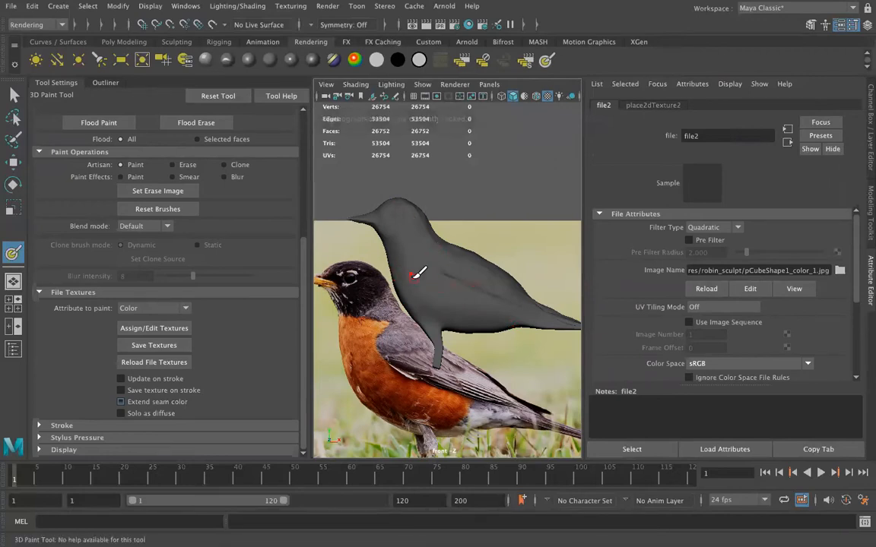
{"action": "scroll", "coordinate": [210, 212], "scroll_direction": "up", "scroll_amount": 5}
{"action": "scroll", "coordinate": [209, 212], "scroll_direction": "up", "scroll_amount": 1}
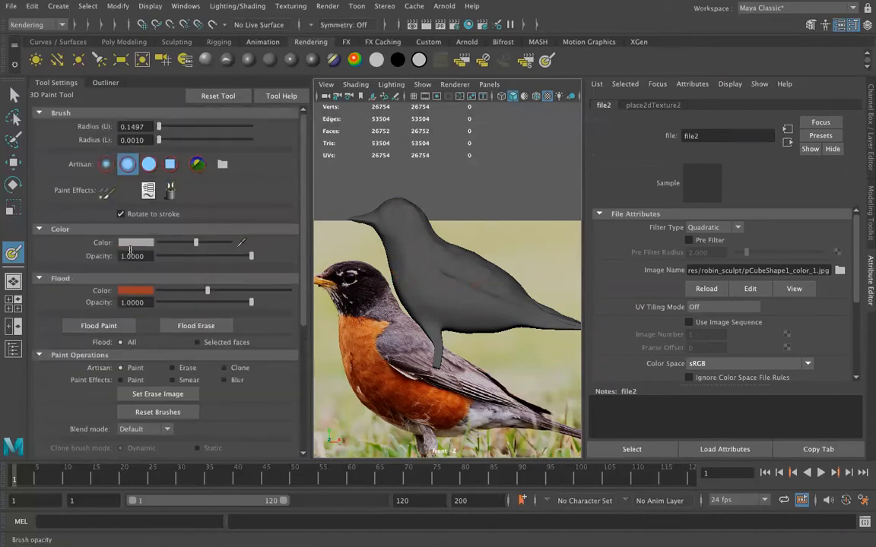
{"action": "left_click", "coordinate": [135, 243]}
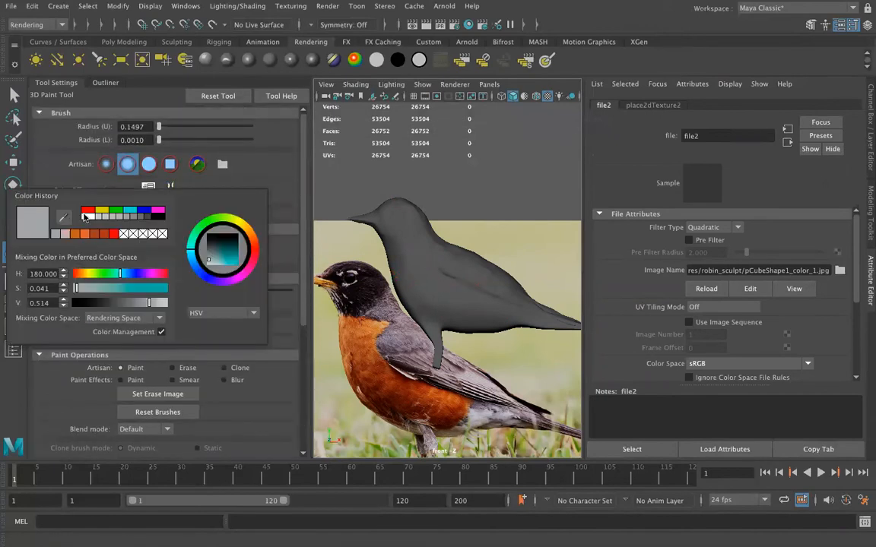
{"action": "left_click", "coordinate": [97, 236]}
{"action": "mouse_move", "coordinate": [415, 260]}
{"action": "left_mouse_down"}
{"action": "mouse_move", "coordinate": [441, 289]}
{"action": "mouse_move", "coordinate": [430, 299]}
{"action": "mouse_move", "coordinate": [424, 270]}
{"action": "mouse_move", "coordinate": [441, 288]}
{"action": "mouse_move", "coordinate": [426, 288]}
{"action": "mouse_move", "coordinate": [486, 311]}
{"action": "left_mouse_up"}
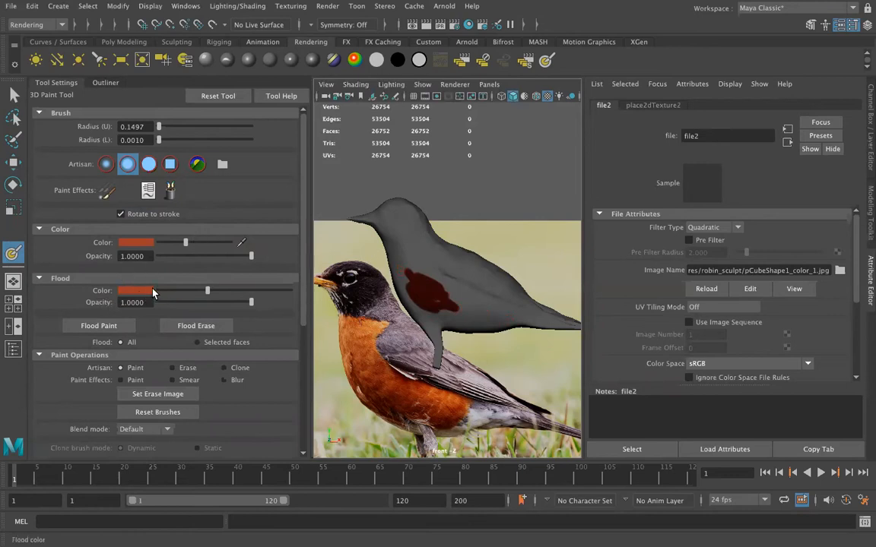
Set the flood color to a brighter orange and flood the whole bird with it.
{"action": "left_click", "coordinate": [137, 291]}
{"action": "left_click_drag", "start_coordinate": [161, 356], "coordinate": [176, 339]}
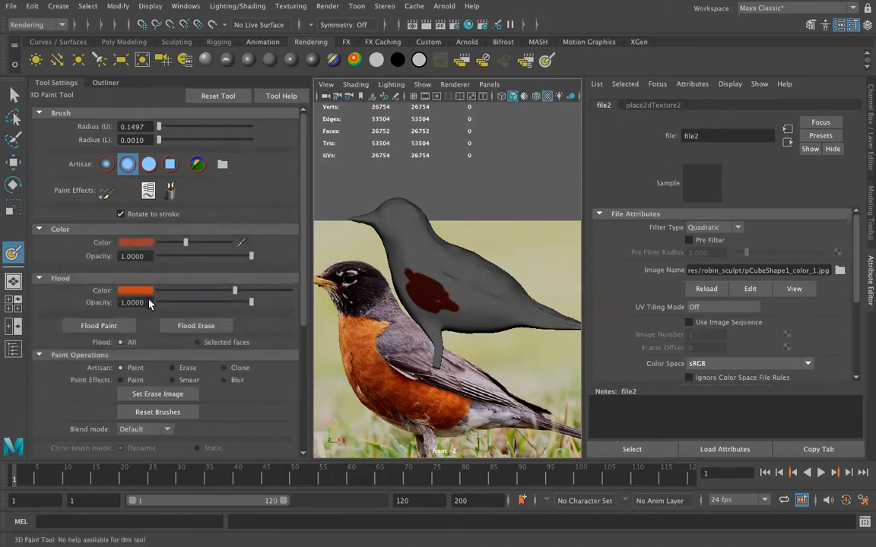
{"action": "left_click", "coordinate": [91, 327]}
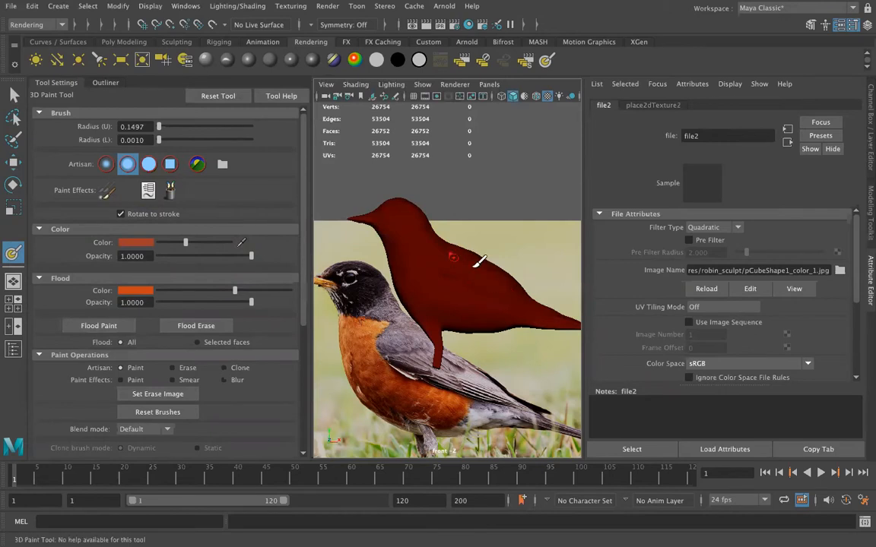
Undo the recent brush strokes on the flooded bird.
{"action": "left_click", "coordinate": [149, 247]}
{"action": "key", "text": "ctrl+z"}
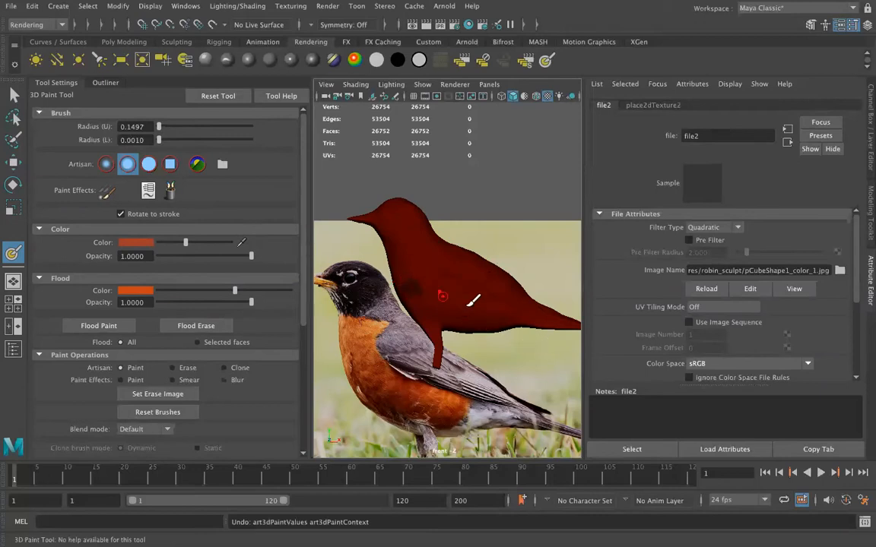
{"action": "key", "text": "ctrl+z"}
{"action": "key", "text": "ctrl+z"}
{"action": "key", "text": "ctrl+z"}
{"action": "key", "text": "ctrl+z"}
{"action": "key", "text": "ctrl+z"}
{"action": "key", "text": "ctrl+z"}
{"action": "key", "text": "ctrl+z"}
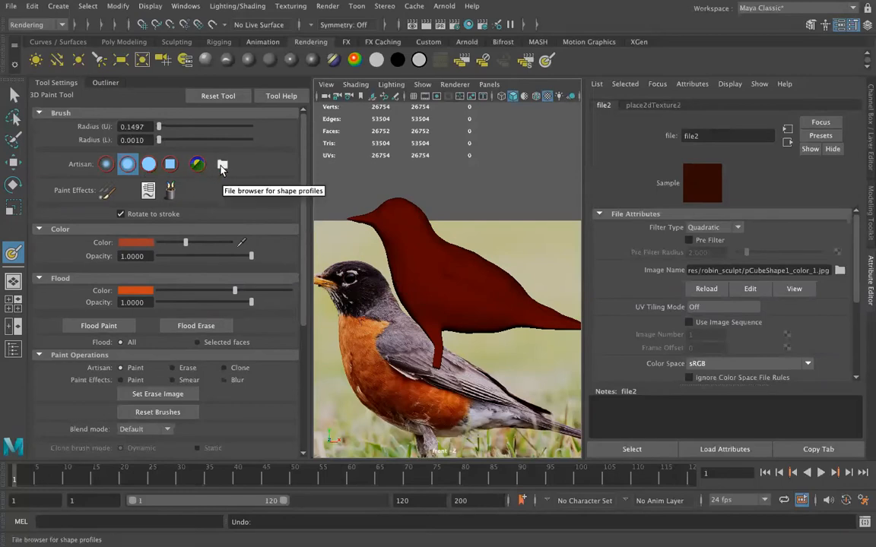
Preview brush shape profiles such as fluff.jpg, fleece.jpg, dryBrush.jpg and hairy.jpg, and close the file browser without loading one.
{"action": "left_click", "coordinate": [222, 166]}
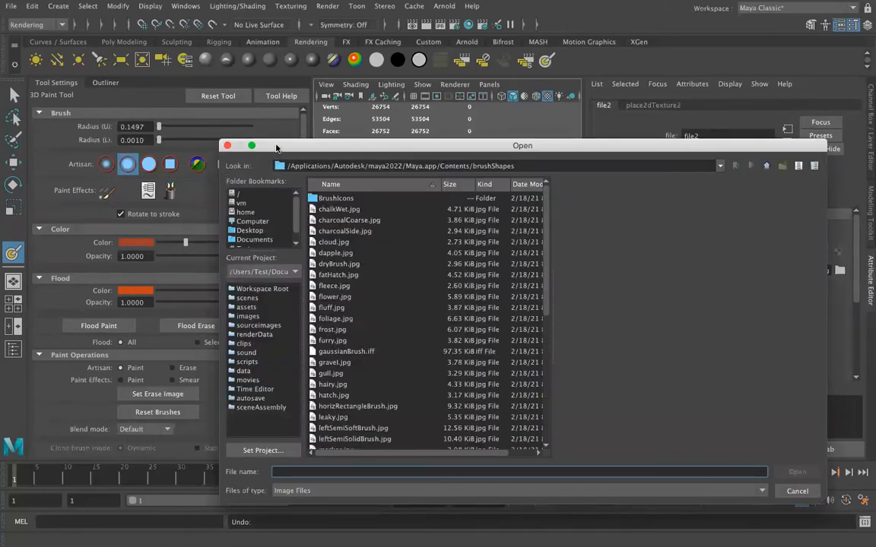
{"action": "left_click_drag", "start_coordinate": [277, 148], "coordinate": [286, 148]}
{"action": "left_click", "coordinate": [357, 308]}
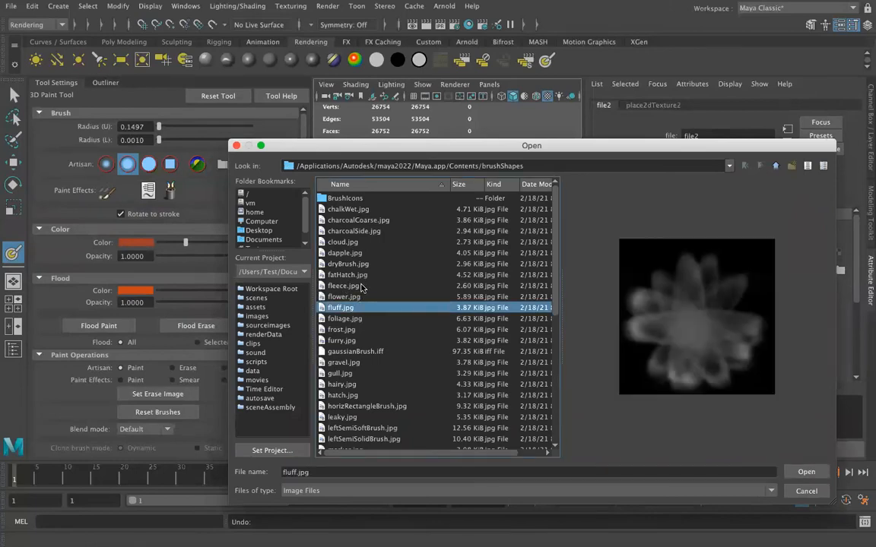
{"action": "left_click", "coordinate": [356, 297]}
{"action": "left_click", "coordinate": [353, 287]}
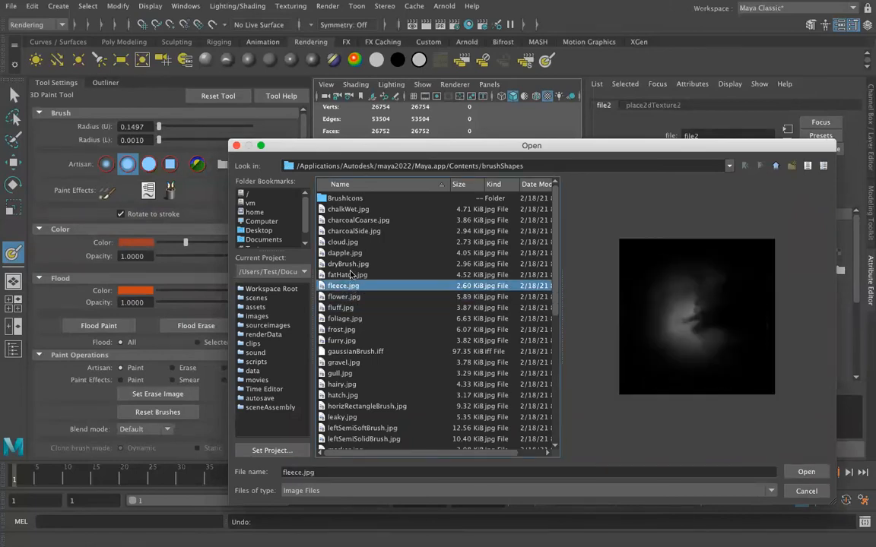
{"action": "left_click", "coordinate": [351, 275]}
{"action": "left_click", "coordinate": [352, 264]}
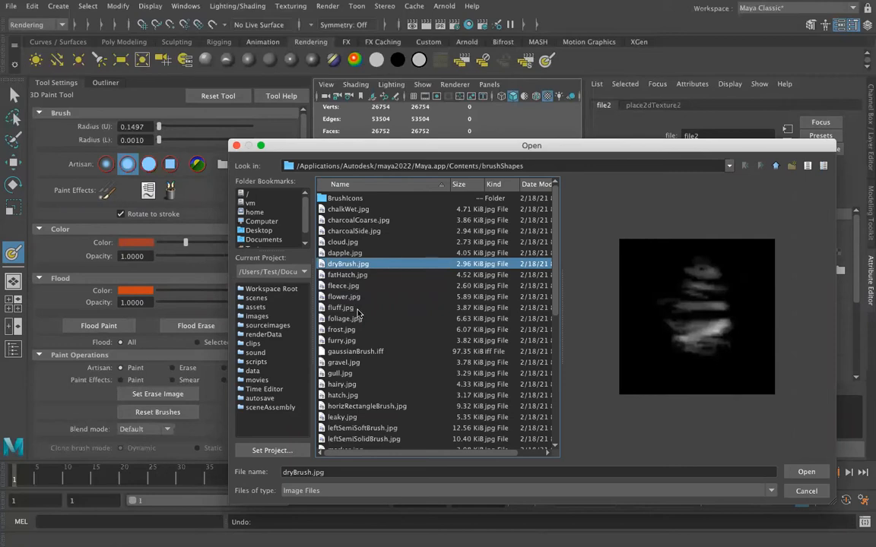
{"action": "left_click", "coordinate": [350, 384]}
{"action": "left_click_drag", "start_coordinate": [511, 150], "coordinate": [490, 96]}
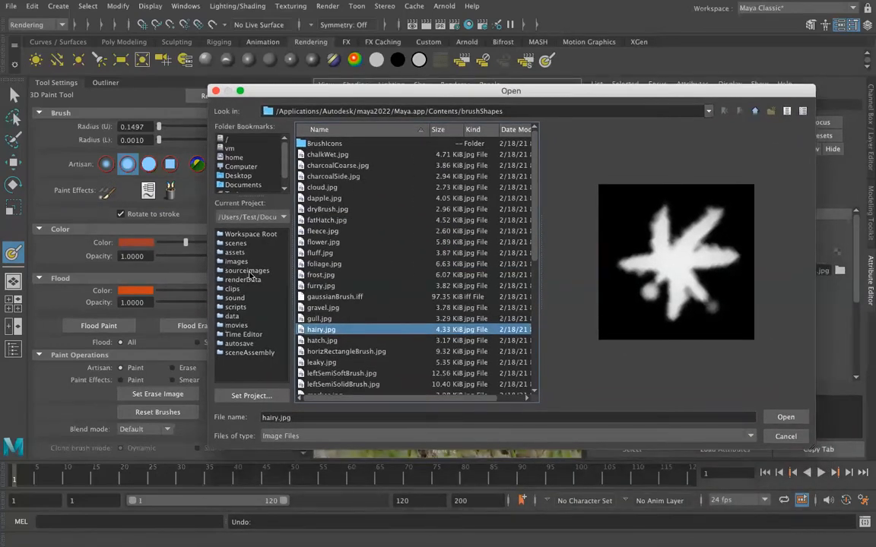
{"action": "left_click", "coordinate": [216, 91]}
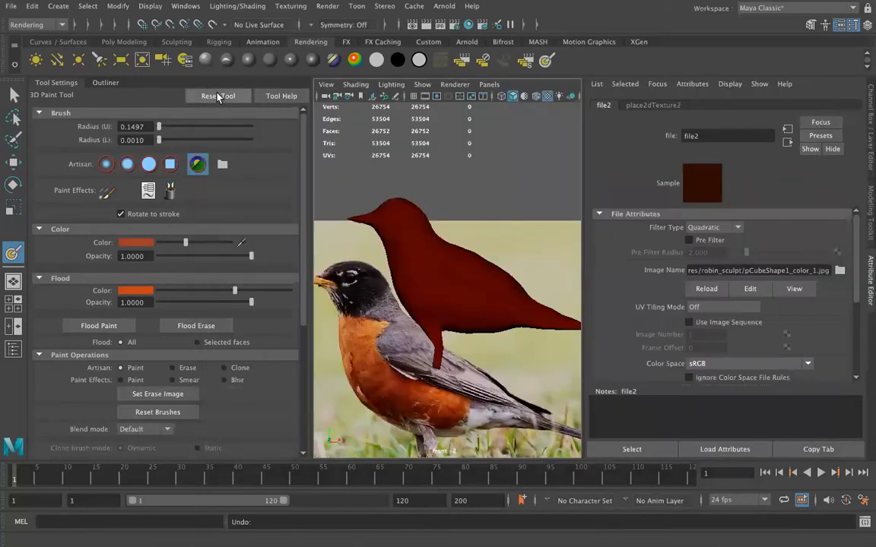
Switch to Photoshop, start opening an image, and preview feathers.jpg and feathers2.jpg in the sourceimages folder.
{"action": "mouse_move", "coordinate": [251, 532]}
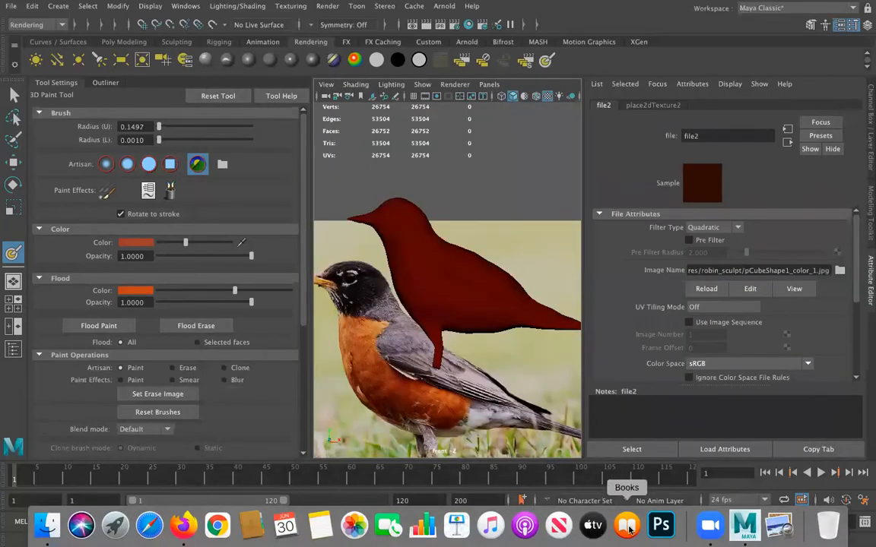
{"action": "left_click", "coordinate": [662, 524]}
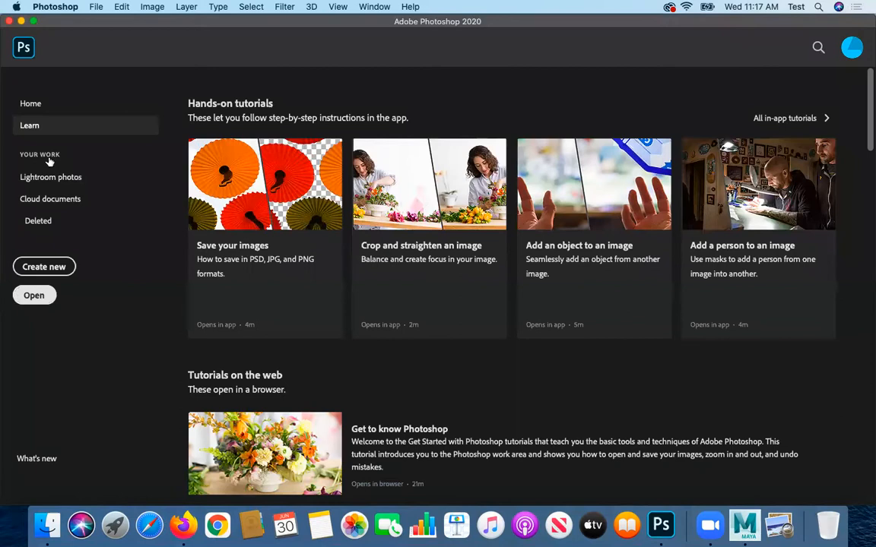
{"action": "left_click", "coordinate": [95, 7]}
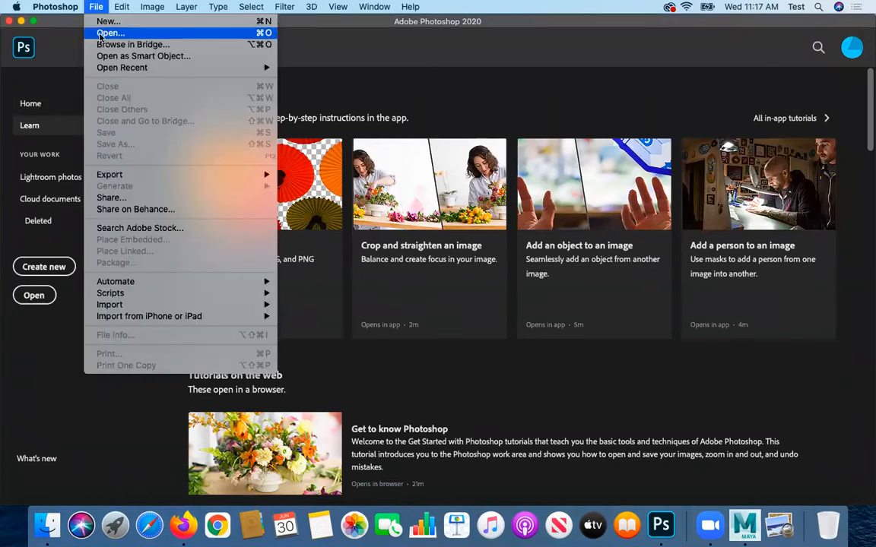
{"action": "left_click", "coordinate": [99, 35]}
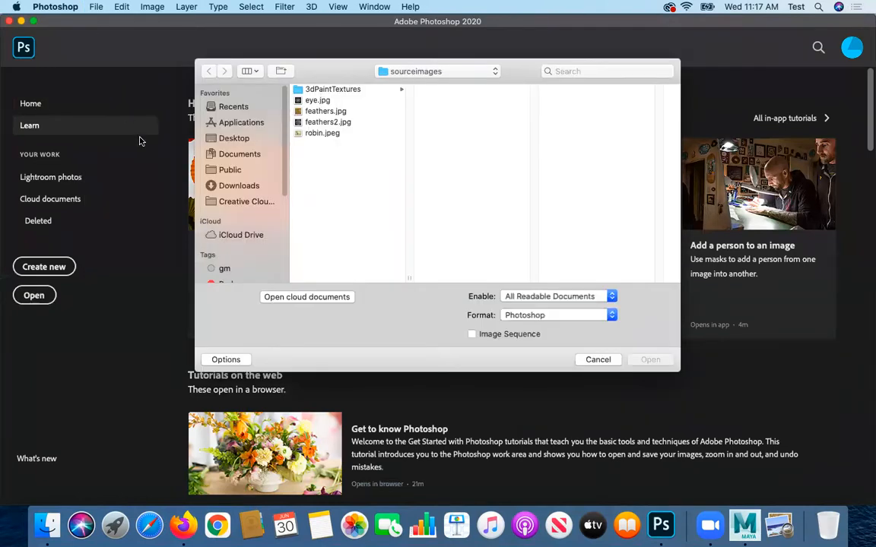
{"action": "left_click", "coordinate": [339, 112]}
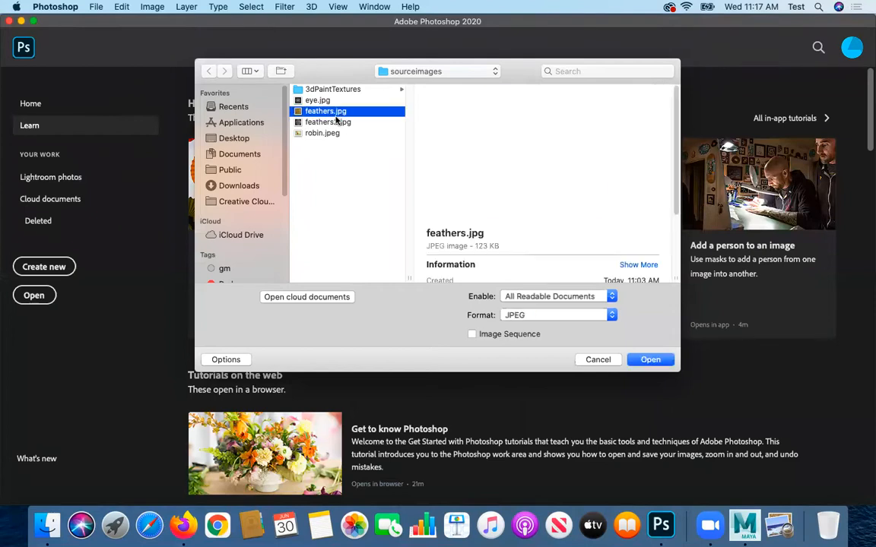
{"action": "left_click", "coordinate": [333, 123]}
{"action": "left_click", "coordinate": [329, 112]}
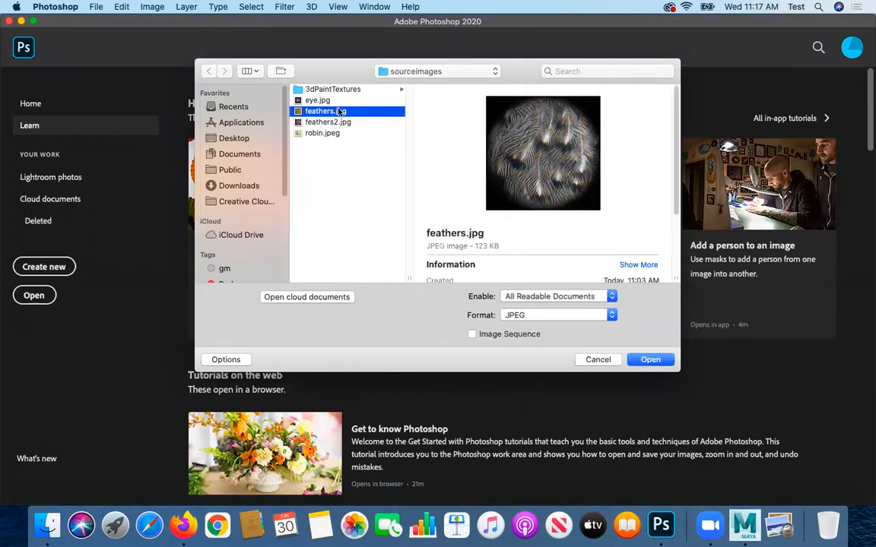
{"action": "left_click", "coordinate": [363, 124]}
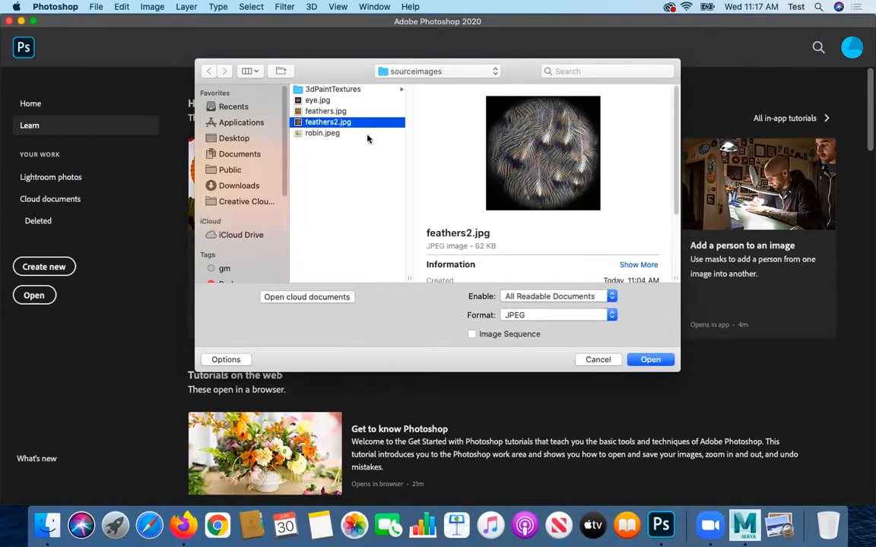
{"action": "left_click", "coordinate": [322, 111]}
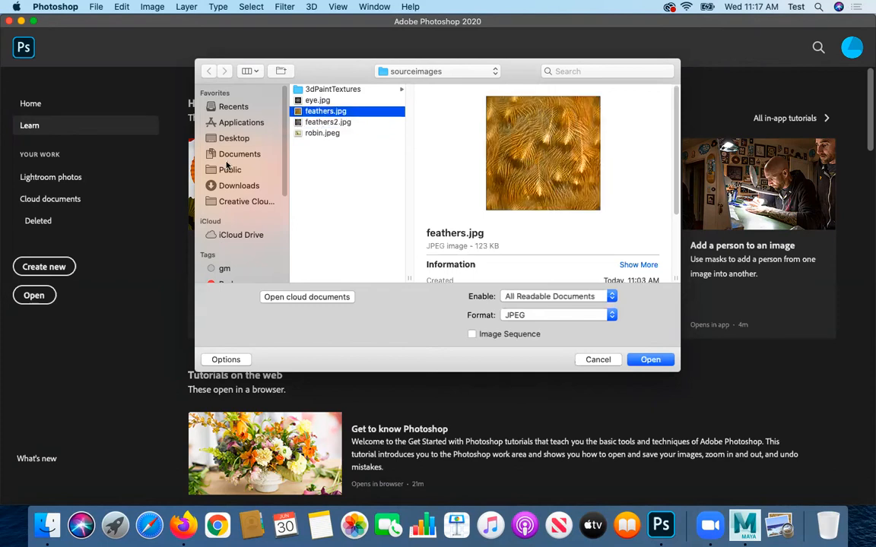
Compare the two original feather photos on the Desktop and open feathers2.jpg.
{"action": "left_click", "coordinate": [226, 140]}
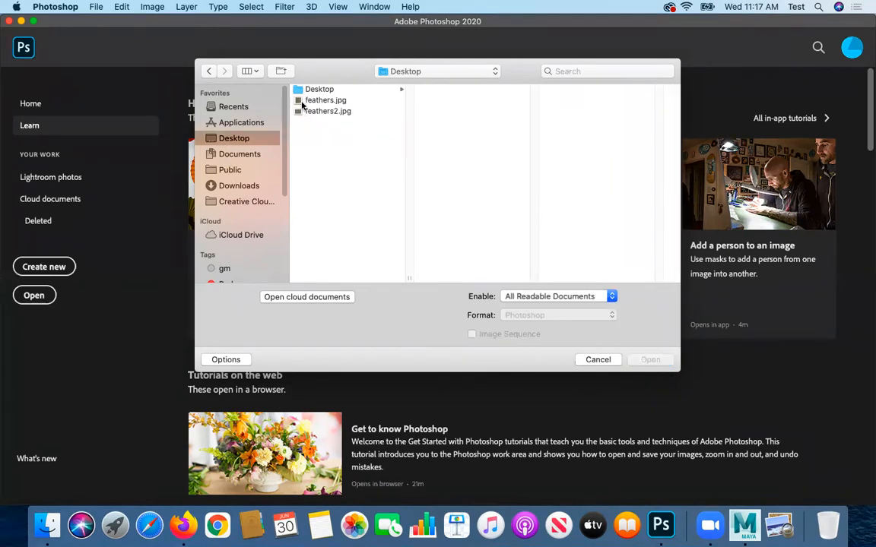
{"action": "left_click", "coordinate": [319, 101]}
{"action": "left_click", "coordinate": [313, 112]}
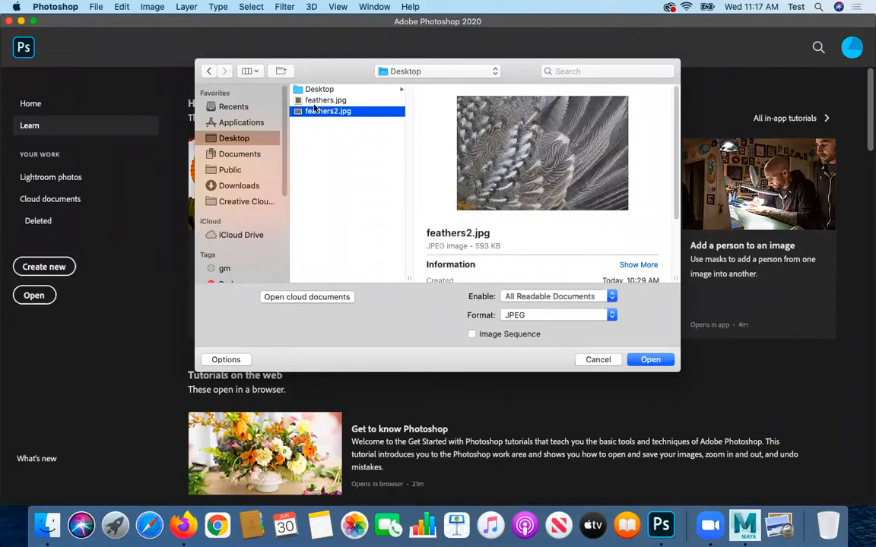
{"action": "left_click", "coordinate": [313, 101]}
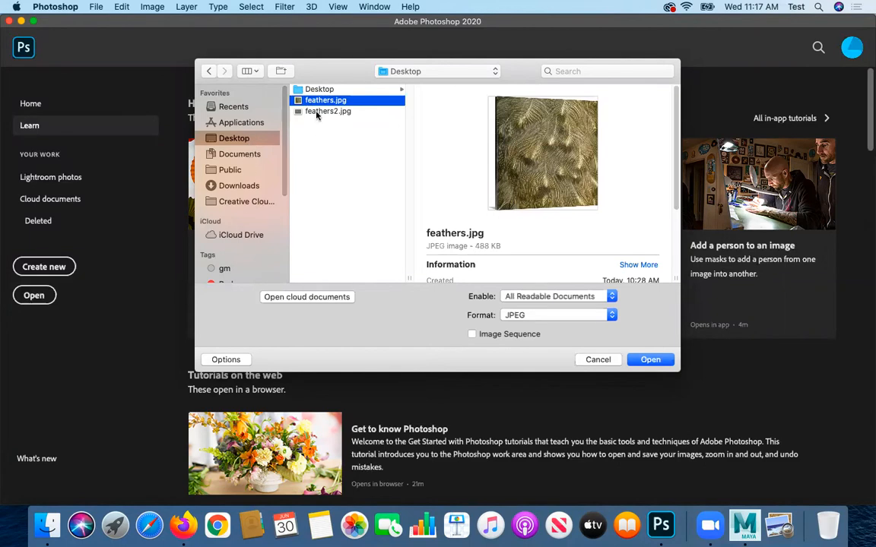
{"action": "left_click", "coordinate": [317, 113]}
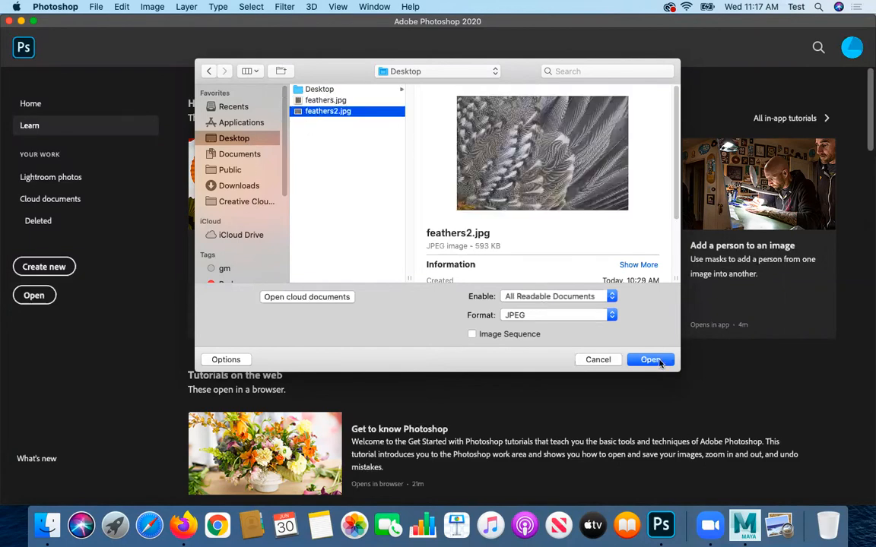
{"action": "left_click", "coordinate": [651, 360]}
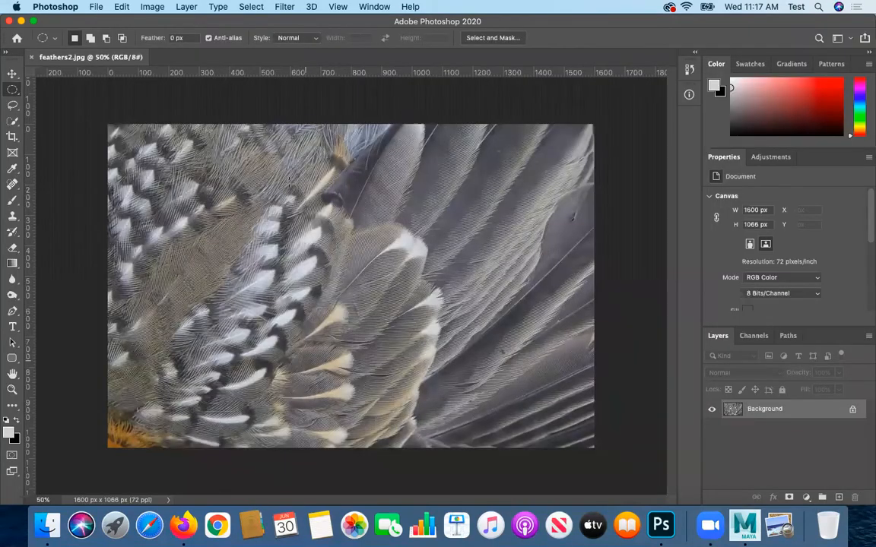
Crop the feather photo to a centred 256 x 256 px square at 300.1 px/in and enlarge the view to 200%.
{"action": "left_click", "coordinate": [13, 137]}
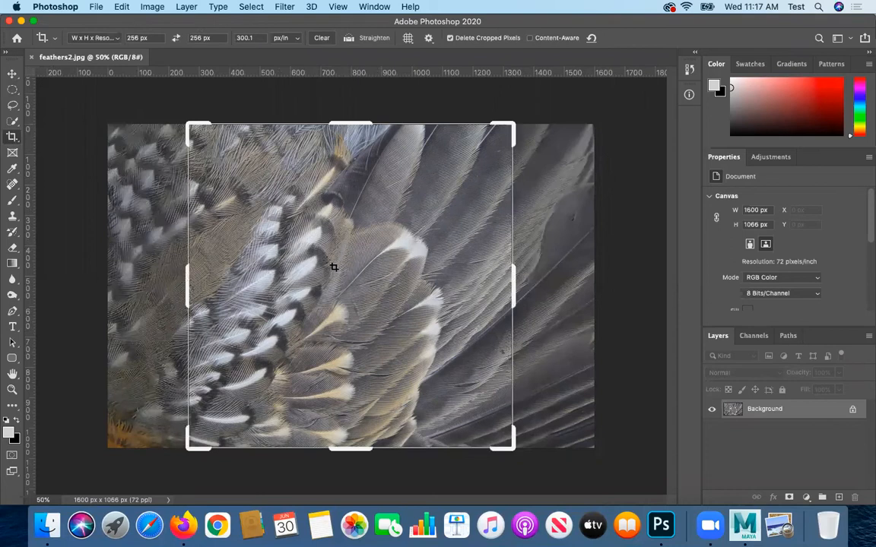
{"action": "key", "text": "Return"}
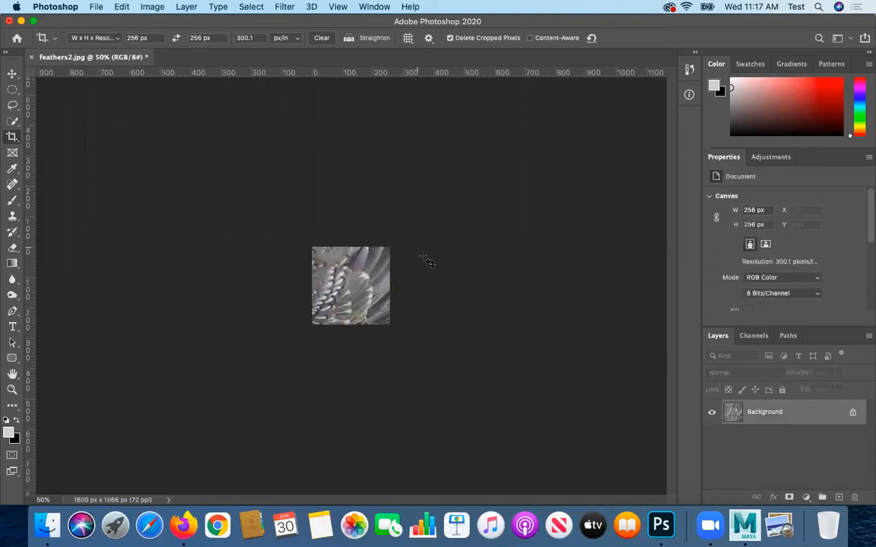
{"action": "left_click", "coordinate": [12, 389]}
{"action": "left_click", "coordinate": [359, 282]}
{"action": "left_click", "coordinate": [359, 282]}
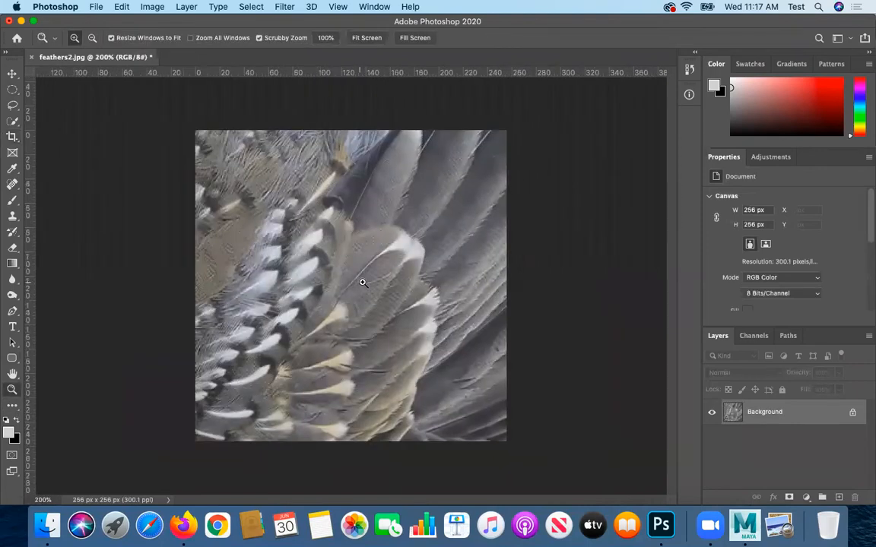
Draw a circular marquee selection spanning the whole 256 px feather image and feather it by 8 pixels.
{"action": "left_click", "coordinate": [363, 281], "text": "alt"}
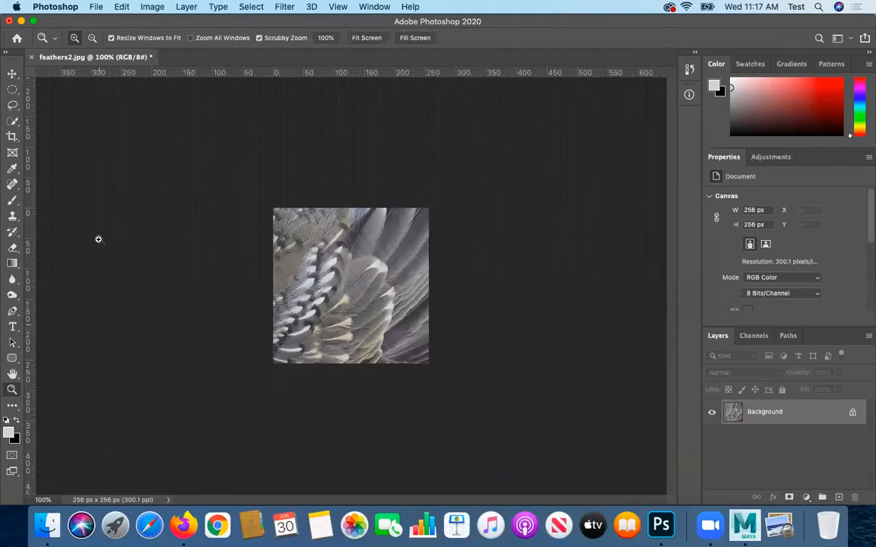
{"action": "left_click", "coordinate": [13, 91]}
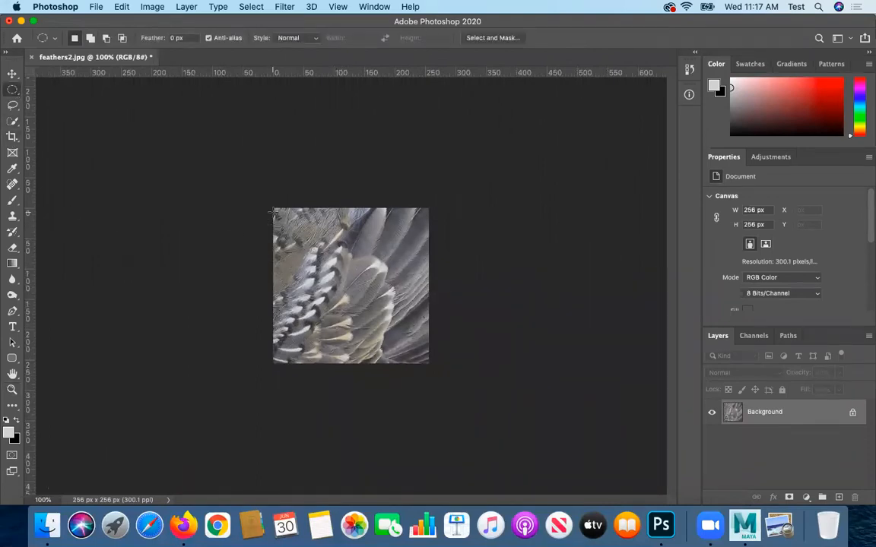
{"action": "left_click_drag", "start_coordinate": [273, 210], "coordinate": [429, 363]}
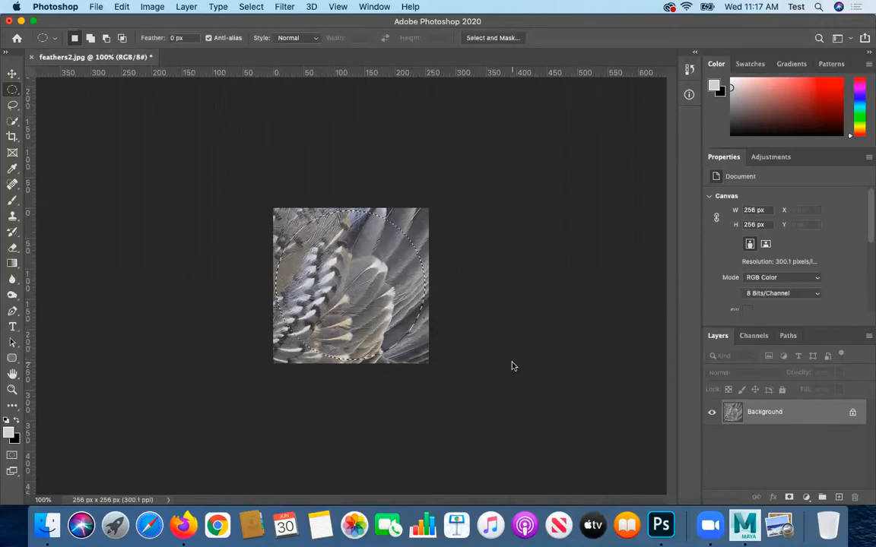
{"action": "left_click", "coordinate": [258, 6]}
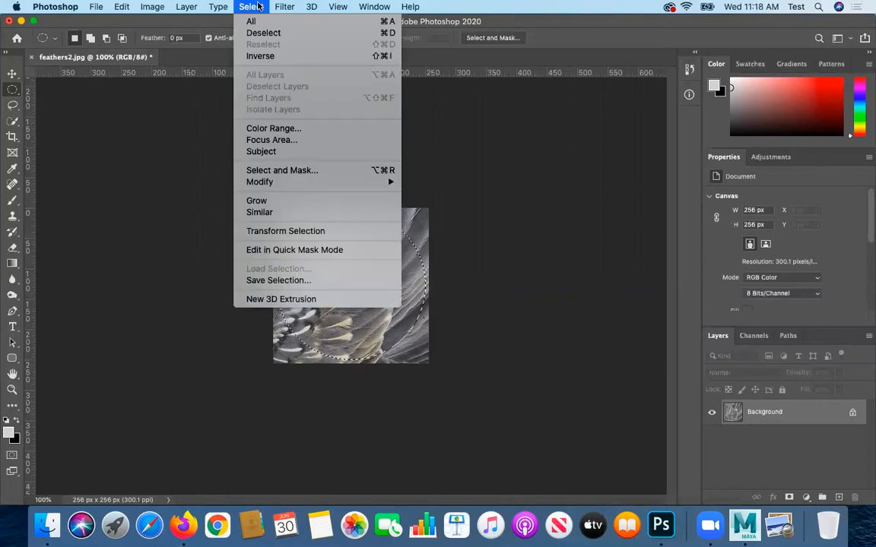
{"action": "mouse_move", "coordinate": [334, 182]}
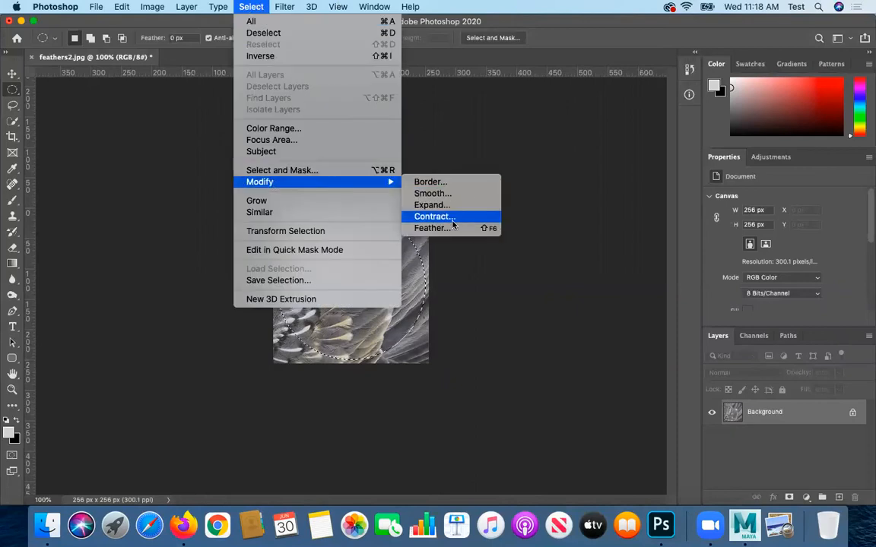
{"action": "left_click", "coordinate": [431, 228]}
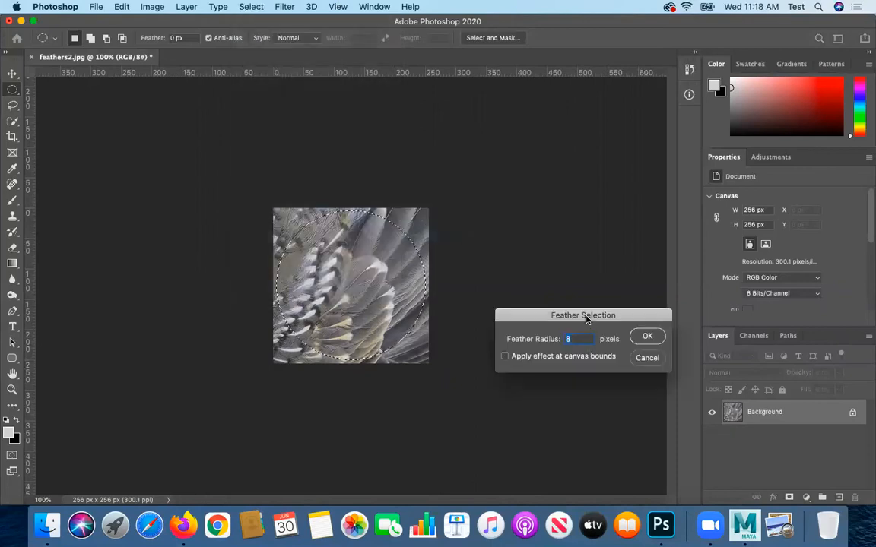
{"action": "key", "text": "Return"}
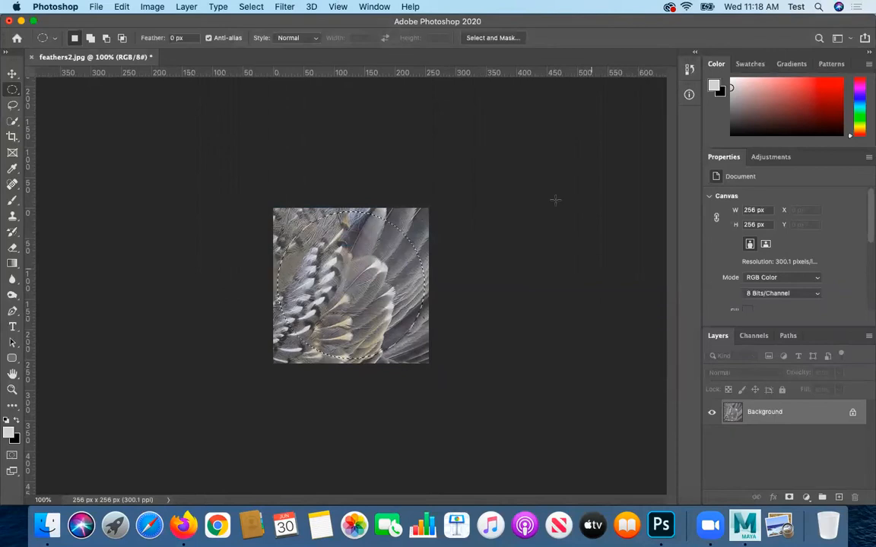
Invert the selection and fill the area outside the circle with black at 100% opacity.
{"action": "left_click", "coordinate": [251, 7]}
{"action": "left_click", "coordinate": [259, 55]}
{"action": "key", "text": "shift+BackSpace"}
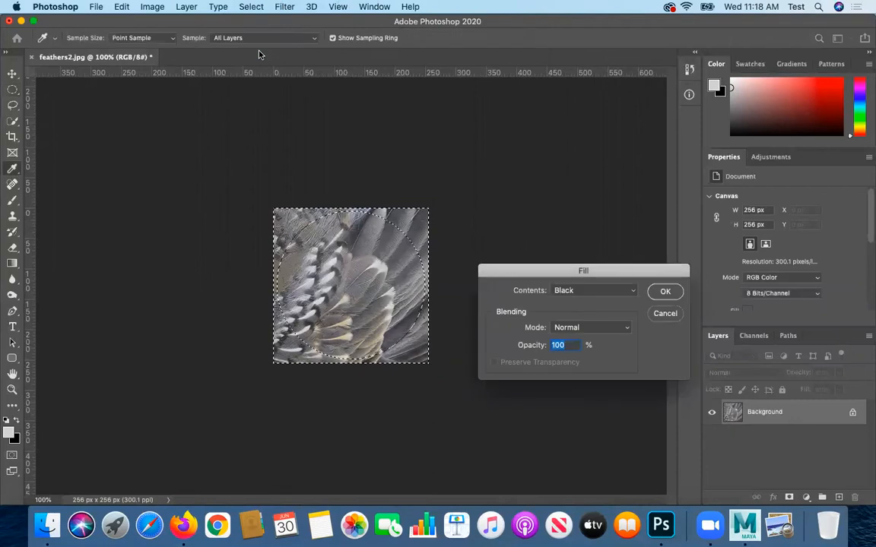
{"action": "left_click", "coordinate": [662, 290]}
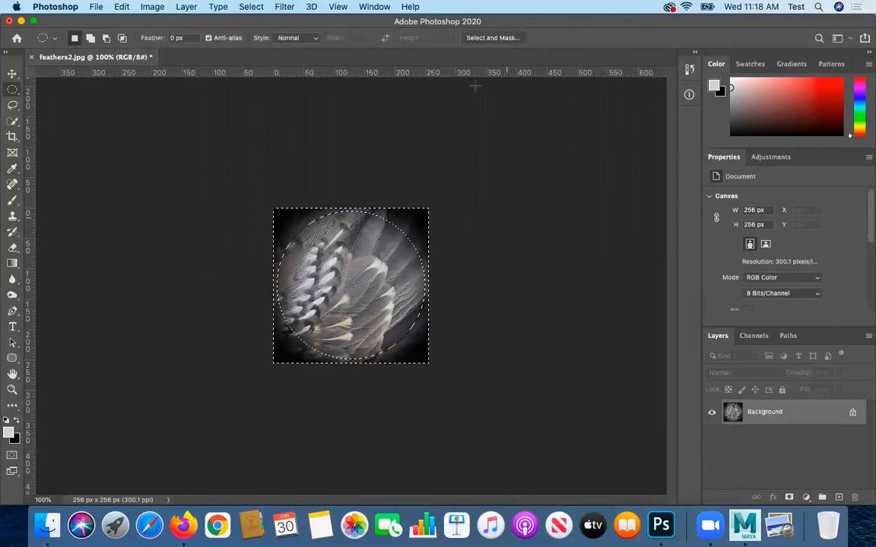
Expand the inverted selection by 20 pixels so it reaches further into the feathers.
{"action": "left_click", "coordinate": [281, 7]}
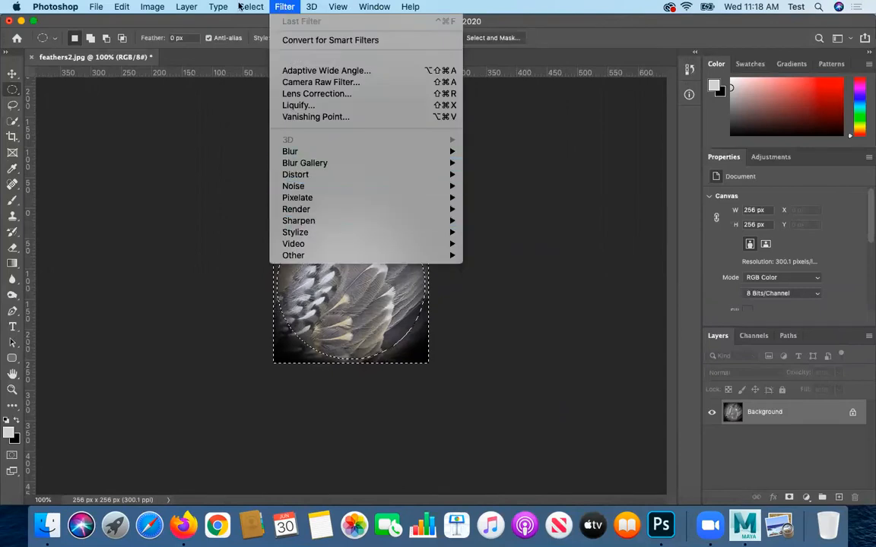
{"action": "mouse_move", "coordinate": [237, 6]}
{"action": "mouse_move", "coordinate": [262, 182]}
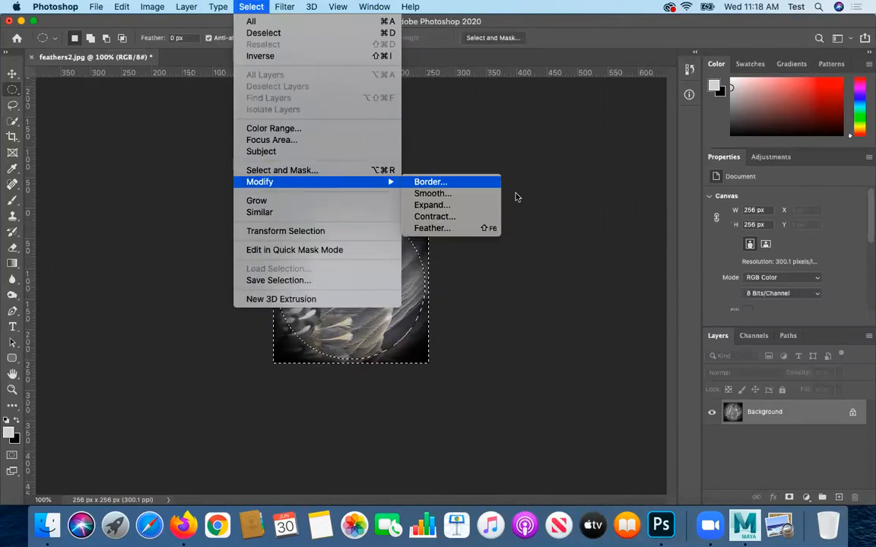
{"action": "left_click", "coordinate": [474, 206]}
{"action": "type", "text": "20"}
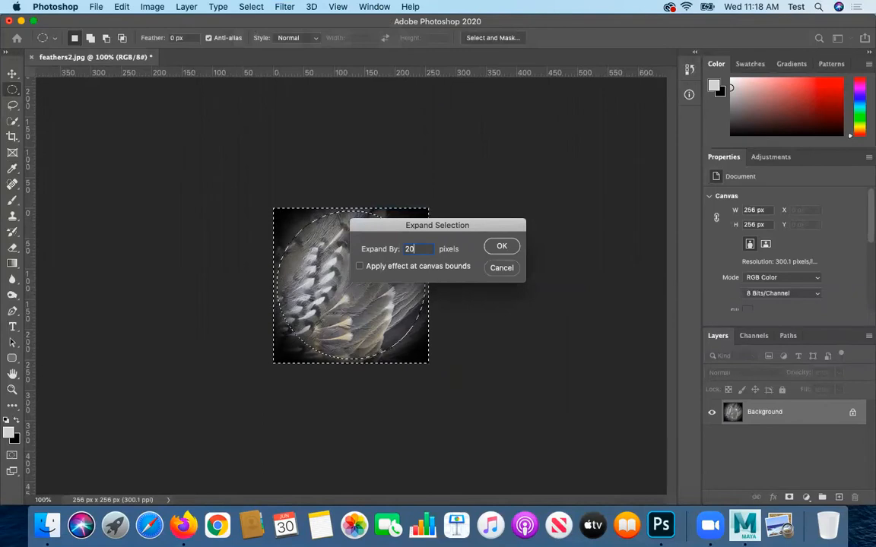
{"action": "key", "text": "Return"}
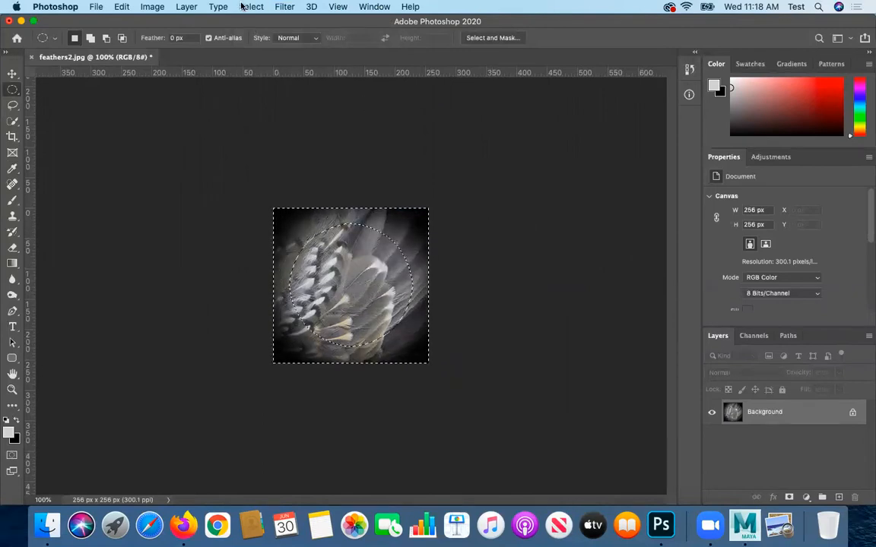
Fill the expanded selection with black and deselect it.
{"action": "key", "text": "shift+F5"}
{"action": "left_click", "coordinate": [663, 290]}
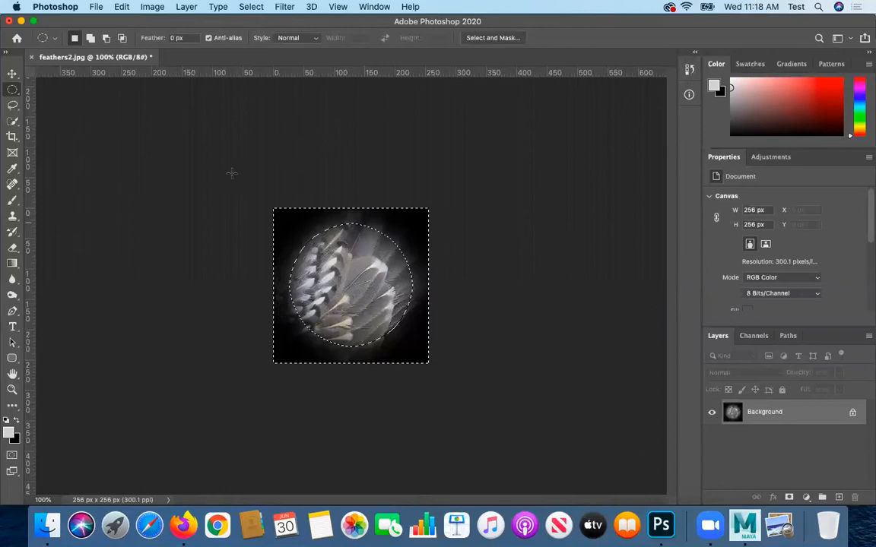
{"action": "left_click", "coordinate": [12, 74]}
{"action": "key", "text": "ctrl+d"}
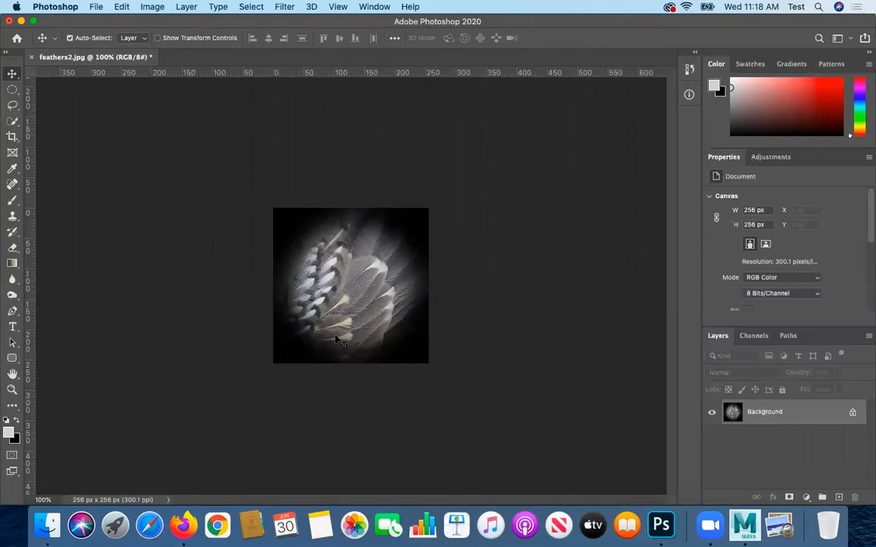
{"action": "left_click", "coordinate": [150, 7]}
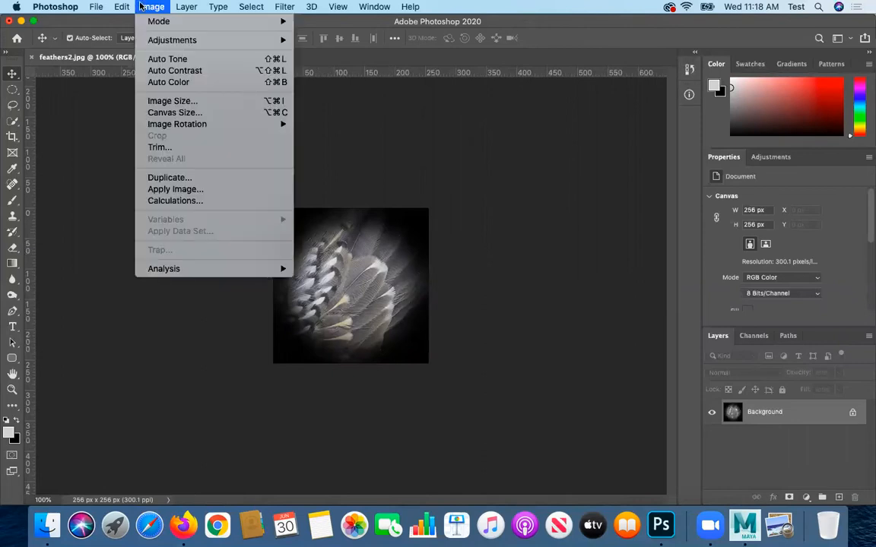
{"action": "mouse_move", "coordinate": [153, 40]}
{"action": "left_click", "coordinate": [335, 40]}
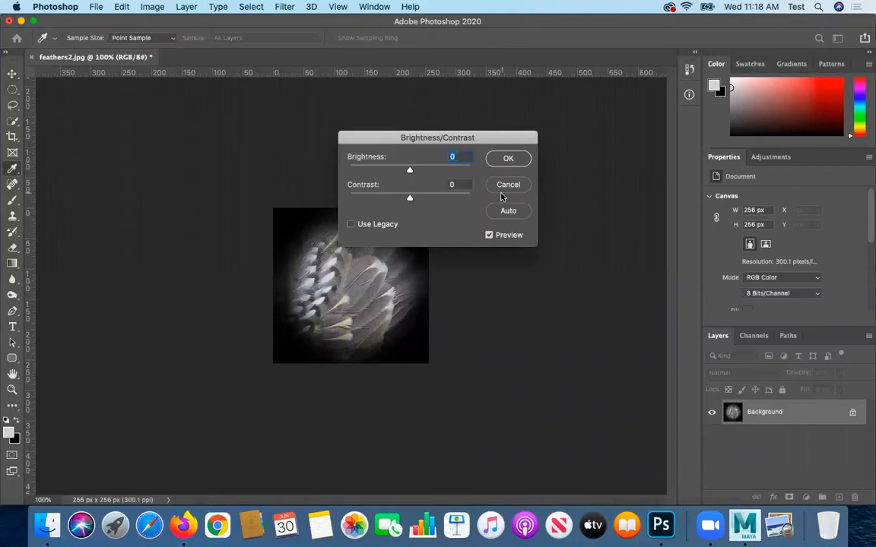
{"action": "left_click", "coordinate": [495, 187]}
Desaturate the feather image to greyscale tones.
{"action": "left_click", "coordinate": [145, 6]}
{"action": "mouse_move", "coordinate": [172, 39]}
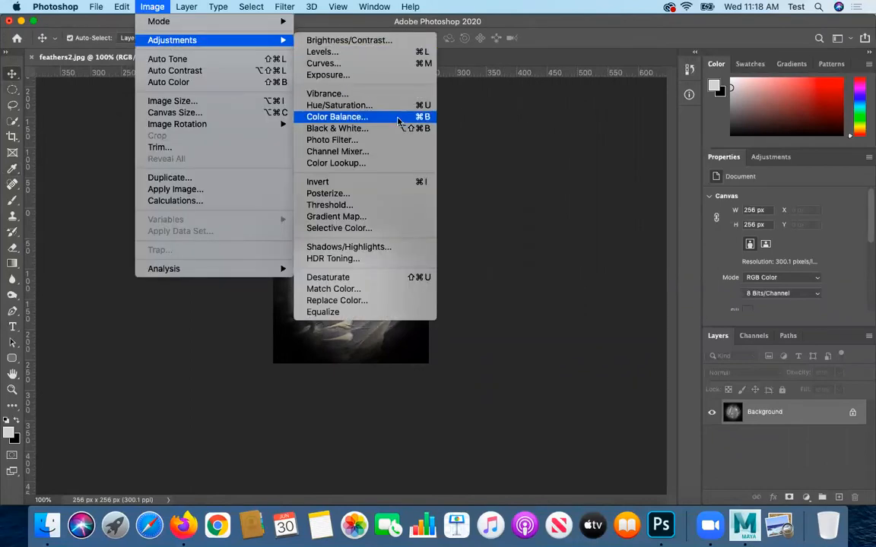
{"action": "left_click", "coordinate": [377, 278]}
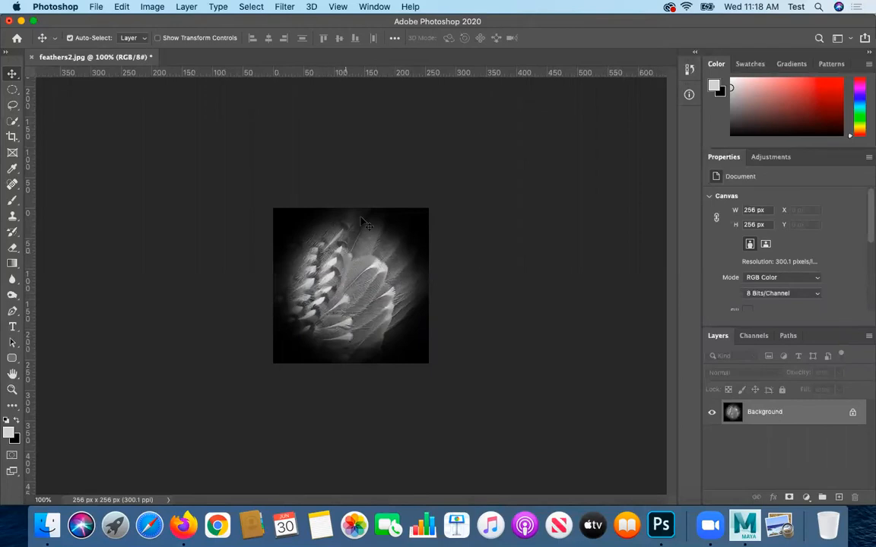
Apply a Brightness/Contrast adjustment to the feather image with contrast 100 and slightly lowered brightness.
{"action": "left_click", "coordinate": [160, 6]}
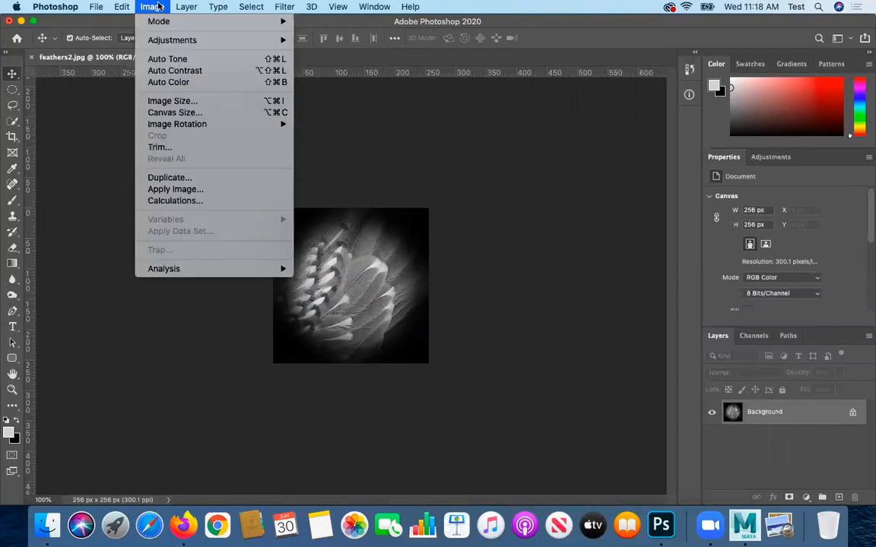
{"action": "mouse_move", "coordinate": [175, 44]}
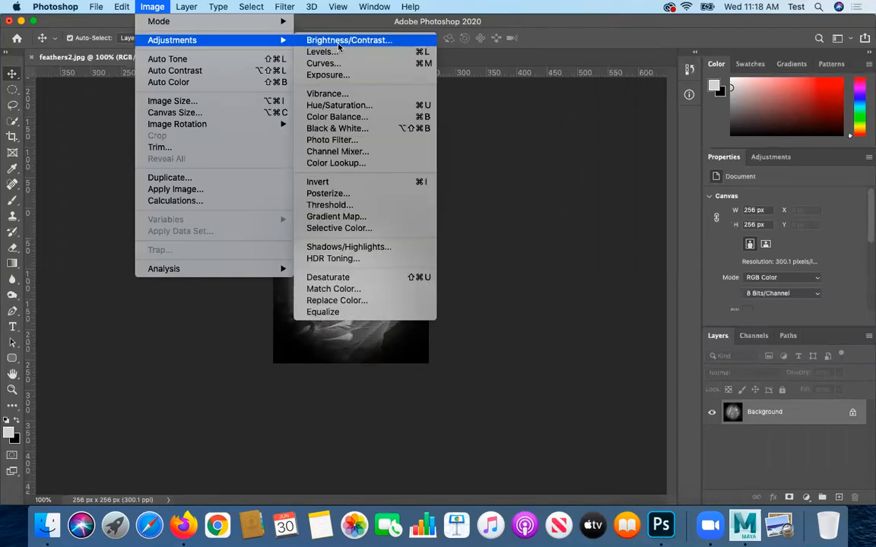
{"action": "key", "text": "Return"}
{"action": "left_click_drag", "start_coordinate": [408, 198], "coordinate": [475, 197]}
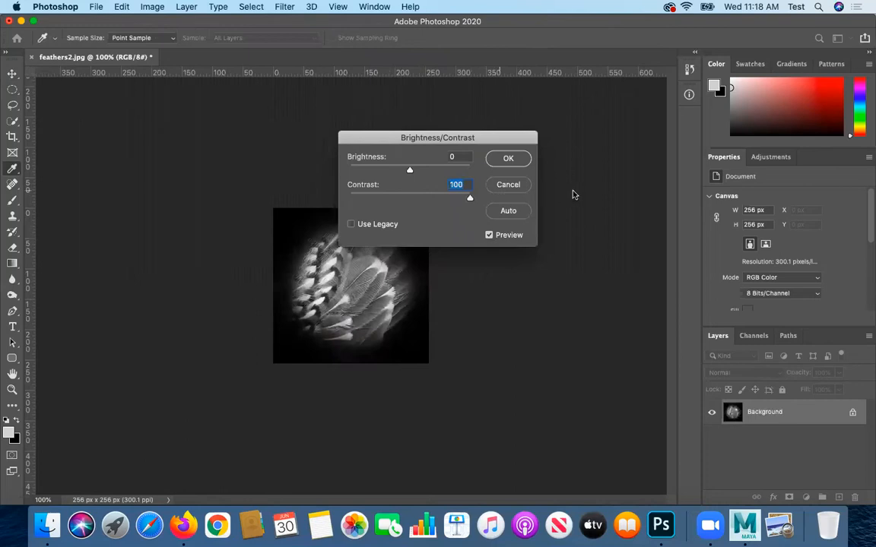
{"action": "left_click_drag", "start_coordinate": [401, 176], "coordinate": [400, 171]}
{"action": "left_click", "coordinate": [509, 158]}
{"action": "key", "text": "v"}
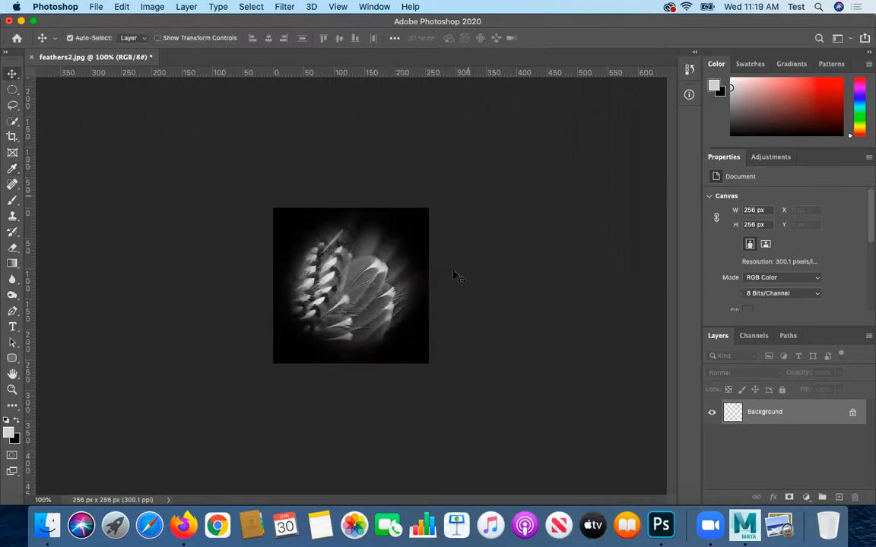
Apply a Levels adjustment to the feather image with input levels 11, 1.36 and 235.
{"action": "left_click", "coordinate": [153, 6]}
{"action": "mouse_move", "coordinate": [215, 39]}
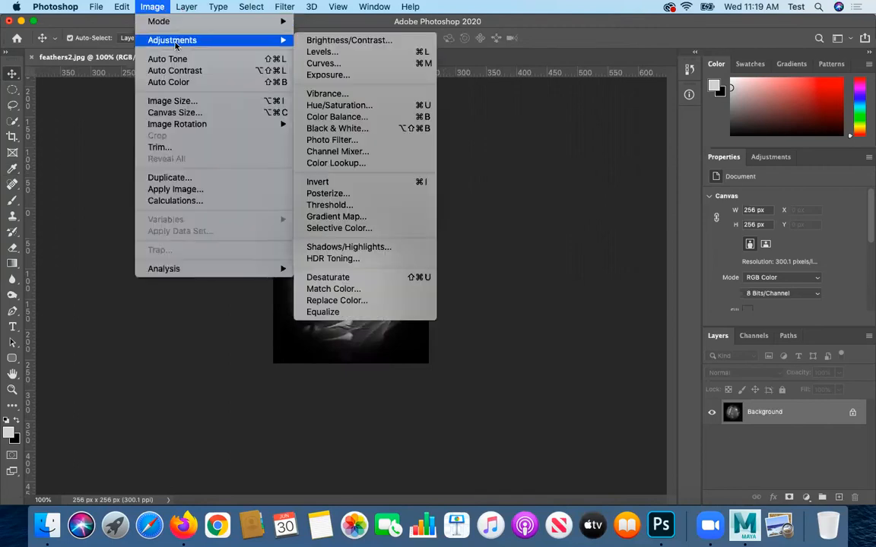
{"action": "left_click", "coordinate": [365, 51]}
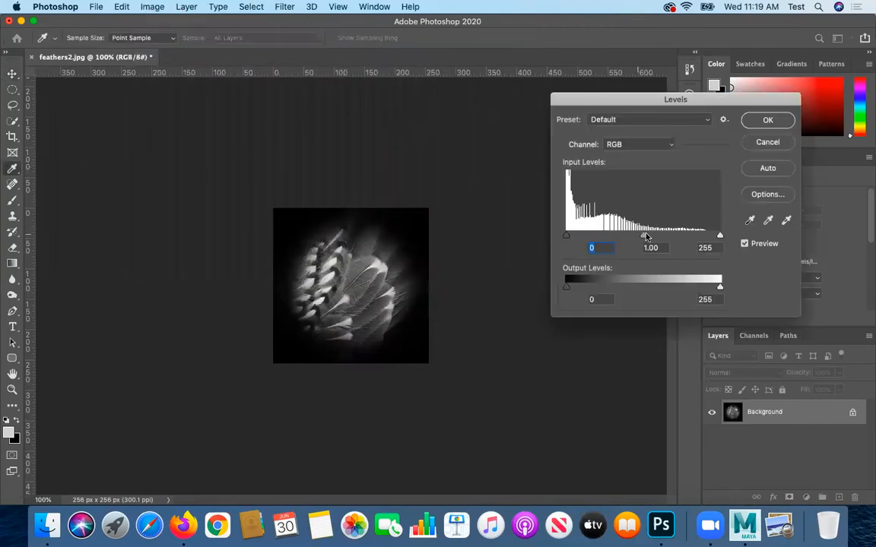
{"action": "left_click_drag", "start_coordinate": [721, 236], "coordinate": [708, 236]}
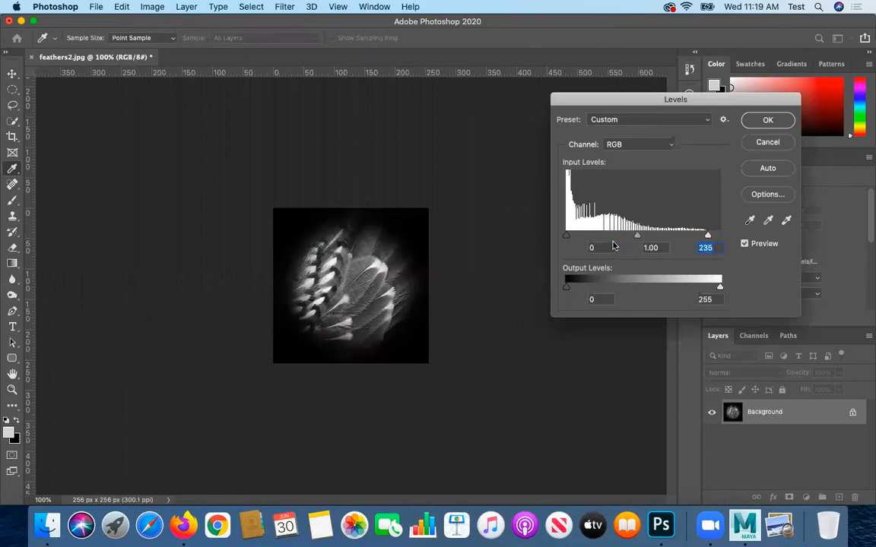
{"action": "left_click_drag", "start_coordinate": [566, 238], "coordinate": [574, 239]}
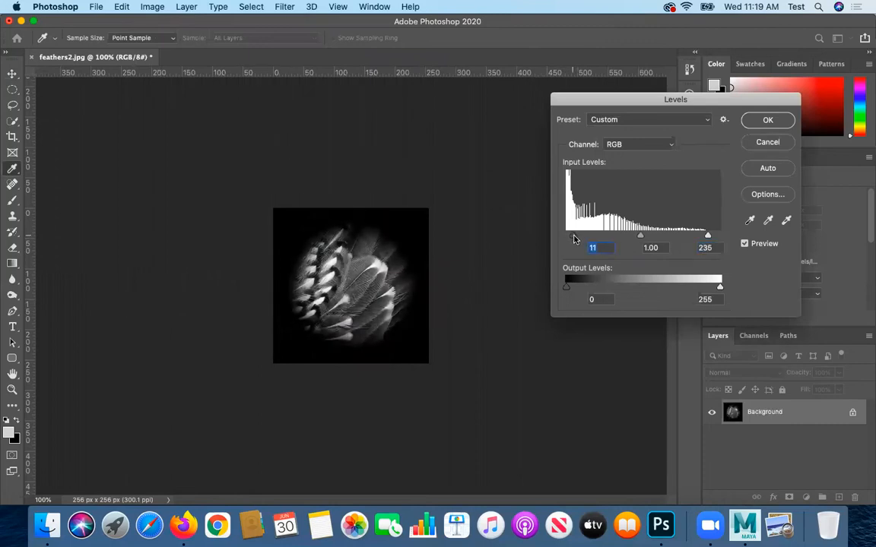
{"action": "mouse_move", "coordinate": [636, 236]}
{"action": "left_mouse_down"}
{"action": "mouse_move", "coordinate": [645, 240]}
{"action": "mouse_move", "coordinate": [637, 238]}
{"action": "left_mouse_up"}
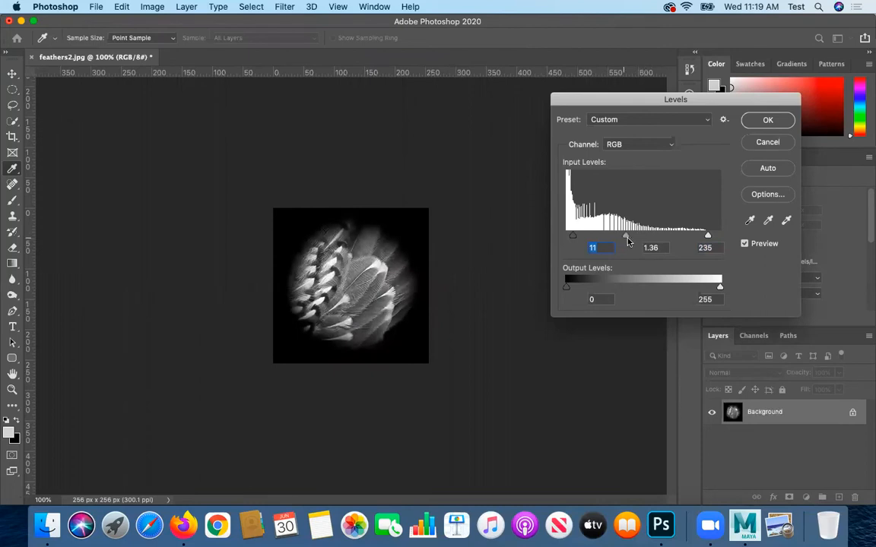
{"action": "left_click", "coordinate": [767, 120]}
{"action": "key", "text": "v"}
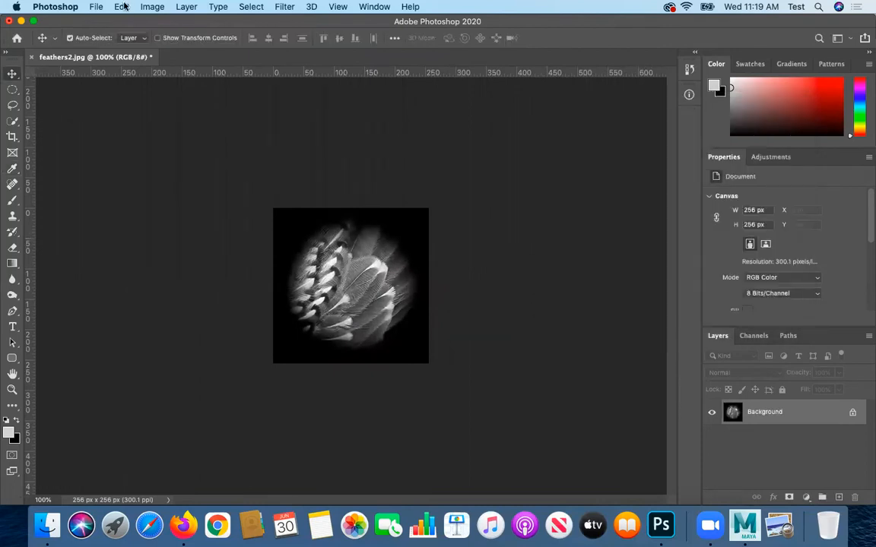
Save the feather image as feathers3.jpg in the Week3 project's sourceimages folder, as a JPEG with maximum quality 12.
{"action": "left_click", "coordinate": [96, 6]}
{"action": "left_click", "coordinate": [118, 142]}
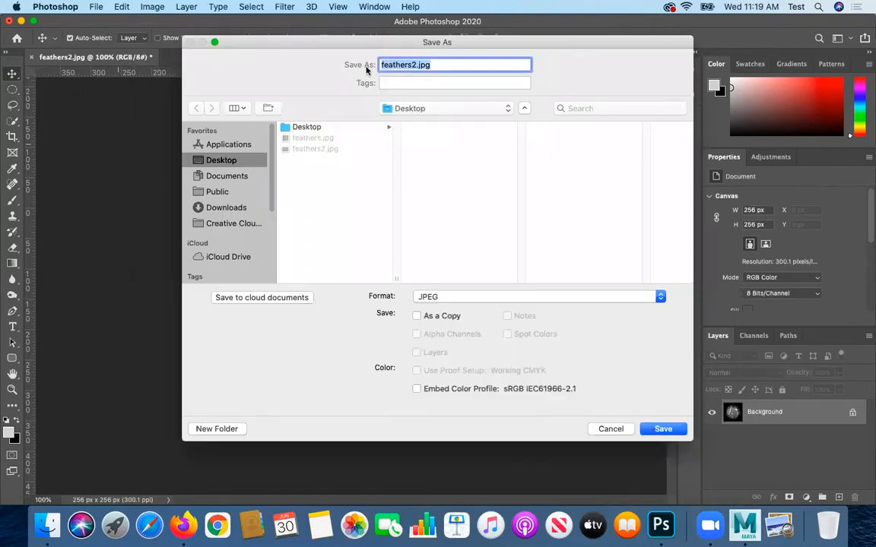
{"action": "left_click", "coordinate": [212, 178]}
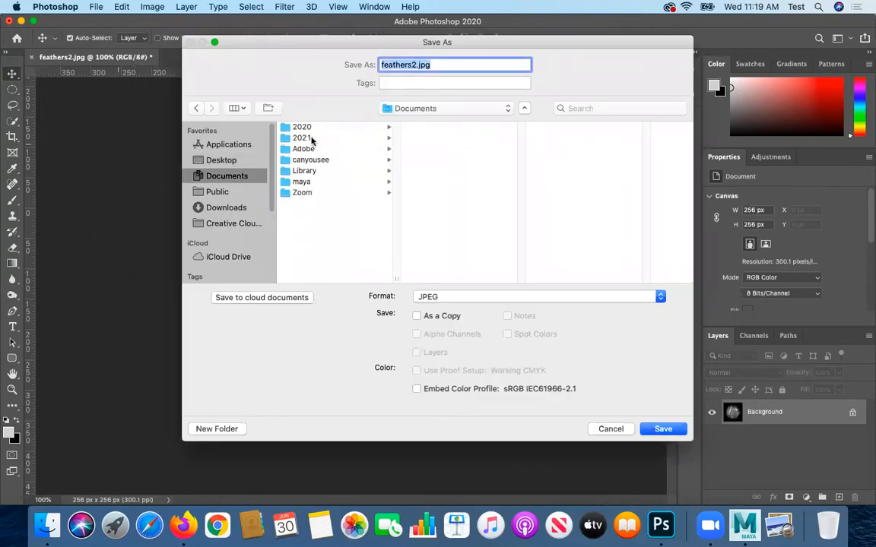
{"action": "left_click", "coordinate": [306, 138]}
{"action": "left_click", "coordinate": [441, 127]}
{"action": "left_click", "coordinate": [555, 182]}
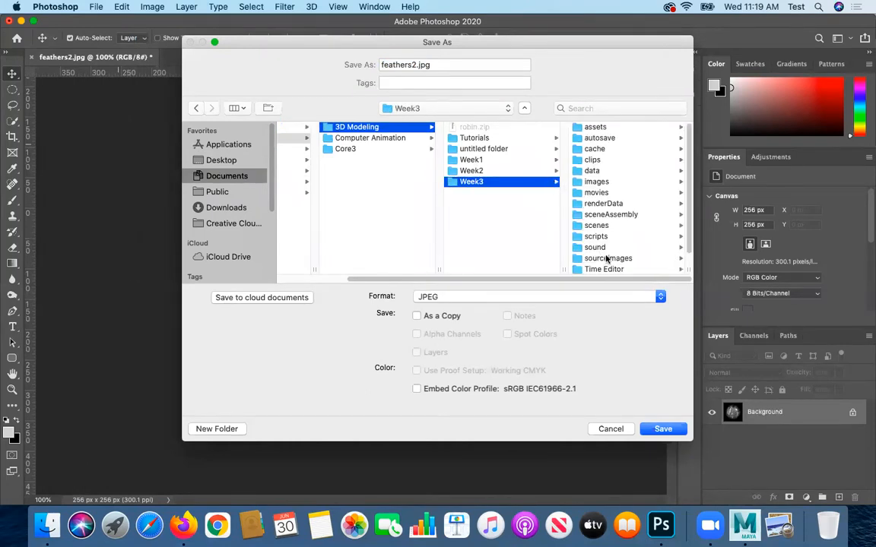
{"action": "left_click", "coordinate": [606, 258]}
{"action": "left_click", "coordinate": [464, 87]}
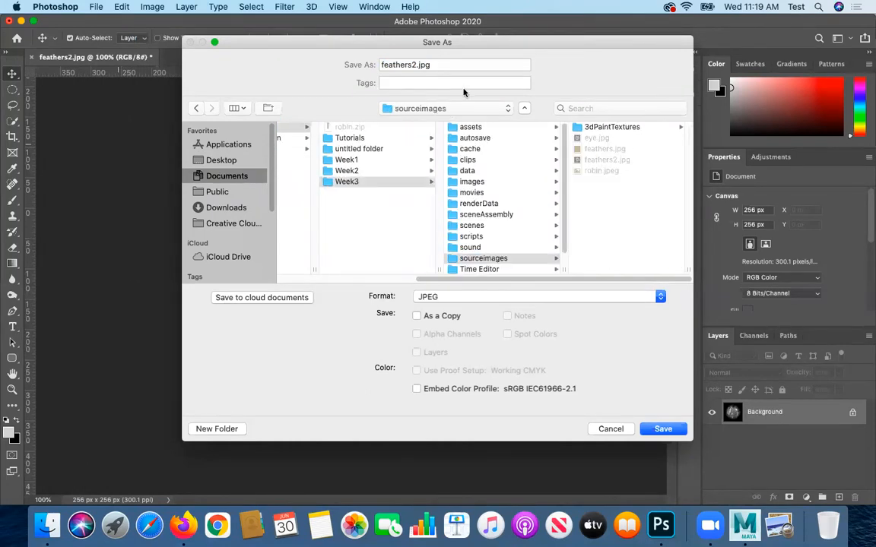
{"action": "left_click", "coordinate": [415, 64]}
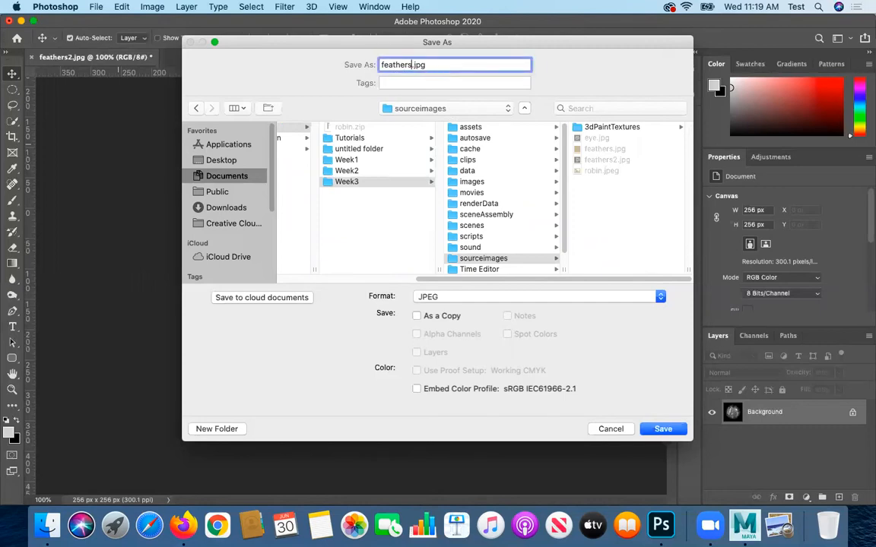
{"action": "key", "text": "Return"}
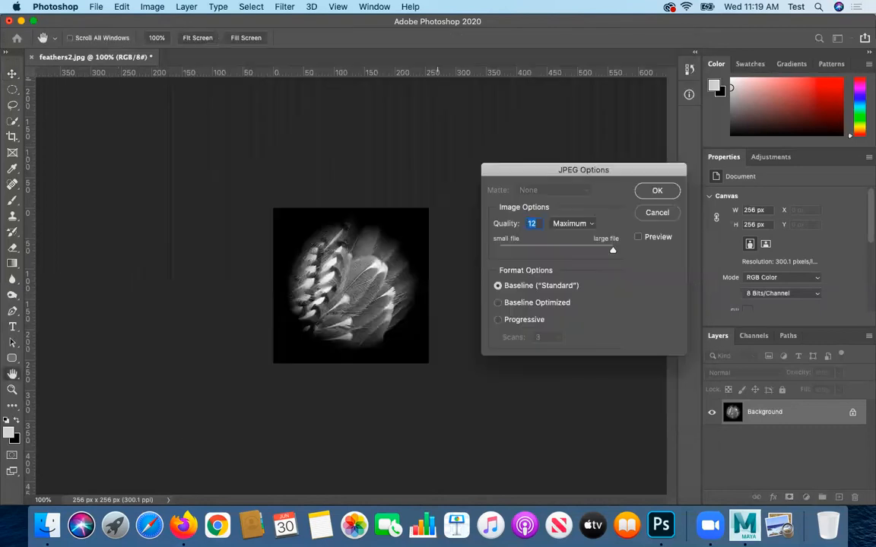
{"action": "left_click", "coordinate": [656, 191]}
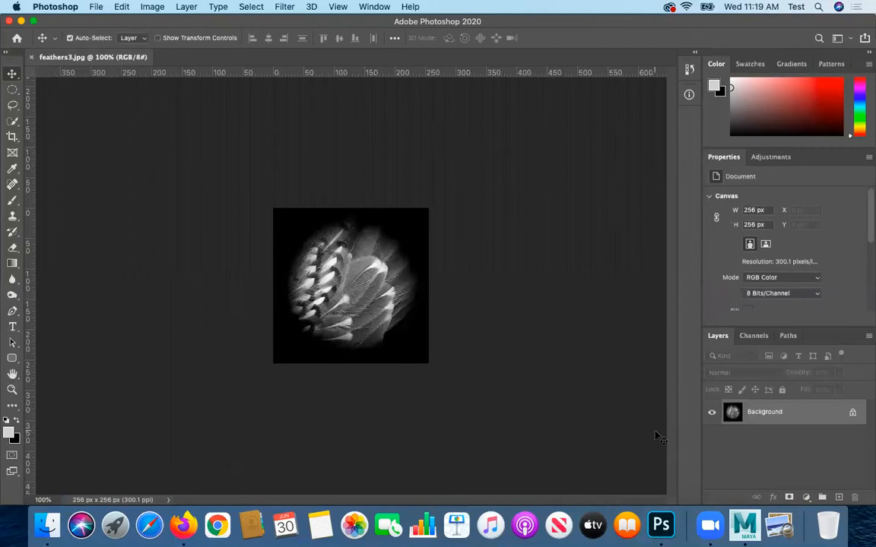
Hide Photoshop and switch to Maya to return to the bird model.
{"action": "left_click", "coordinate": [55, 6]}
{"action": "left_click", "coordinate": [71, 121]}
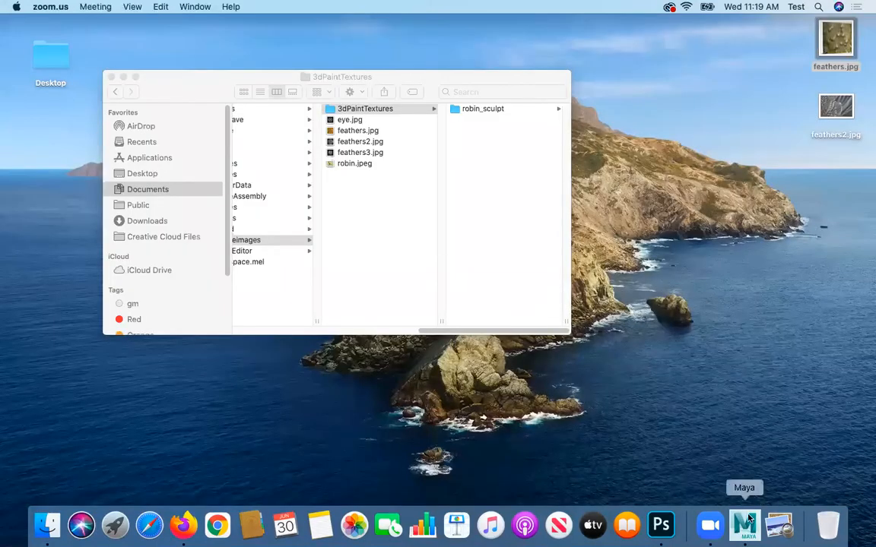
{"action": "left_click", "coordinate": [747, 524]}
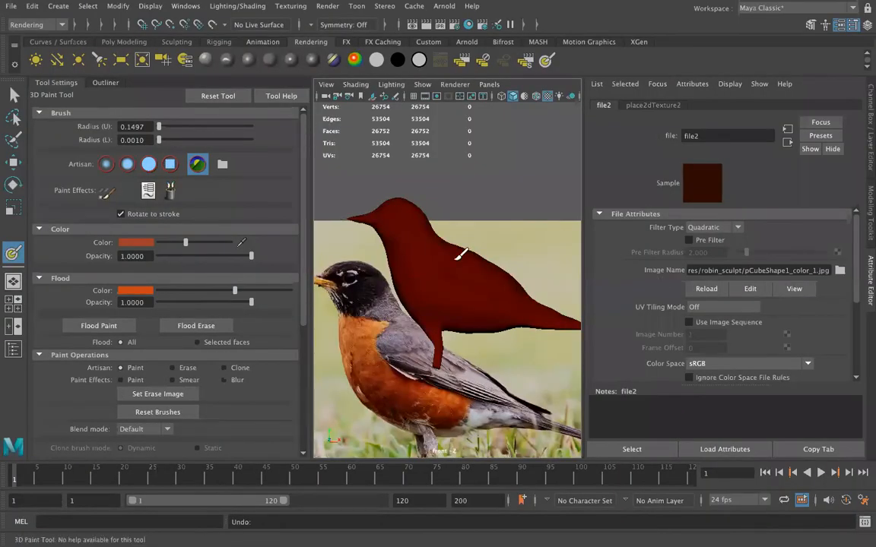
{"action": "left_click_drag", "start_coordinate": [414, 284], "coordinate": [428, 287], "text": "alt"}
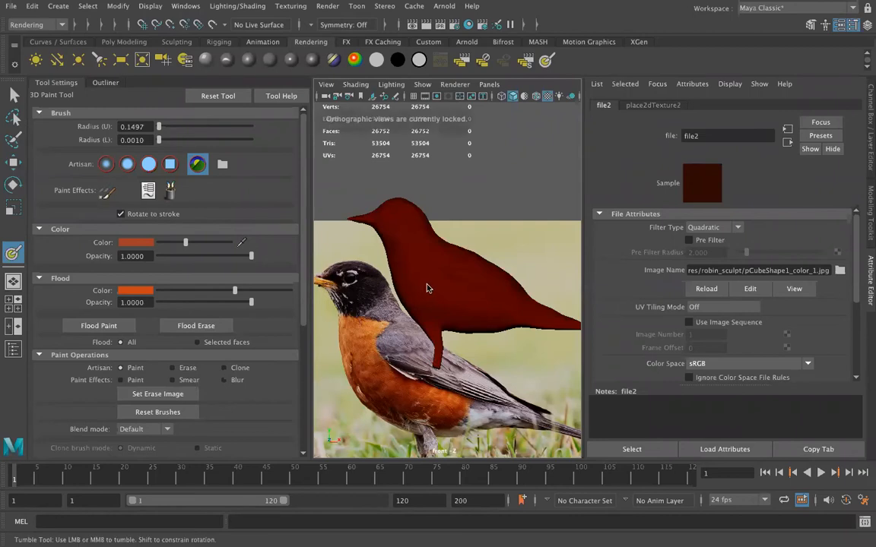
Load feathers2.jpg from the project's sourceimages folder as the 3D Paint brush shape.
{"action": "left_click", "coordinate": [221, 166]}
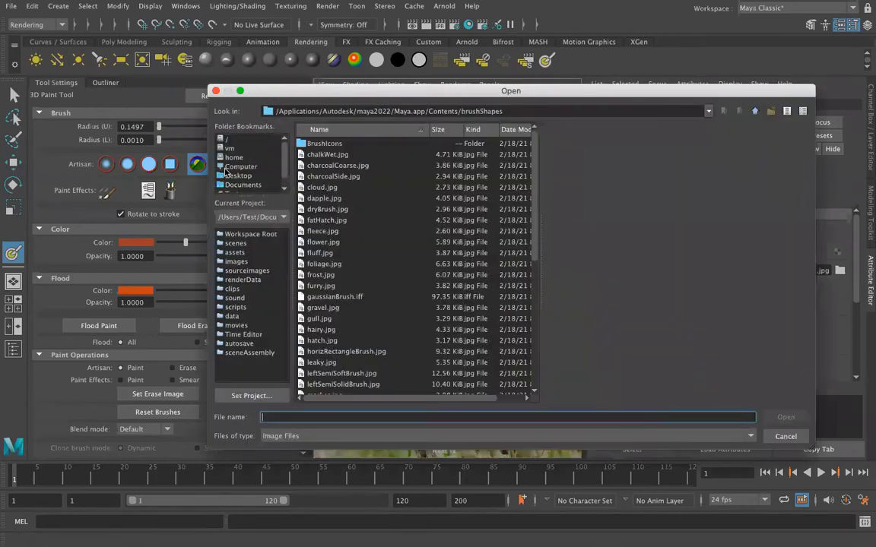
{"action": "left_click_drag", "start_coordinate": [315, 92], "coordinate": [291, 75]}
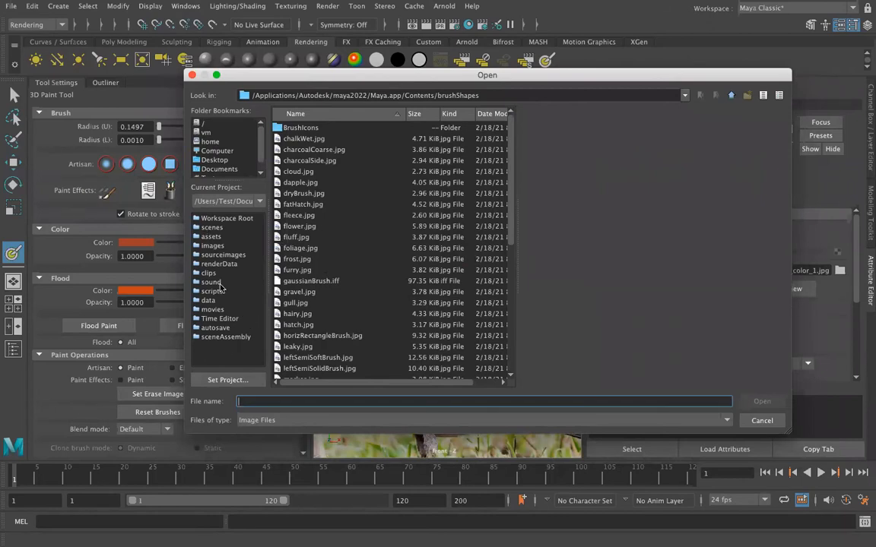
{"action": "left_click", "coordinate": [224, 255]}
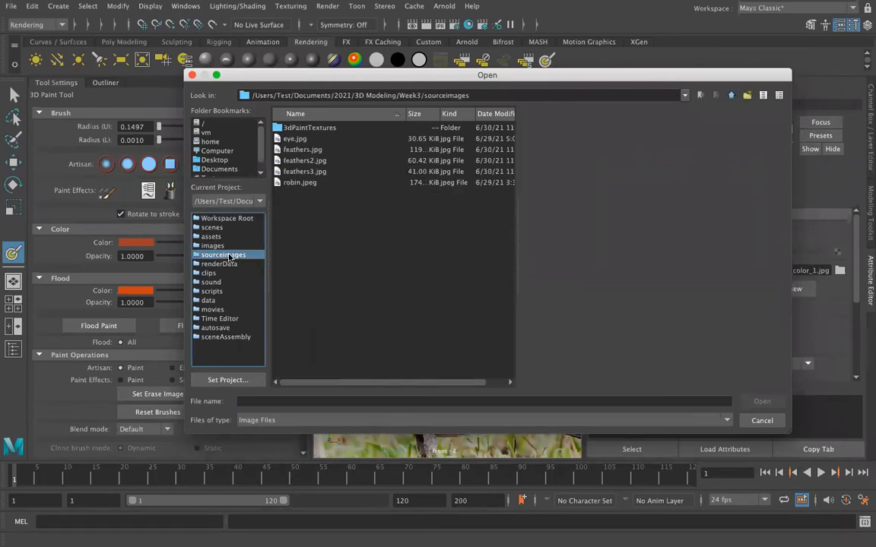
{"action": "left_click", "coordinate": [301, 172]}
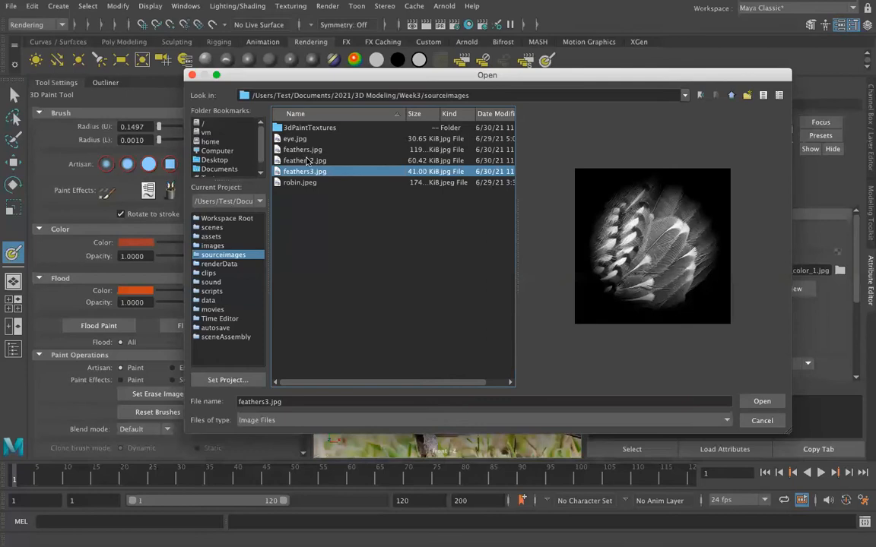
{"action": "left_click", "coordinate": [308, 161]}
{"action": "left_click", "coordinate": [317, 172]}
{"action": "left_click", "coordinate": [318, 161]}
{"action": "key", "text": "Down"}
{"action": "left_click", "coordinate": [320, 162]}
{"action": "left_click", "coordinate": [760, 401]}
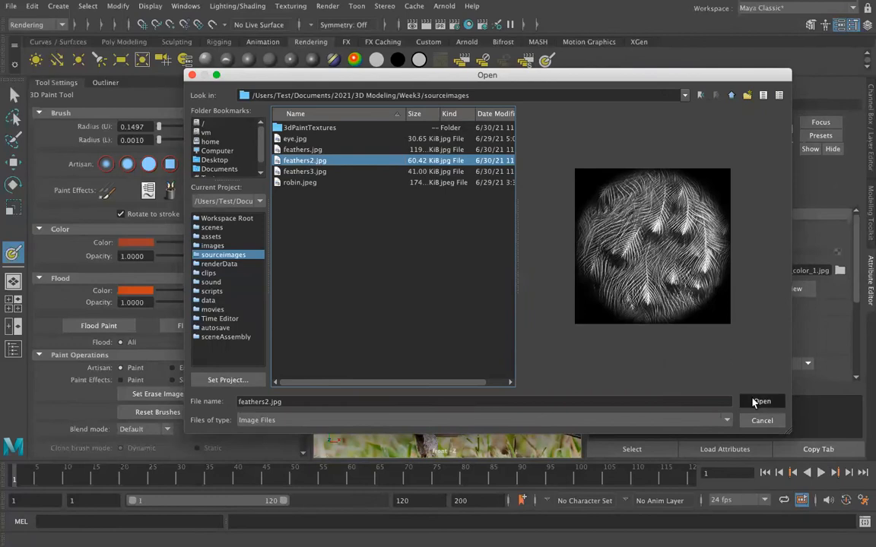
Enlarge the brush's upper radius to 0.4075 and show the bird through the persp camera.
{"action": "left_click_drag", "start_coordinate": [432, 347], "coordinate": [412, 278], "text": "alt"}
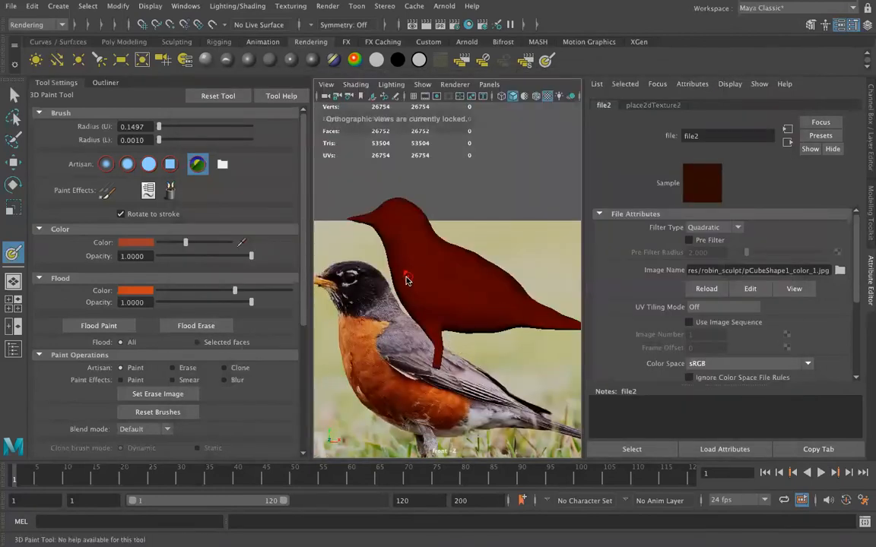
{"action": "left_click_drag", "start_coordinate": [482, 279], "coordinate": [488, 281]}
{"action": "left_click_drag", "start_coordinate": [387, 305], "coordinate": [392, 316], "text": "alt"}
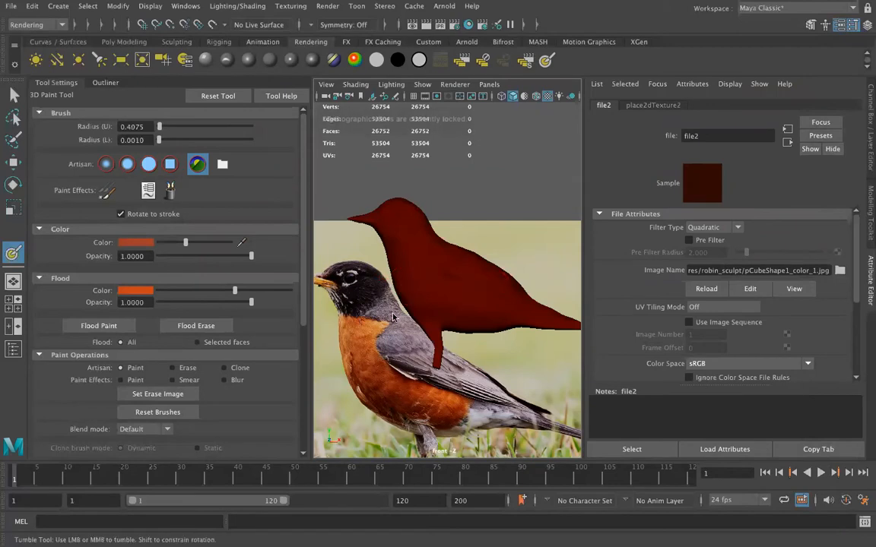
{"action": "left_click", "coordinate": [489, 85]}
{"action": "mouse_move", "coordinate": [532, 97]}
{"action": "left_click", "coordinate": [659, 103]}
{"action": "left_click", "coordinate": [488, 85]}
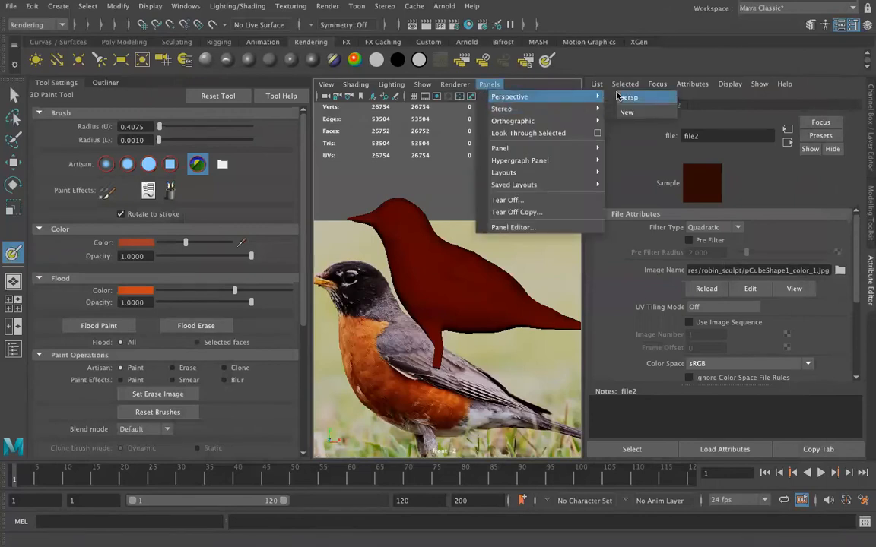
{"action": "left_click", "coordinate": [626, 103]}
{"action": "left_click_drag", "start_coordinate": [449, 292], "coordinate": [430, 292], "text": "alt"}
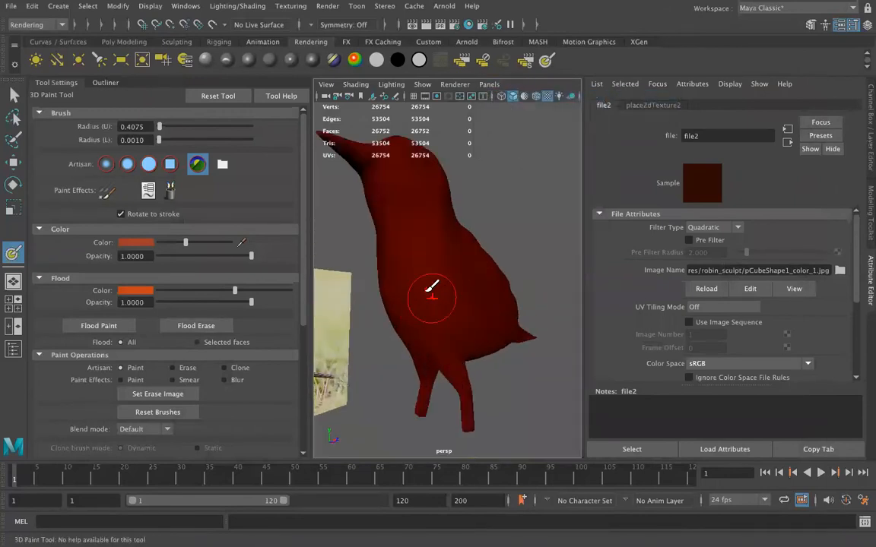
Undo the last strokes and set the paint colour to bright orange with saturation 0.903 and value 1.000.
{"action": "key", "text": "ctrl+z"}
{"action": "key", "text": "ctrl+z"}
{"action": "left_click", "coordinate": [136, 241]}
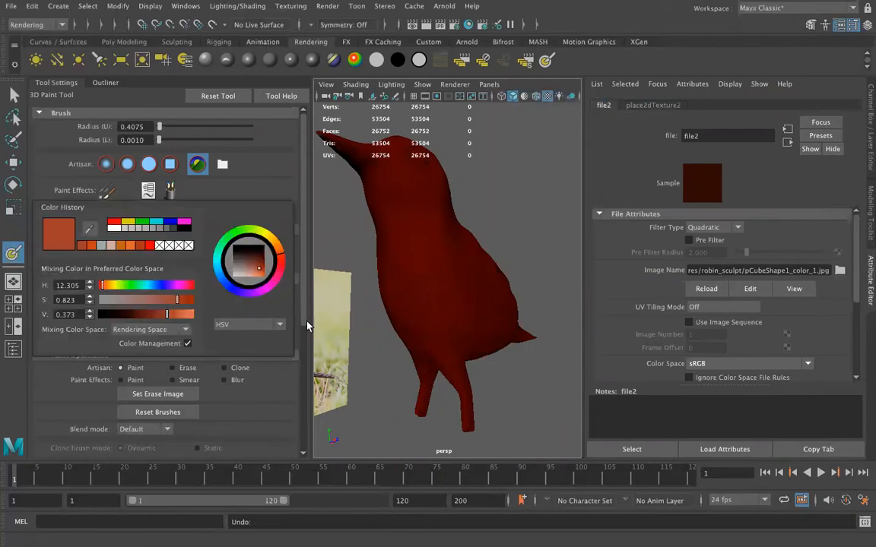
{"action": "left_click_drag", "start_coordinate": [182, 315], "coordinate": [194, 303]}
{"action": "left_click", "coordinate": [129, 244]}
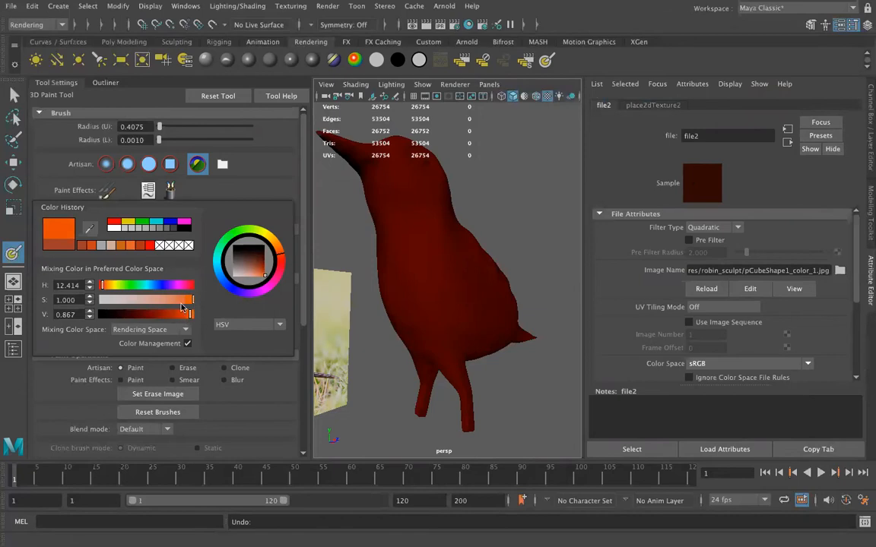
Paint orange feather strokes over the bird's breast and side, undoing the overly heavy strokes on the side.
{"action": "left_click_drag", "start_coordinate": [439, 268], "coordinate": [414, 258]}
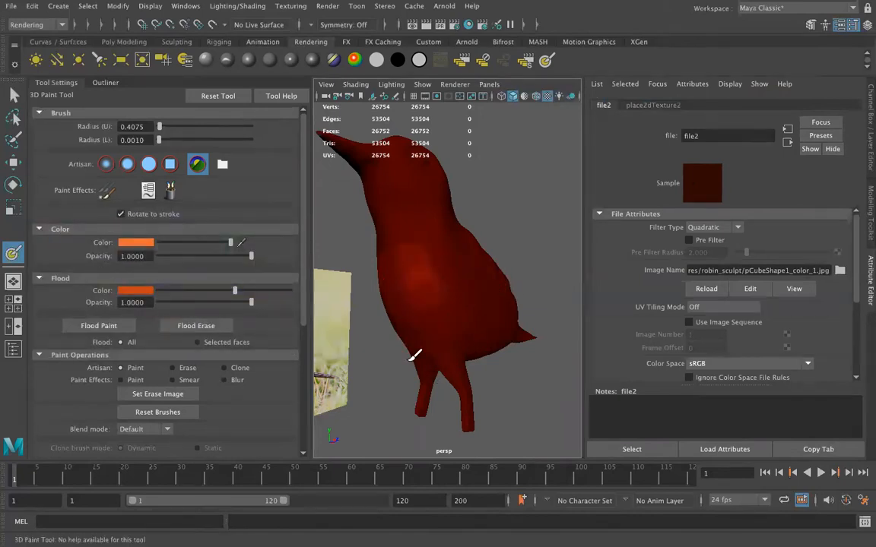
{"action": "left_click_drag", "start_coordinate": [414, 356], "coordinate": [426, 297], "text": "alt"}
{"action": "left_click_drag", "start_coordinate": [417, 417], "coordinate": [455, 434], "text": "alt"}
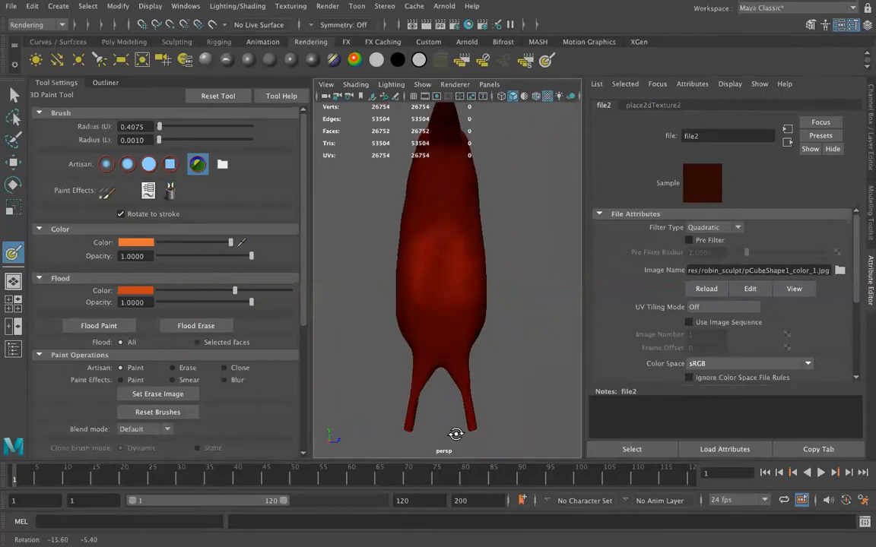
{"action": "left_click_drag", "start_coordinate": [434, 307], "coordinate": [338, 329], "text": "alt"}
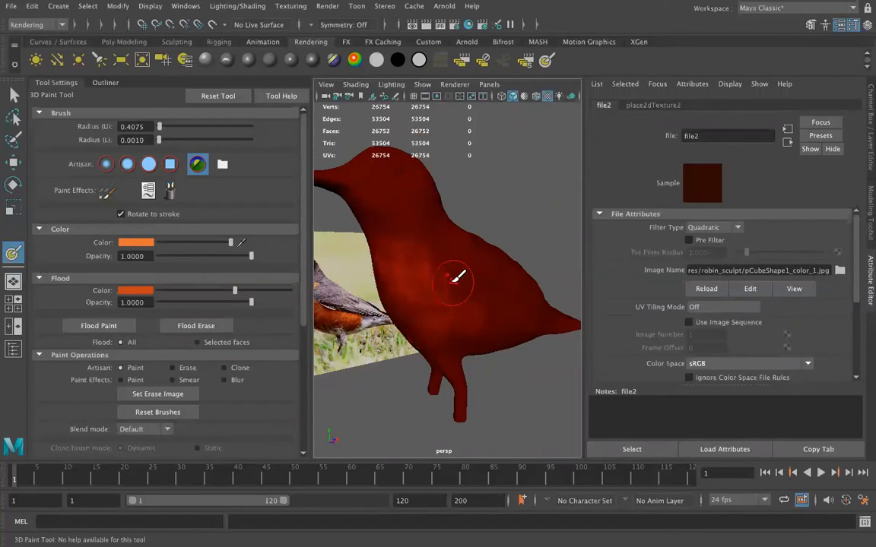
{"action": "mouse_move", "coordinate": [468, 287]}
{"action": "left_mouse_down", "text": "alt"}
{"action": "mouse_move", "coordinate": [471, 352]}
{"action": "mouse_move", "coordinate": [468, 336]}
{"action": "left_mouse_up", "text": "alt"}
{"action": "left_click_drag", "start_coordinate": [447, 272], "coordinate": [448, 292]}
{"action": "key", "text": "ctrl+z"}
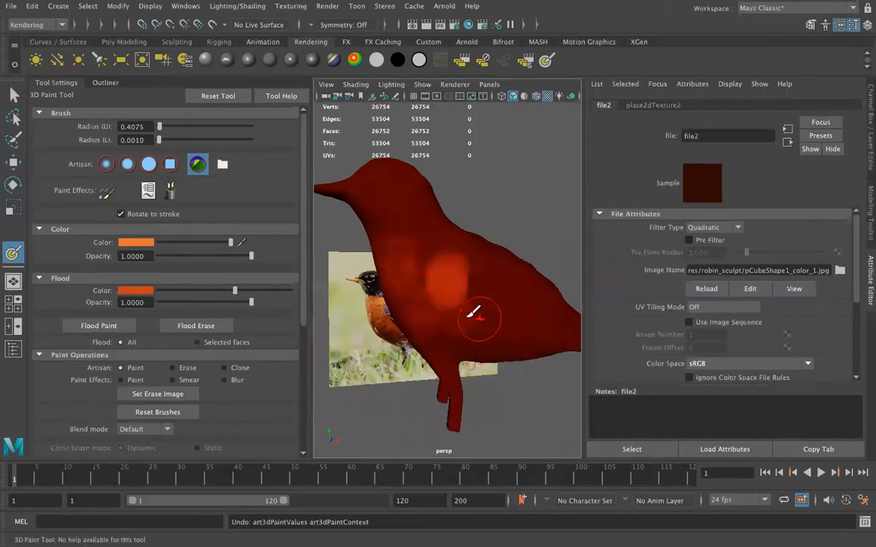
{"action": "key", "text": "ctrl+z"}
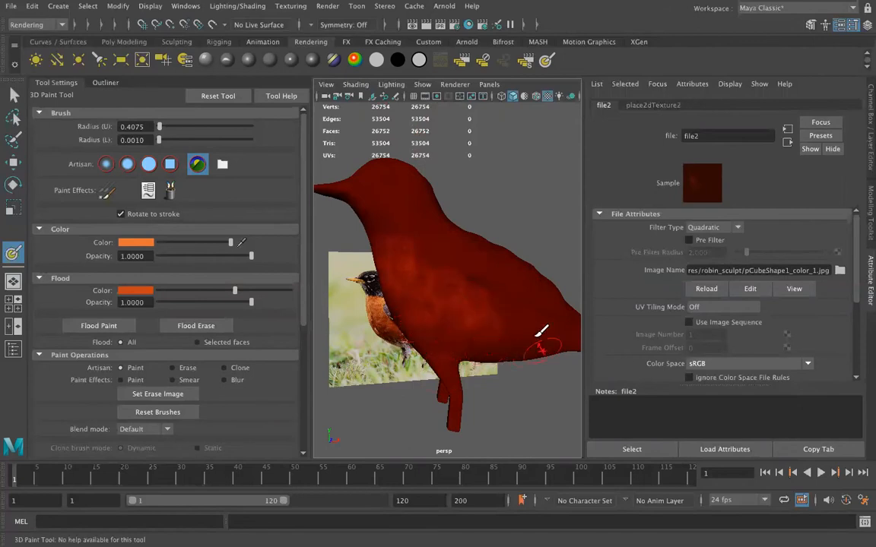
Build up orange feather strokes across the breast, belly and flank, and enlarge the brush's upper radius to 0.7128.
{"action": "left_click_drag", "start_coordinate": [471, 332], "coordinate": [595, 341], "text": "alt"}
{"action": "left_click_drag", "start_coordinate": [497, 348], "coordinate": [481, 333], "text": "alt"}
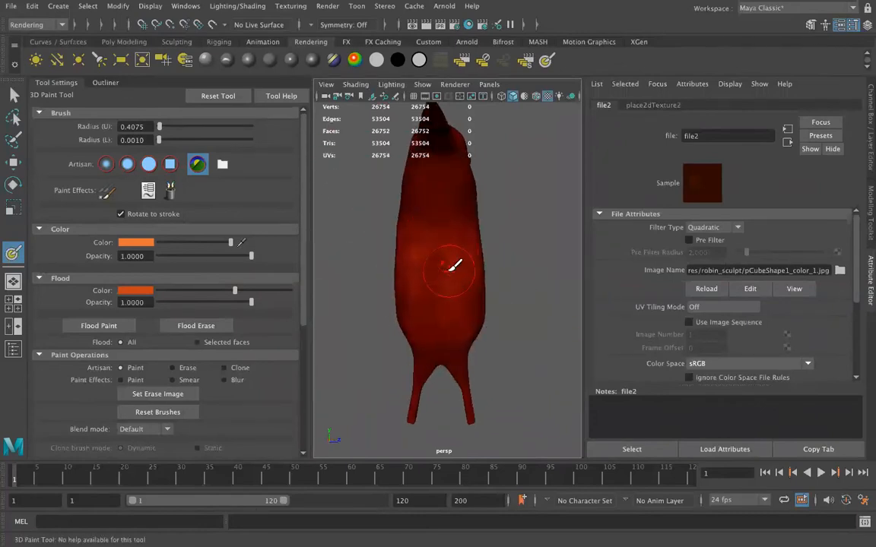
{"action": "left_click_drag", "start_coordinate": [455, 265], "coordinate": [397, 260], "text": "alt"}
{"action": "left_click_drag", "start_coordinate": [451, 304], "coordinate": [420, 247], "text": "alt"}
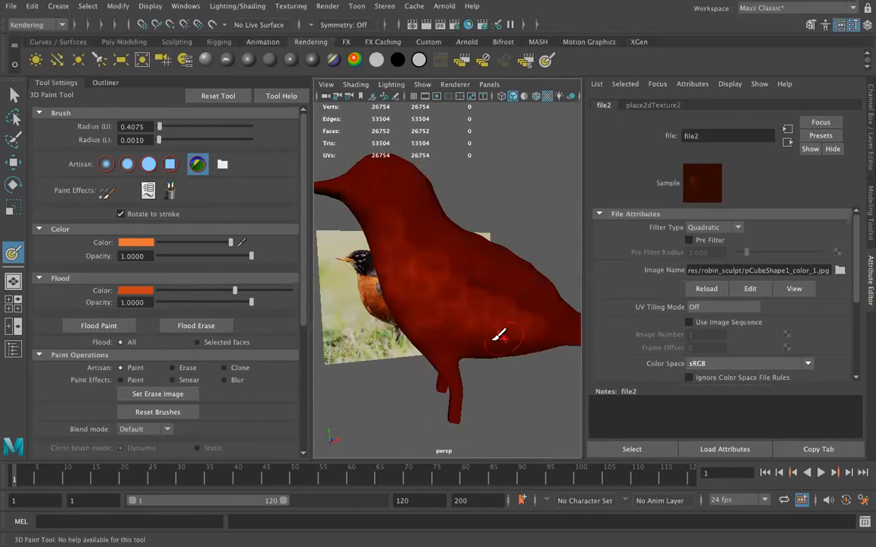
{"action": "left_click_drag", "start_coordinate": [436, 312], "coordinate": [446, 302]}
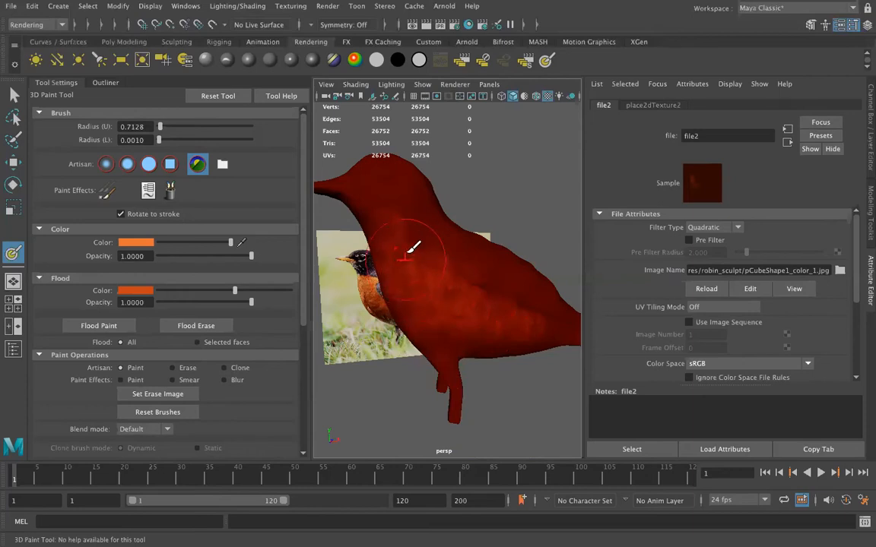
Set the paint colour to a yellower orange with hue 19.862, saturation 1.000 and value 1.000.
{"action": "left_click", "coordinate": [126, 242]}
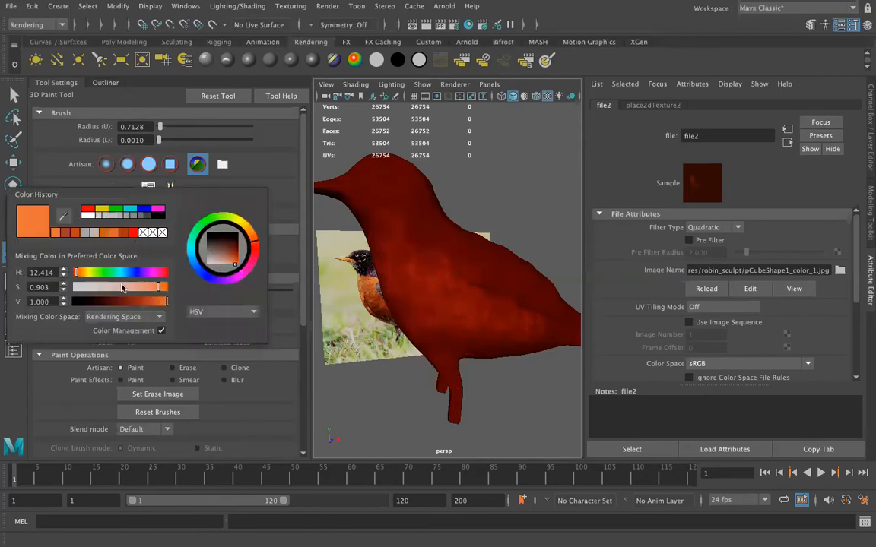
{"action": "left_click_drag", "start_coordinate": [160, 291], "coordinate": [177, 290]}
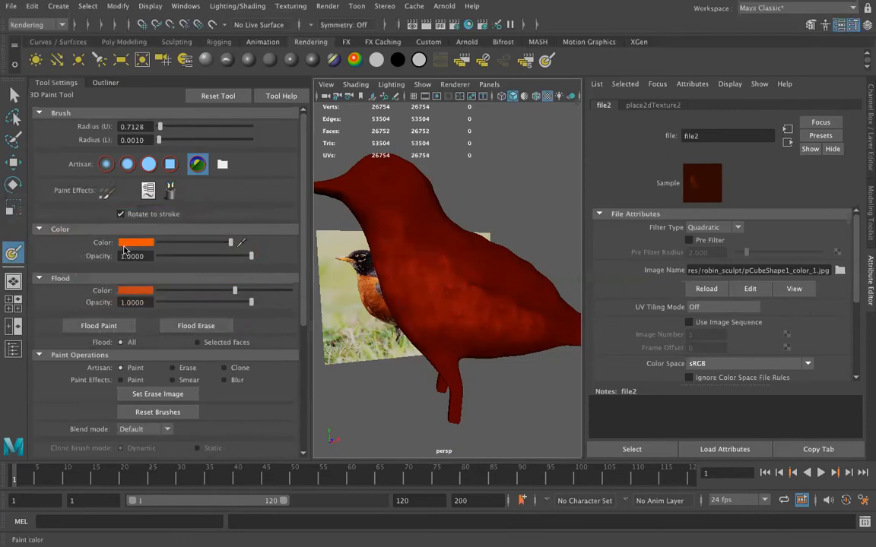
{"action": "left_click", "coordinate": [124, 245]}
{"action": "left_click", "coordinate": [147, 290]}
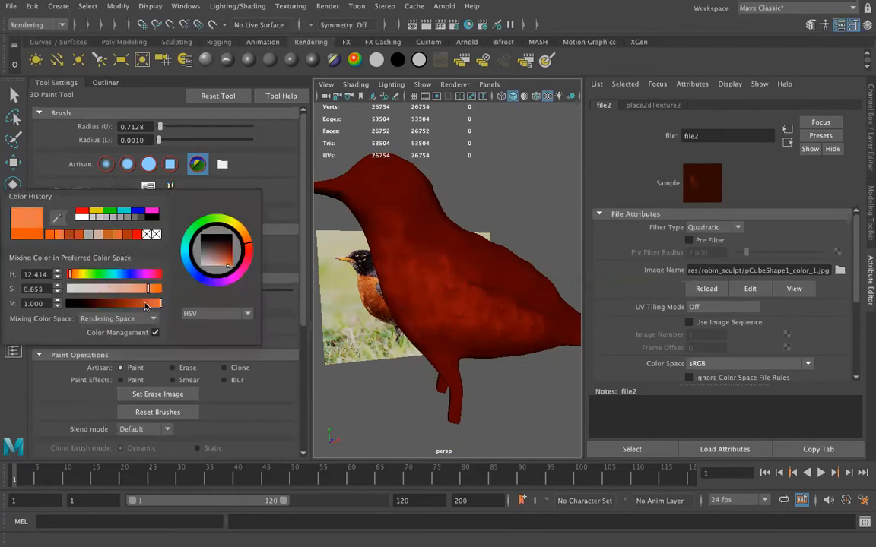
{"action": "left_click_drag", "start_coordinate": [162, 295], "coordinate": [191, 302]}
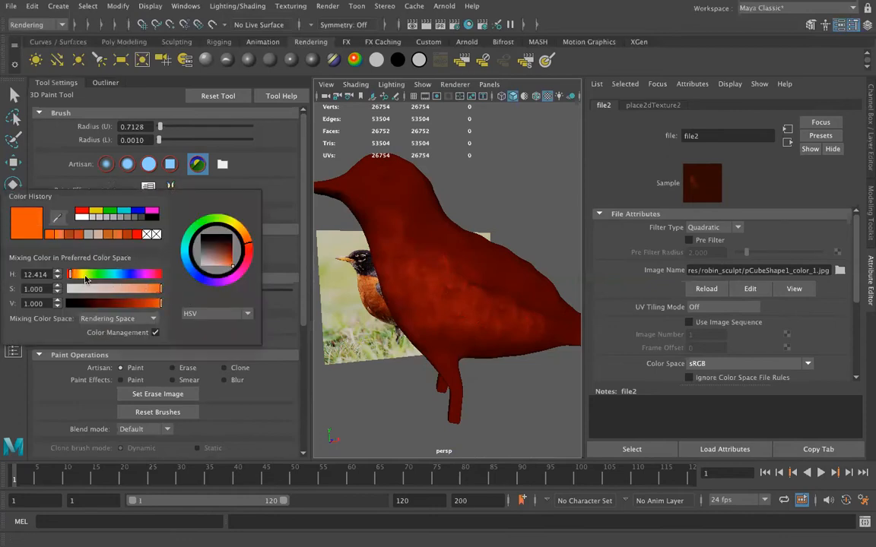
{"action": "left_click_drag", "start_coordinate": [73, 276], "coordinate": [76, 277]}
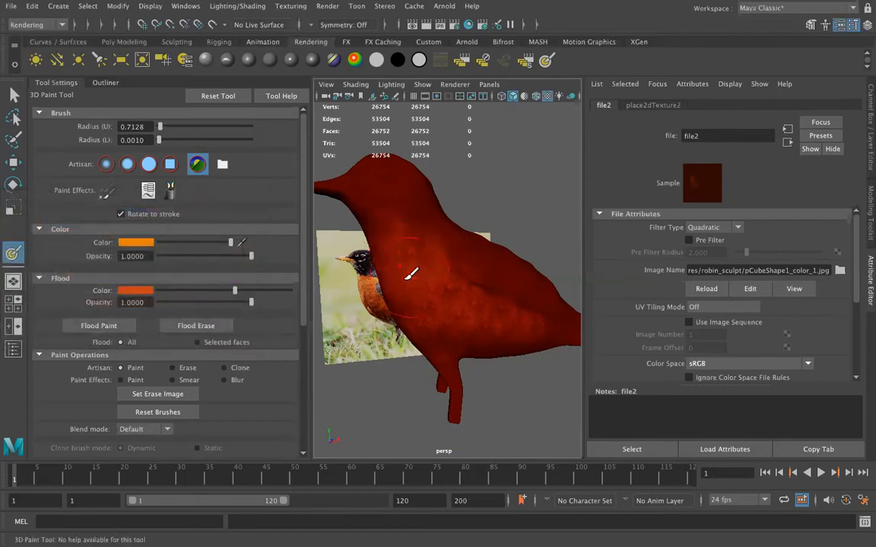
Lower the paint colour's saturation to a pale orange and brush feather strokes over the bird's breast and side.
{"action": "left_click", "coordinate": [137, 243]}
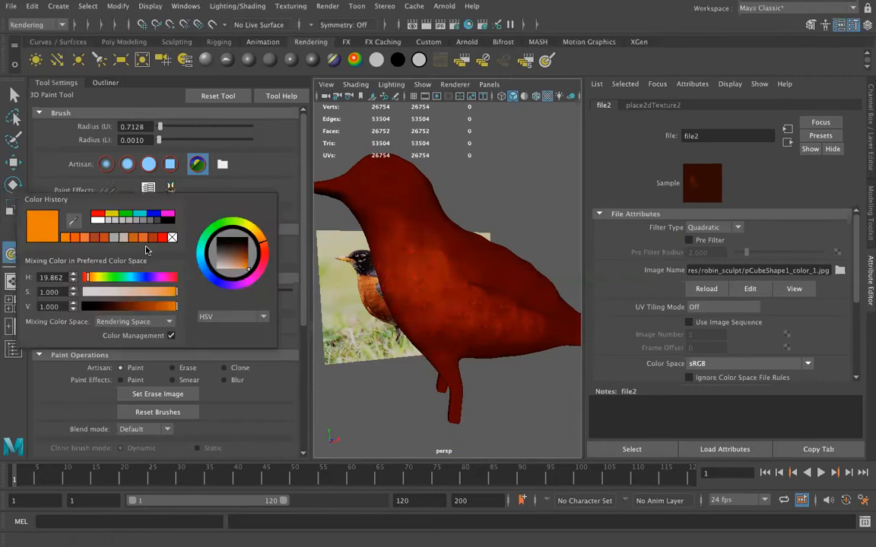
{"action": "left_click_drag", "start_coordinate": [150, 296], "coordinate": [122, 294]}
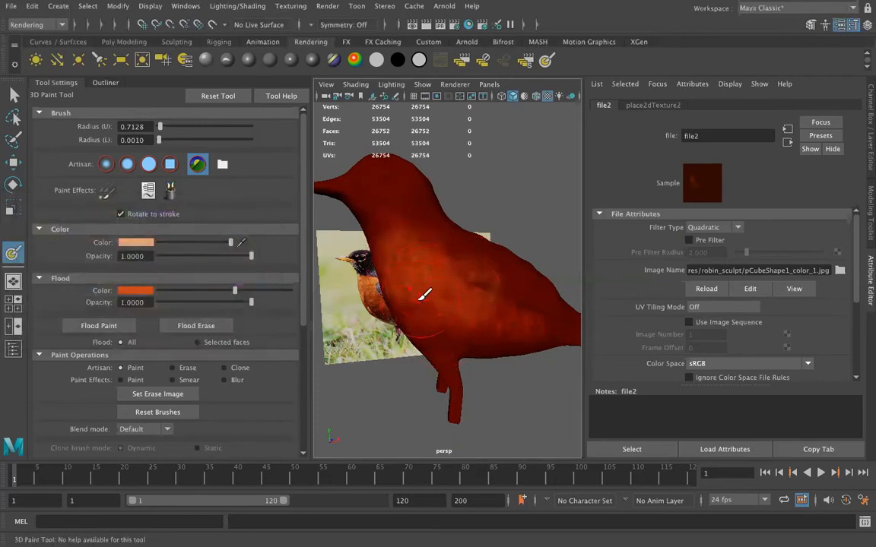
{"action": "mouse_move", "coordinate": [518, 401]}
{"action": "left_mouse_down", "text": "alt"}
{"action": "mouse_move", "coordinate": [425, 377]}
{"action": "mouse_move", "coordinate": [643, 368]}
{"action": "mouse_move", "coordinate": [560, 322]}
{"action": "mouse_move", "coordinate": [453, 332]}
{"action": "left_mouse_up", "text": "alt"}
{"action": "left_click_drag", "start_coordinate": [384, 361], "coordinate": [410, 354], "text": "alt"}
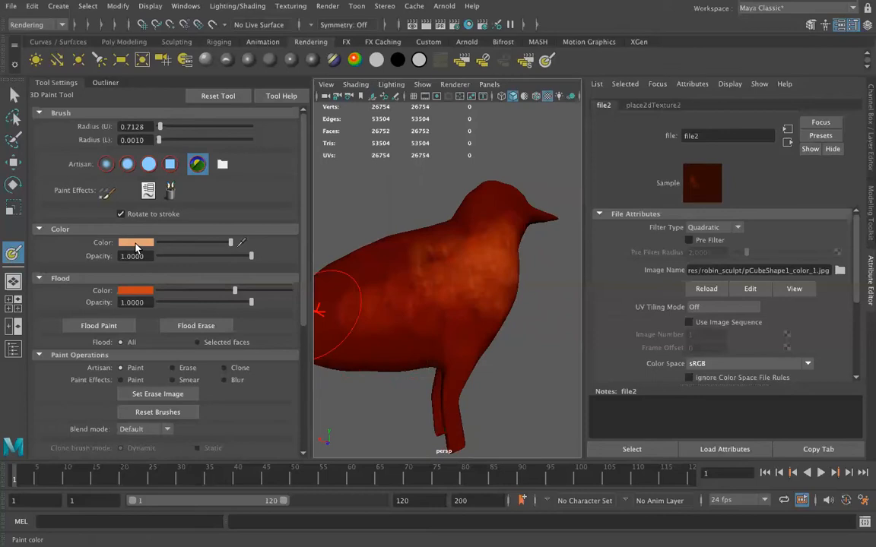
Reuse the recent orange with hue 12.414, saturation 1.000 and value 1.000, and paint feather strokes over both flanks, belly and breast.
{"action": "left_click", "coordinate": [137, 245]}
{"action": "left_click", "coordinate": [87, 238]}
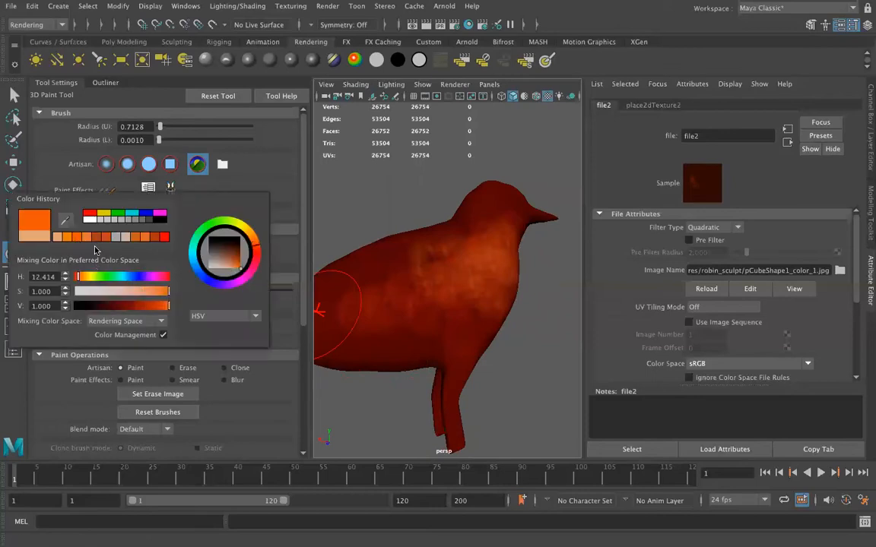
{"action": "mouse_move", "coordinate": [424, 338]}
{"action": "left_mouse_down", "text": "alt"}
{"action": "mouse_move", "coordinate": [389, 339]}
{"action": "mouse_move", "coordinate": [418, 287]}
{"action": "left_mouse_up", "text": "alt"}
{"action": "middle_click_drag", "start_coordinate": [350, 279], "coordinate": [438, 278], "text": "alt"}
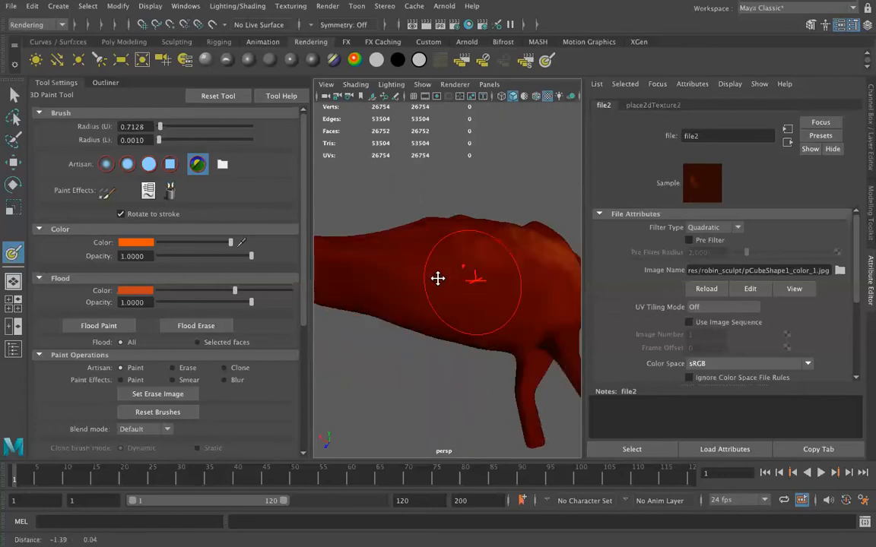
{"action": "left_click_drag", "start_coordinate": [499, 323], "coordinate": [598, 362], "text": "alt"}
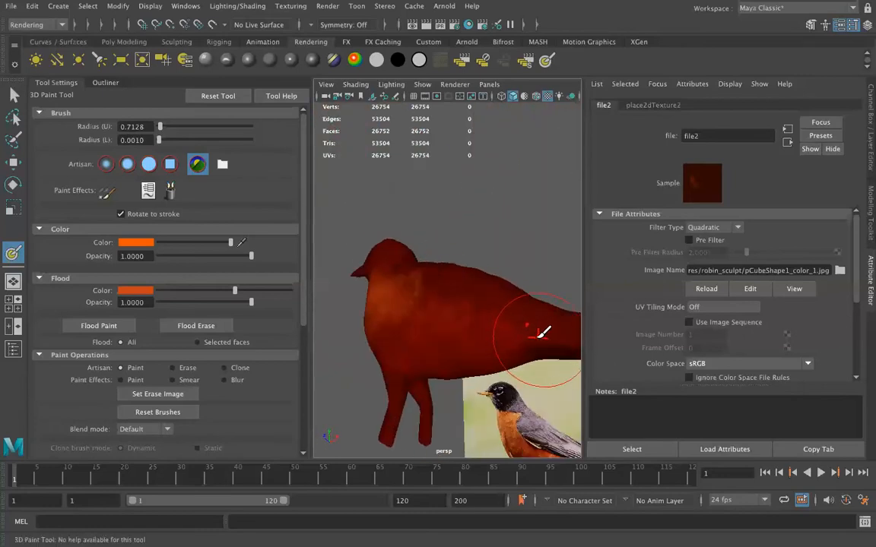
{"action": "mouse_move", "coordinate": [461, 358]}
{"action": "left_mouse_down", "text": "alt"}
{"action": "mouse_move", "coordinate": [460, 369]}
{"action": "mouse_move", "coordinate": [463, 313]}
{"action": "left_mouse_up", "text": "alt"}
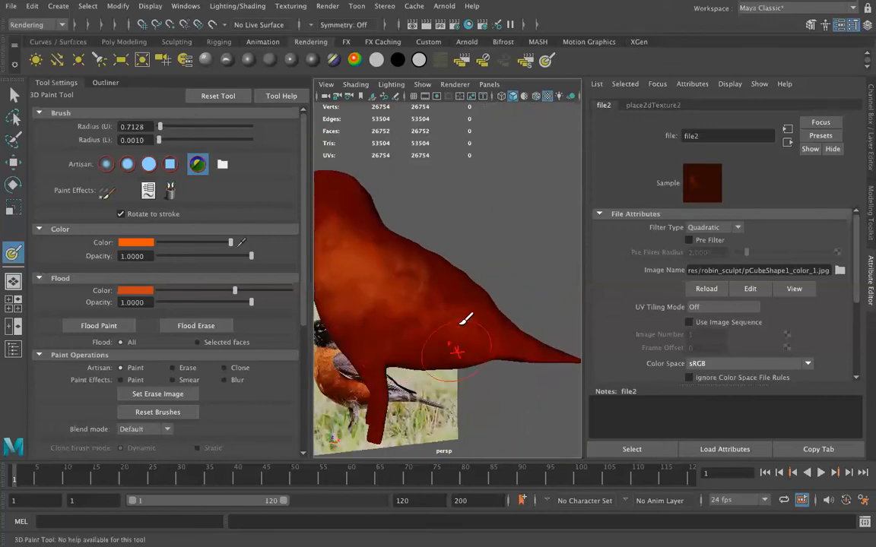
{"action": "left_click_drag", "start_coordinate": [368, 389], "coordinate": [494, 351], "text": "alt"}
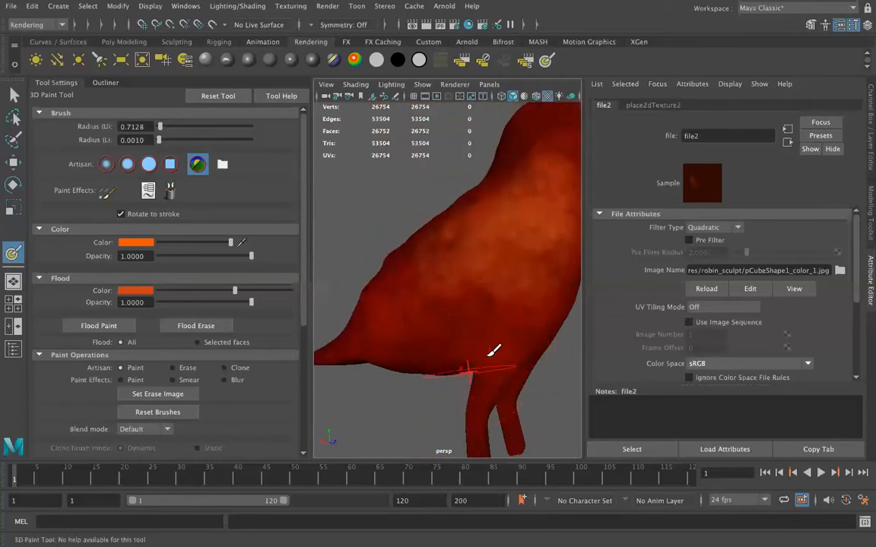
{"action": "mouse_move", "coordinate": [381, 383]}
{"action": "left_mouse_down", "text": "alt"}
{"action": "mouse_move", "coordinate": [442, 393]}
{"action": "mouse_move", "coordinate": [470, 346]}
{"action": "mouse_move", "coordinate": [393, 348]}
{"action": "left_mouse_up", "text": "alt"}
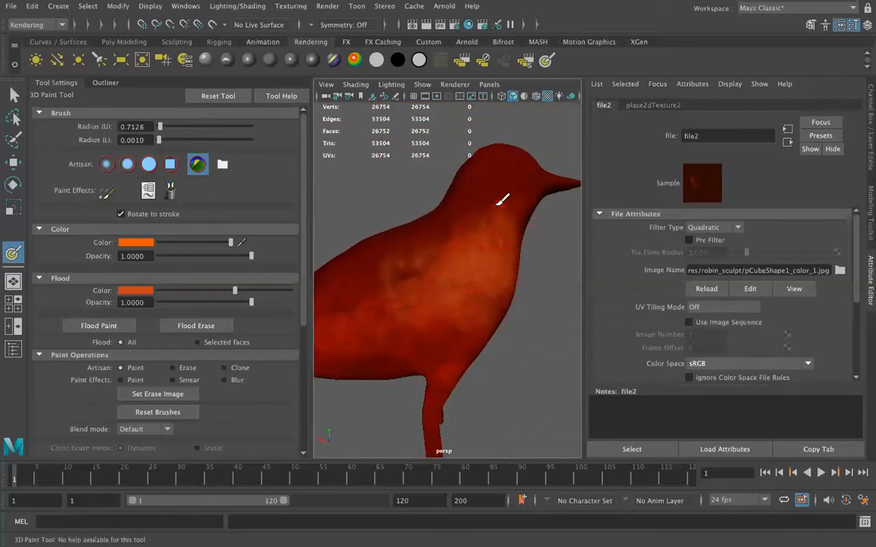
{"action": "mouse_move", "coordinate": [544, 250]}
{"action": "left_mouse_down", "text": "alt"}
{"action": "mouse_move", "coordinate": [432, 264]}
{"action": "mouse_move", "coordinate": [454, 199]}
{"action": "mouse_move", "coordinate": [449, 250]}
{"action": "mouse_move", "coordinate": [373, 215]}
{"action": "left_mouse_up", "text": "alt"}
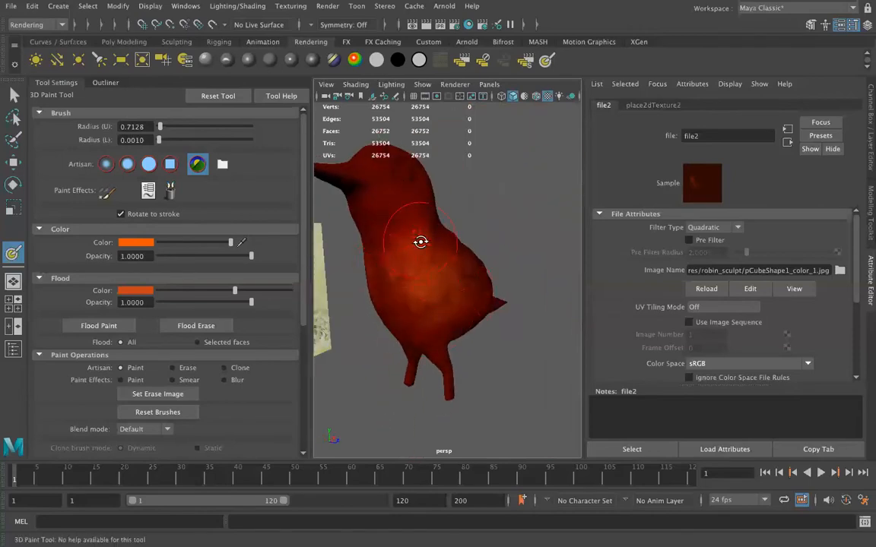
{"action": "left_click_drag", "start_coordinate": [420, 243], "coordinate": [371, 191], "text": "alt"}
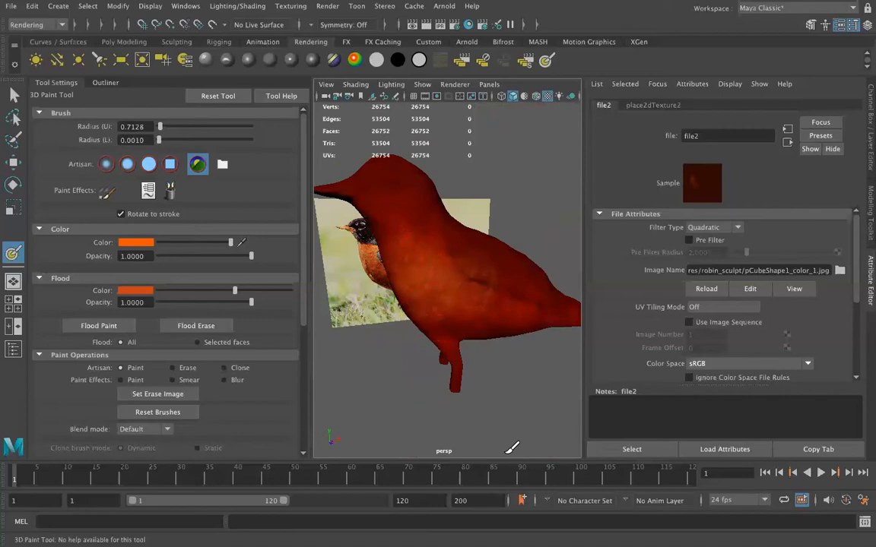
Set the paint colour's hue to 29.793 and paint yellow-orange feather strokes over the bird's throat, breast and belly.
{"action": "left_click", "coordinate": [130, 244]}
{"action": "left_click_drag", "start_coordinate": [75, 273], "coordinate": [78, 273]}
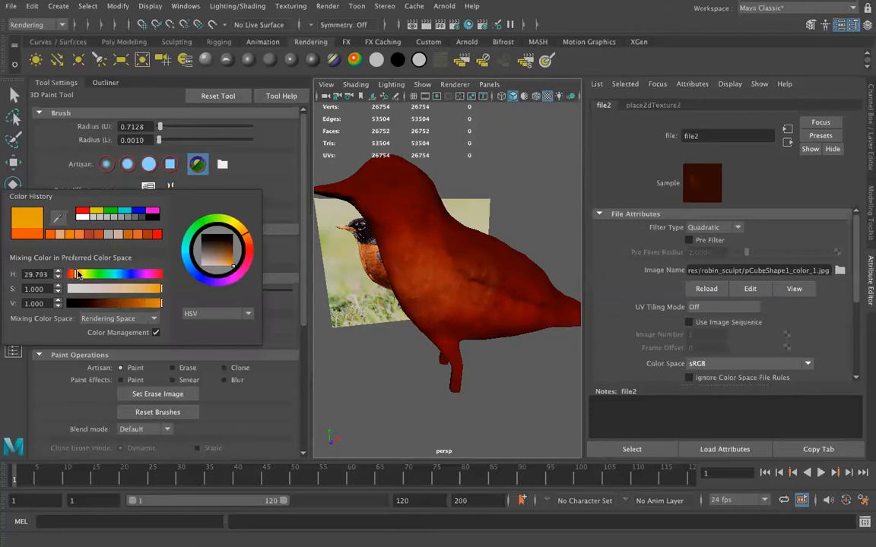
{"action": "left_click", "coordinate": [406, 251]}
{"action": "left_click_drag", "start_coordinate": [347, 283], "coordinate": [385, 288], "text": "alt"}
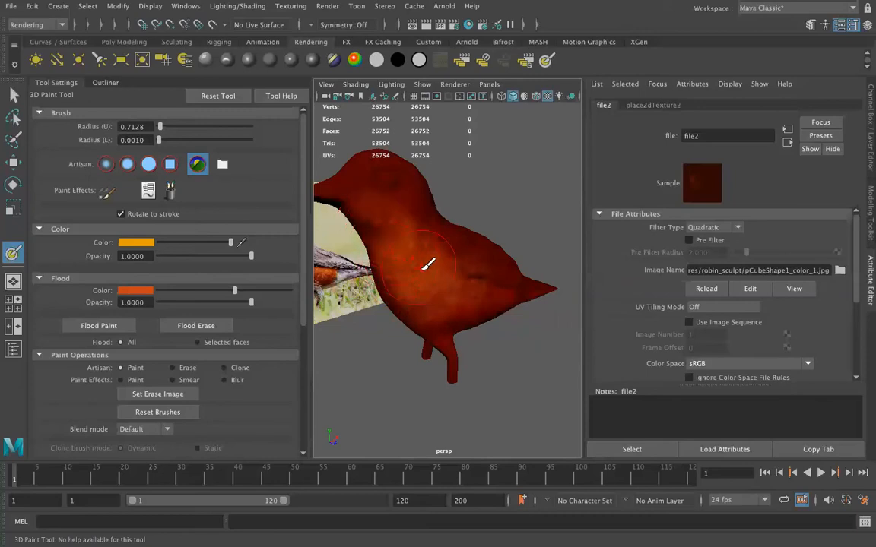
{"action": "mouse_move", "coordinate": [385, 292]}
{"action": "left_mouse_down", "text": "alt"}
{"action": "mouse_move", "coordinate": [489, 280]}
{"action": "mouse_move", "coordinate": [418, 221]}
{"action": "mouse_move", "coordinate": [428, 211]}
{"action": "mouse_move", "coordinate": [417, 244]}
{"action": "left_mouse_up", "text": "alt"}
{"action": "left_click", "coordinate": [416, 292]}
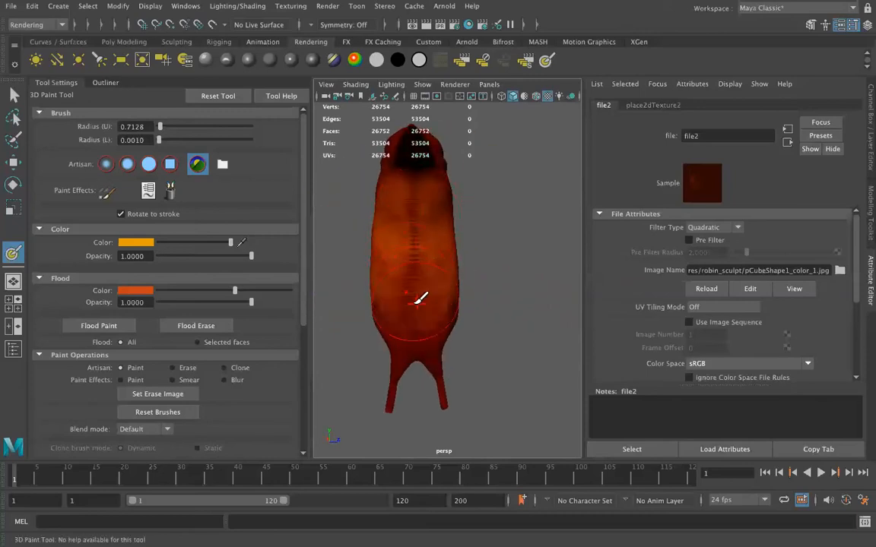
{"action": "left_click_drag", "start_coordinate": [508, 344], "coordinate": [408, 354], "text": "alt"}
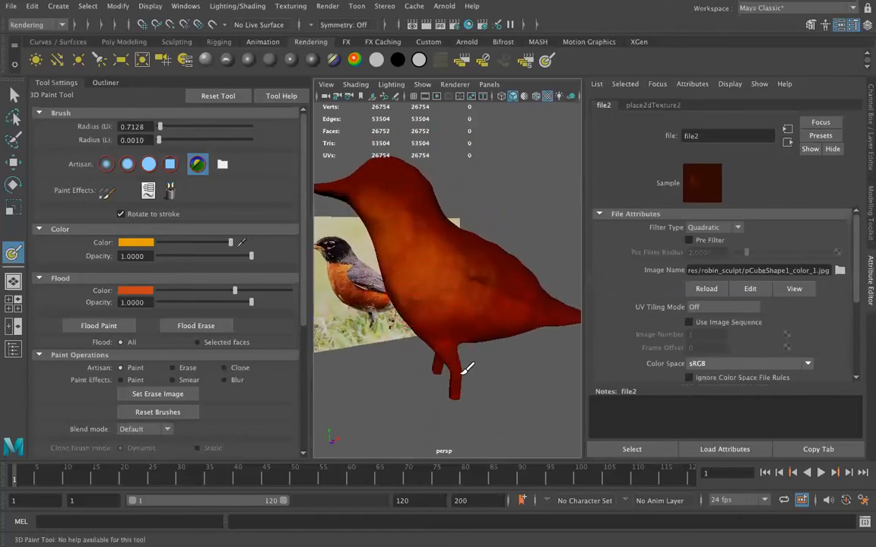
{"action": "left_click_drag", "start_coordinate": [500, 370], "coordinate": [479, 367], "text": "alt"}
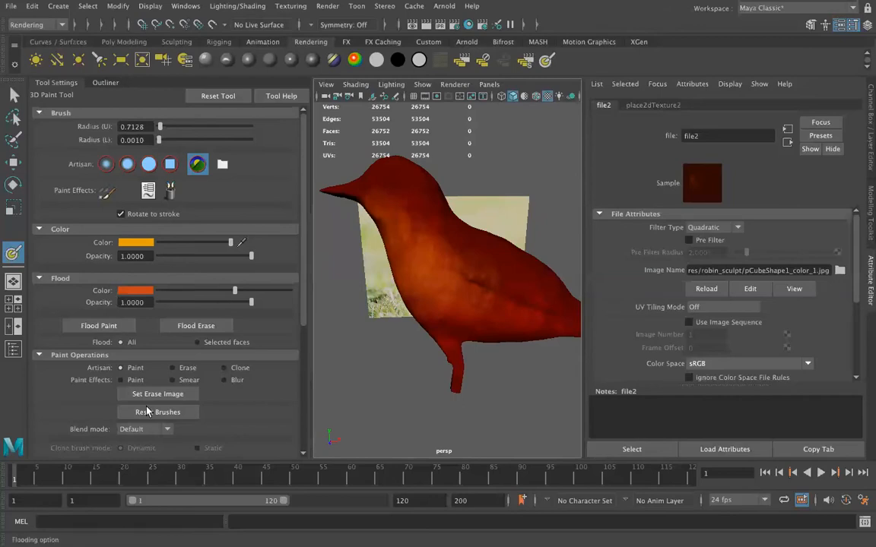
Save the painted file textures of the bird.
{"action": "scroll", "coordinate": [172, 388], "scroll_direction": "down", "scroll_amount": 1}
{"action": "scroll", "coordinate": [171, 388], "scroll_direction": "down", "scroll_amount": 4}
{"action": "left_click", "coordinate": [166, 367]}
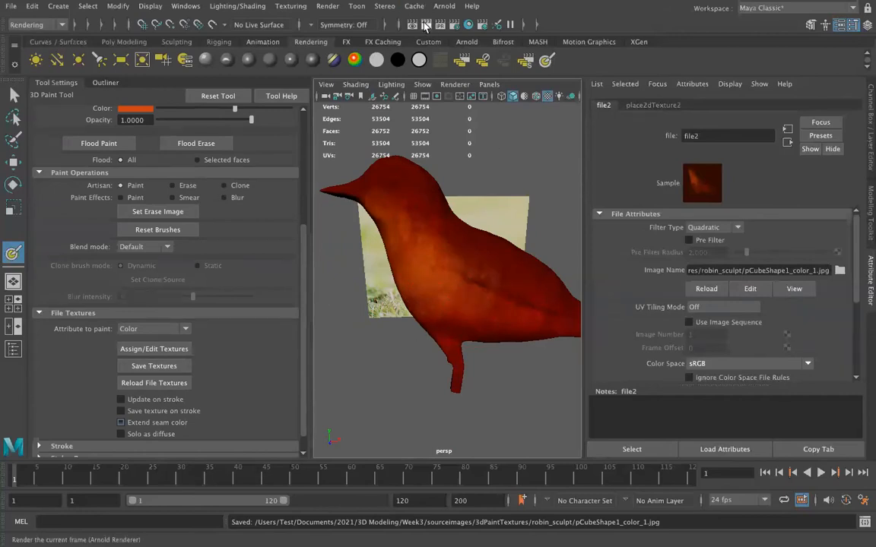
Switch to the Modeling toolset, open the UV Editor and examine the painted texture beneath the bird's UV layout.
{"action": "left_click", "coordinate": [61, 25]}
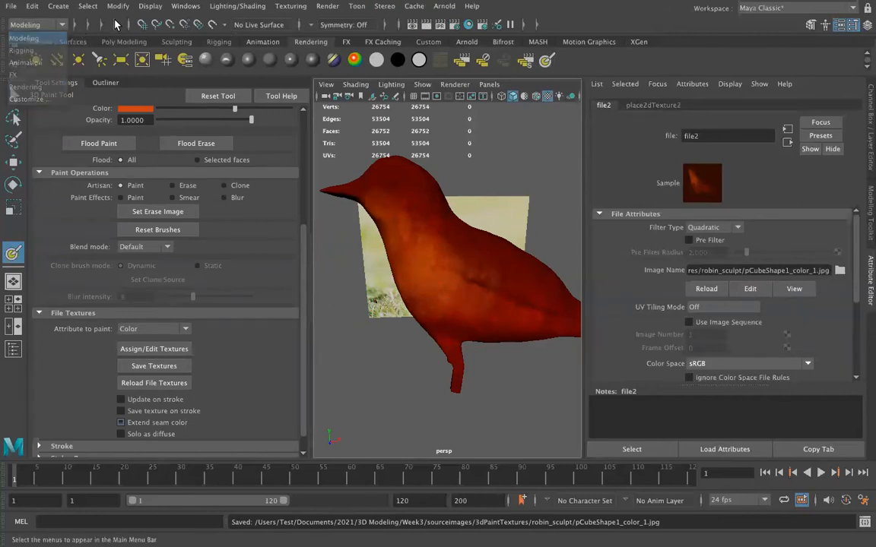
{"action": "left_click", "coordinate": [27, 35]}
{"action": "left_click", "coordinate": [480, 7]}
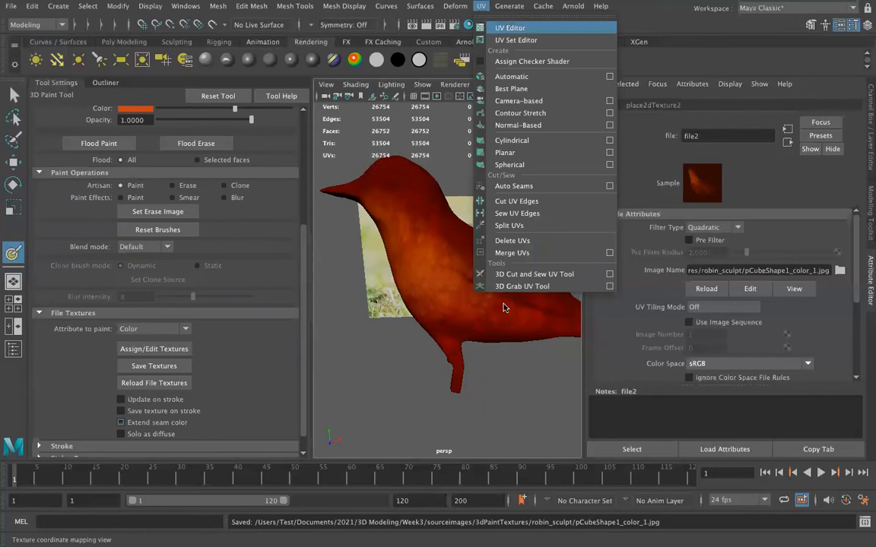
{"action": "left_click_drag", "start_coordinate": [192, 83], "coordinate": [71, 79]}
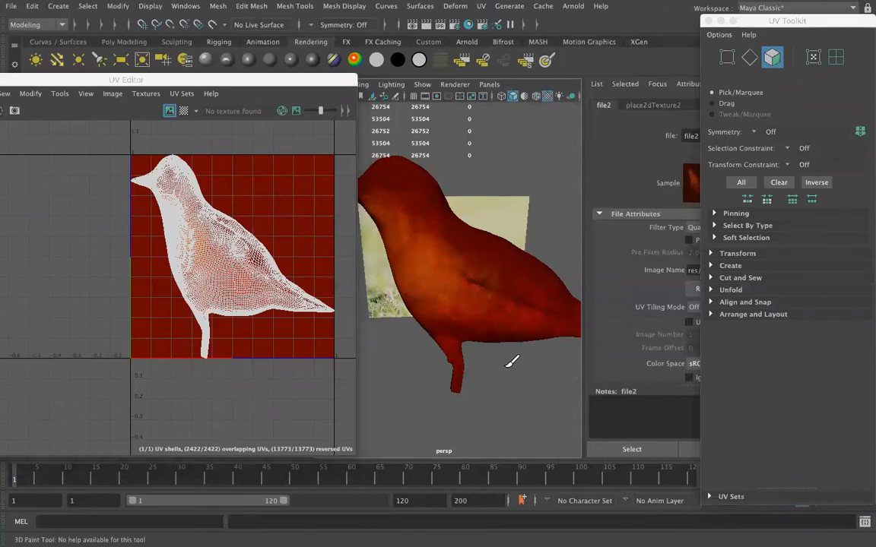
{"action": "left_click_drag", "start_coordinate": [126, 80], "coordinate": [149, 80]}
{"action": "scroll", "coordinate": [234, 277], "scroll_direction": "up", "scroll_amount": 5}
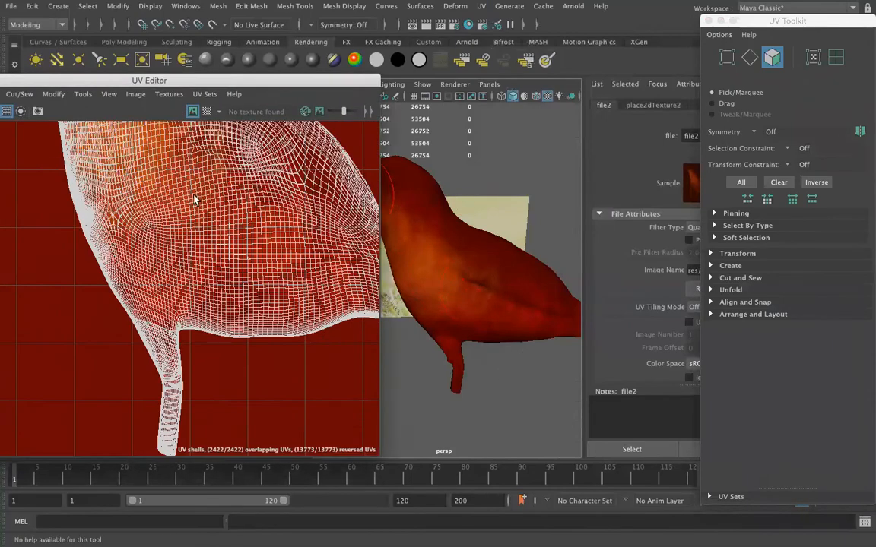
{"action": "scroll", "coordinate": [160, 184], "scroll_direction": "up", "scroll_amount": 10}
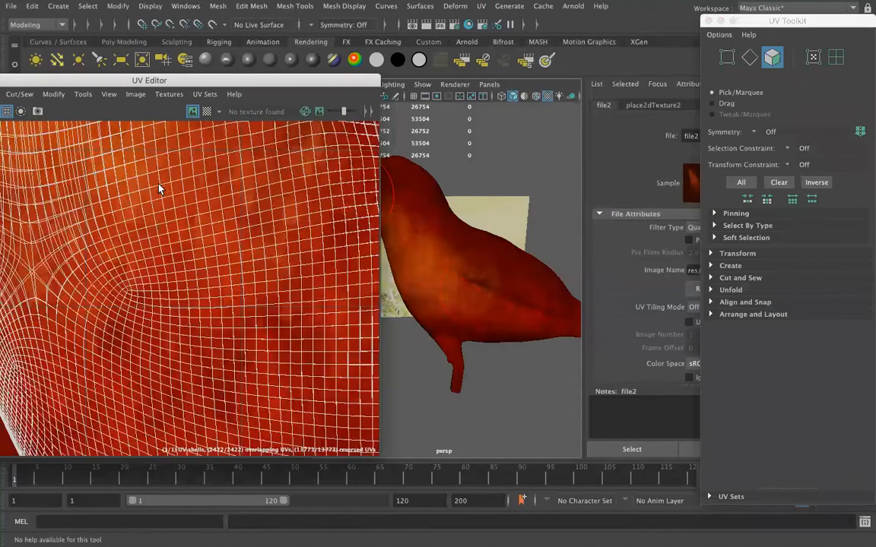
{"action": "scroll", "coordinate": [200, 258], "scroll_direction": "down", "scroll_amount": 10}
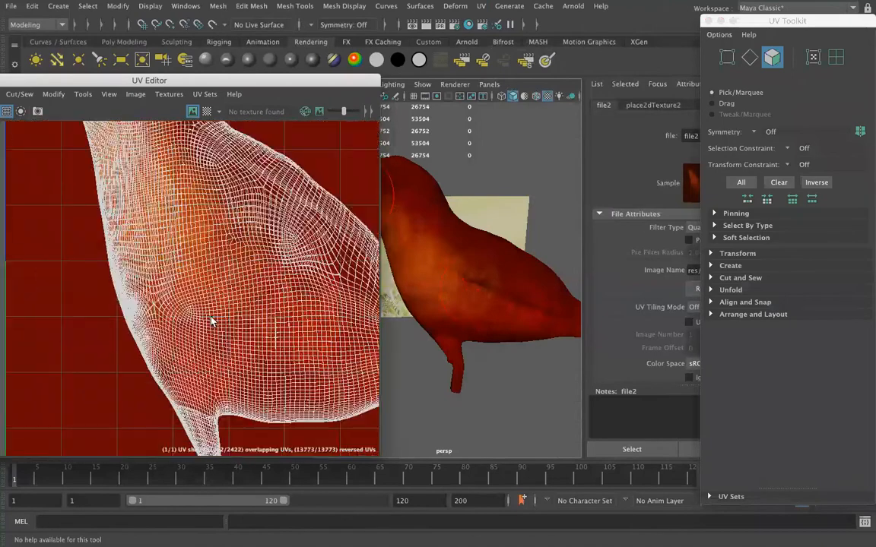
Switch to Finder and preview the saved texture pCubeShape1_color_1.jpg in the robin_sculpt folder.
{"action": "left_click", "coordinate": [47, 526]}
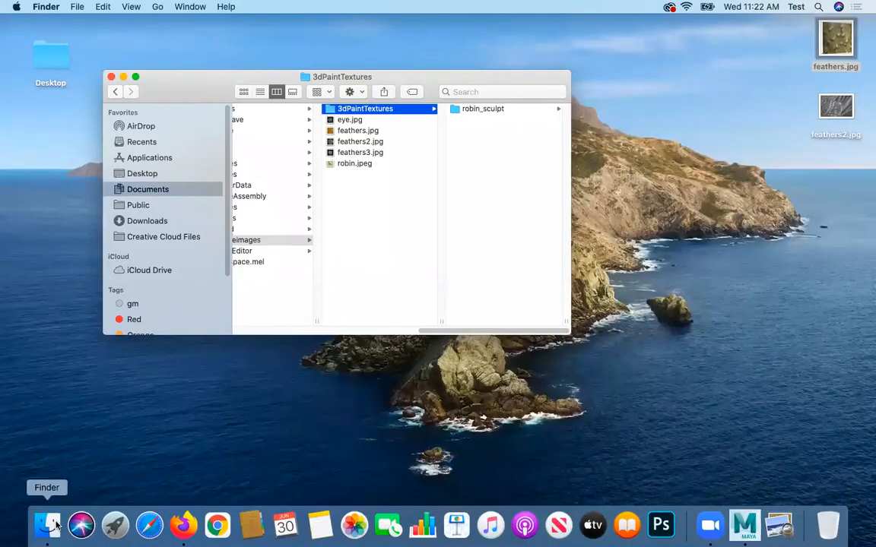
{"action": "left_click", "coordinate": [499, 111]}
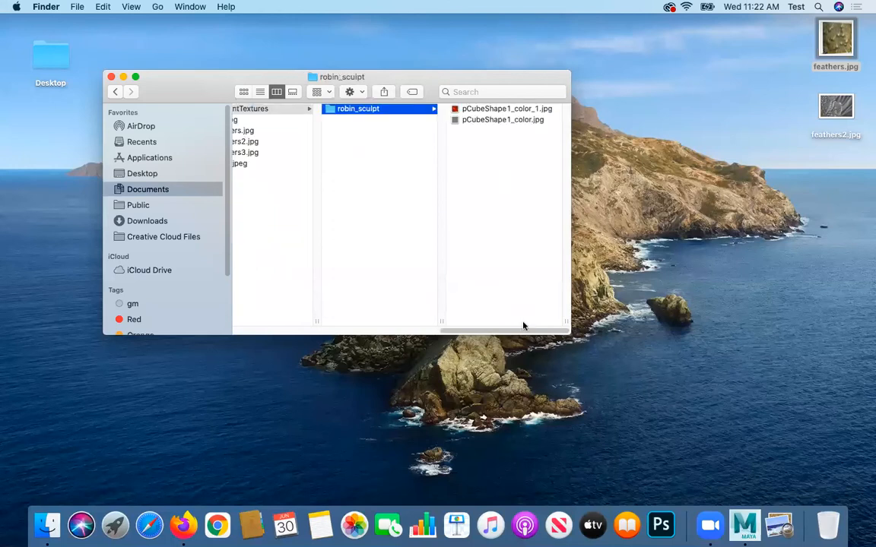
{"action": "left_click", "coordinate": [507, 110]}
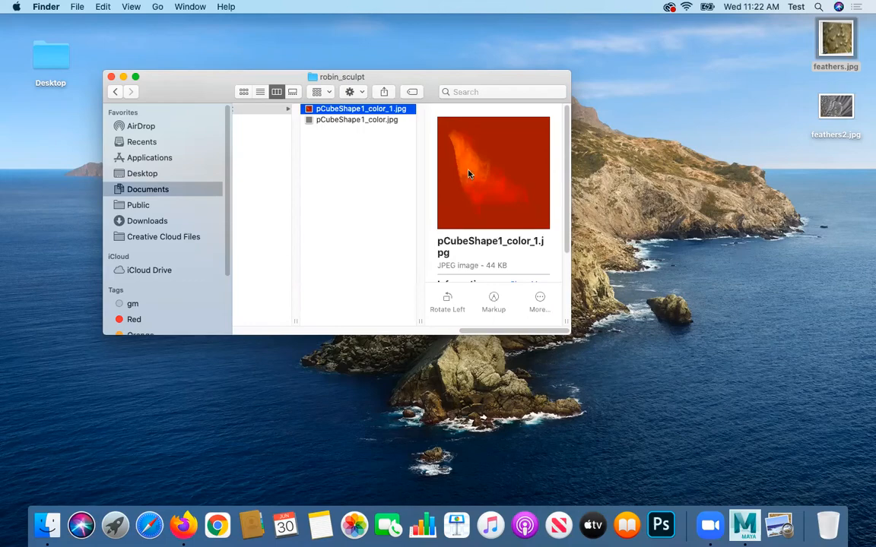
Switch back to Maya and close the UV Editor.
{"action": "left_click", "coordinate": [744, 524]}
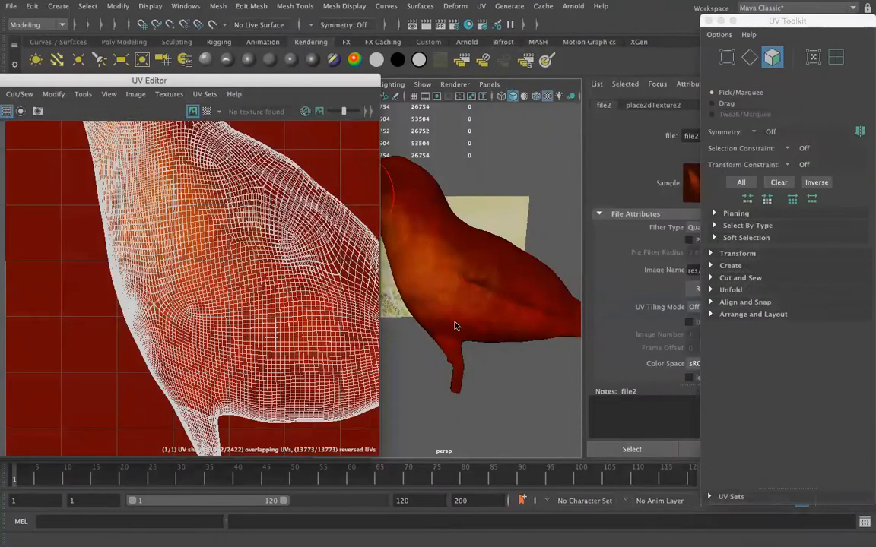
{"action": "left_click_drag", "start_coordinate": [37, 81], "coordinate": [159, 89]}
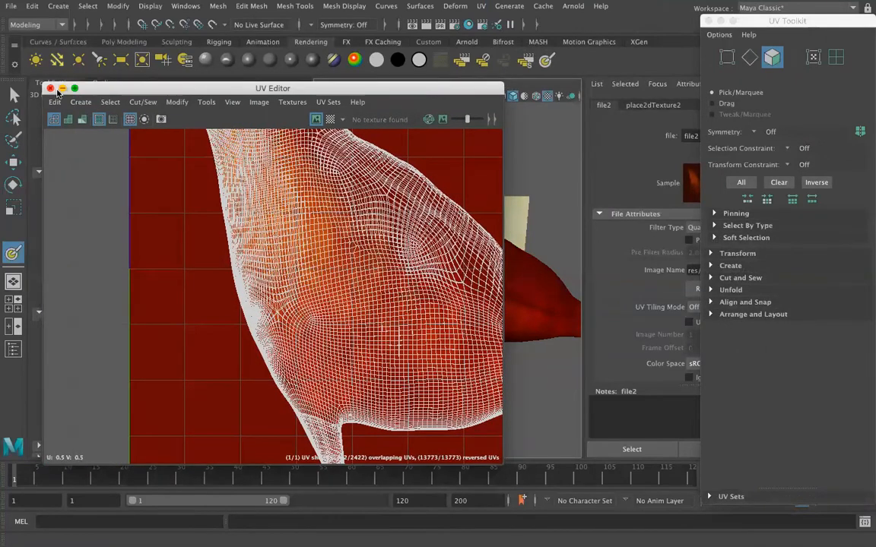
{"action": "left_click", "coordinate": [50, 88]}
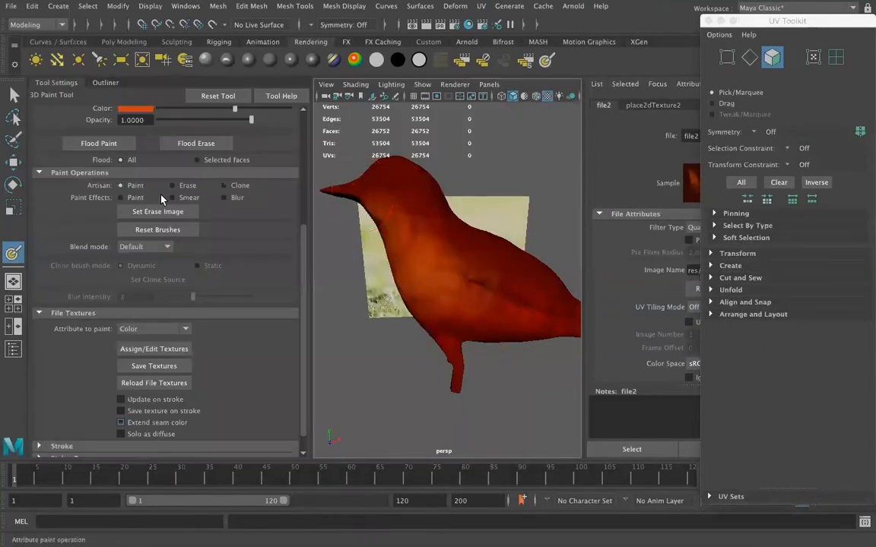
Choose the solid round brush profile, reduce its upper radius to 0.1964 and set the paint colour to grey.
{"action": "scroll", "coordinate": [160, 196], "scroll_direction": "up", "scroll_amount": 8}
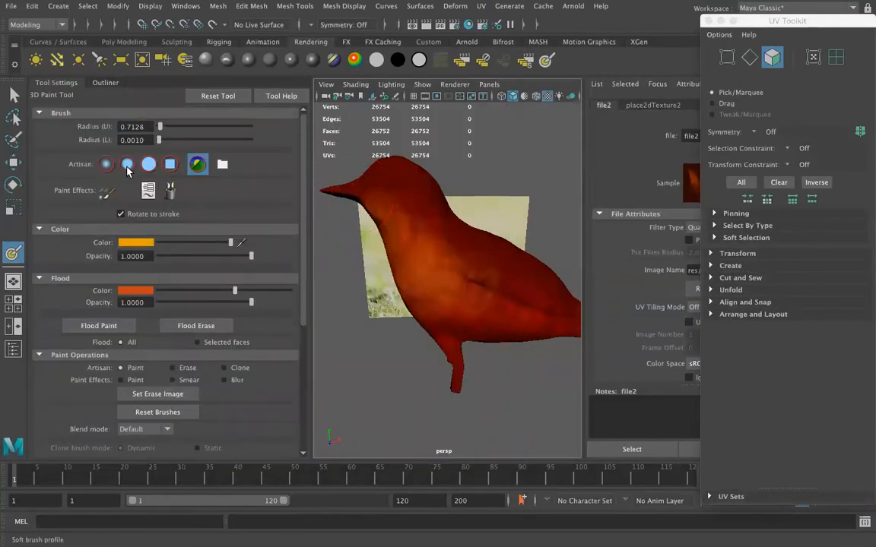
{"action": "left_click", "coordinate": [149, 167]}
{"action": "mouse_move", "coordinate": [469, 294]}
{"action": "left_mouse_down", "text": "alt"}
{"action": "mouse_move", "coordinate": [445, 299]}
{"action": "mouse_move", "coordinate": [466, 290]}
{"action": "left_mouse_up", "text": "alt"}
{"action": "key", "text": "b"}
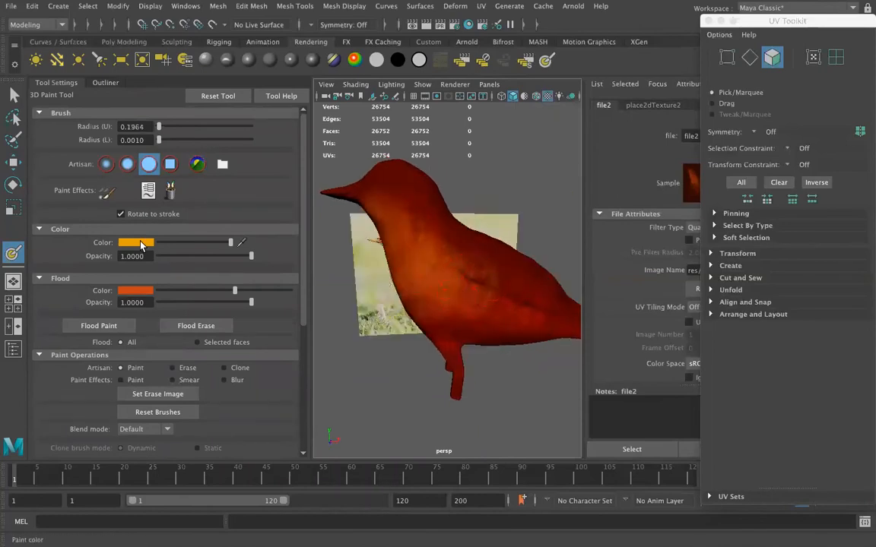
{"action": "left_click", "coordinate": [141, 244]}
{"action": "left_click", "coordinate": [86, 295]}
{"action": "left_click", "coordinate": [147, 310]}
Paint a solid grey wing patch along the bird's side, from the shoulder back towards the tail.
{"action": "middle_click_drag", "start_coordinate": [480, 247], "coordinate": [429, 265], "text": "alt"}
{"action": "mouse_move", "coordinate": [429, 265]}
{"action": "left_mouse_down", "text": "alt"}
{"action": "mouse_move", "coordinate": [421, 295]}
{"action": "mouse_move", "coordinate": [422, 268]}
{"action": "mouse_move", "coordinate": [423, 280]}
{"action": "mouse_move", "coordinate": [517, 319]}
{"action": "left_mouse_up", "text": "alt"}
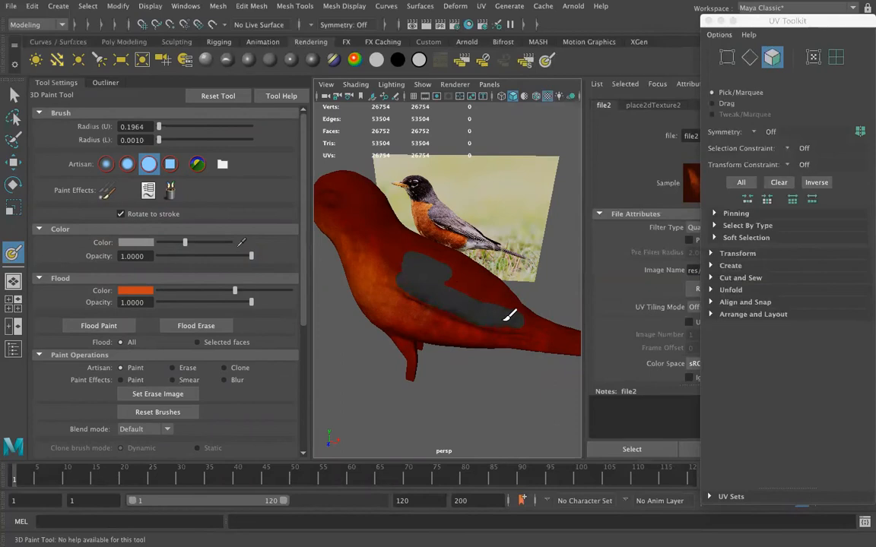
{"action": "mouse_move", "coordinate": [486, 319]}
{"action": "left_mouse_down", "text": "alt"}
{"action": "mouse_move", "coordinate": [333, 317]}
{"action": "mouse_move", "coordinate": [235, 265]}
{"action": "mouse_move", "coordinate": [490, 313]}
{"action": "left_mouse_up", "text": "alt"}
{"action": "mouse_move", "coordinate": [447, 270]}
{"action": "left_mouse_down"}
{"action": "mouse_move", "coordinate": [439, 273]}
{"action": "mouse_move", "coordinate": [503, 304]}
{"action": "left_mouse_up"}
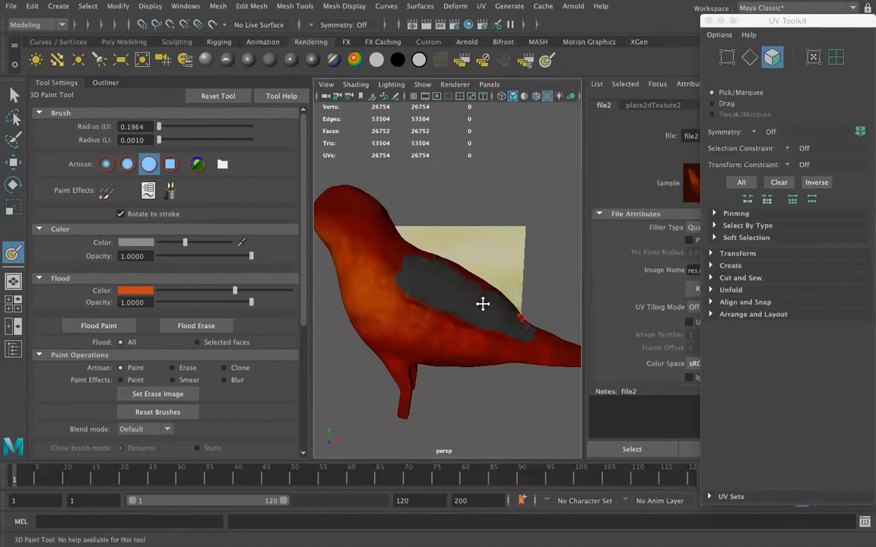
Choose the Gaussian brush profile, enlarge its upper radius to 0.4301 and paint the bird's tail grey.
{"action": "middle_click_drag", "start_coordinate": [483, 305], "coordinate": [395, 305], "text": "alt"}
{"action": "left_click_drag", "start_coordinate": [398, 335], "coordinate": [401, 329], "text": "alt"}
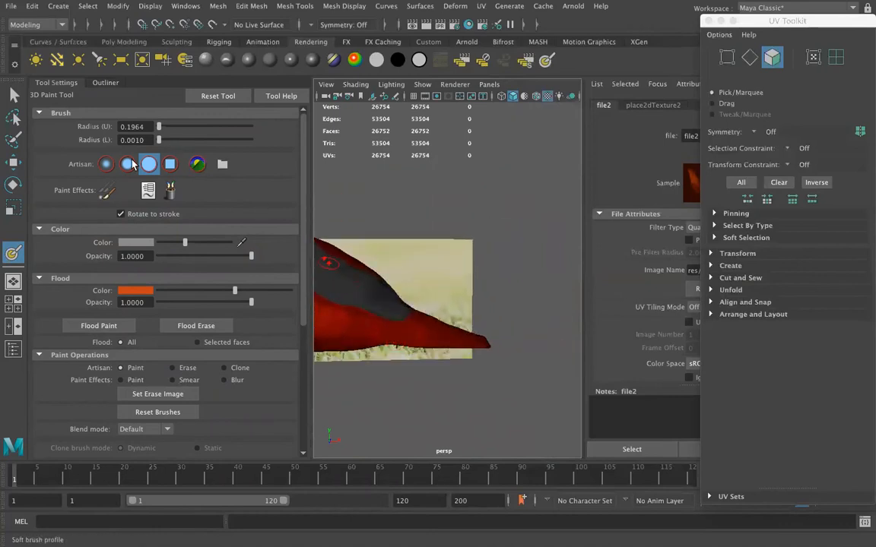
{"action": "left_click", "coordinate": [106, 164]}
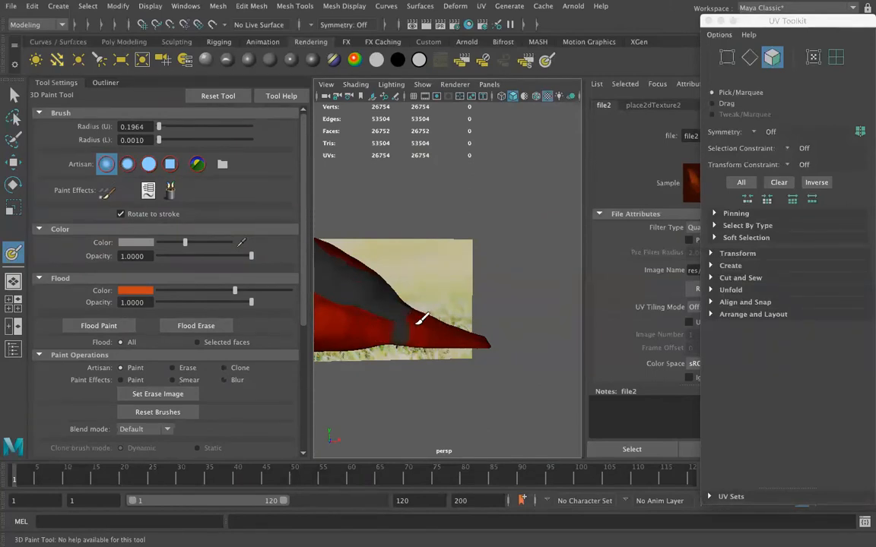
{"action": "left_click_drag", "start_coordinate": [431, 303], "coordinate": [449, 349]}
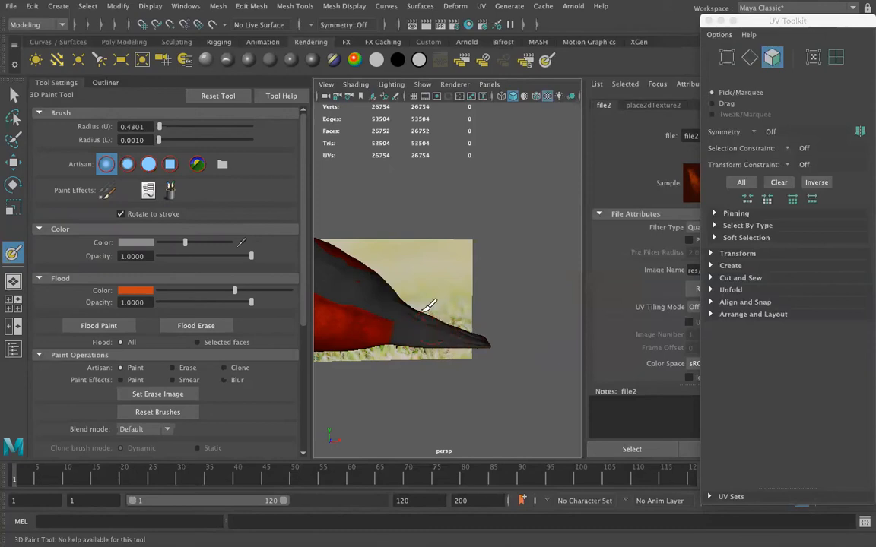
Paint the remaining red area between the wing patch and the ridge of the back grey.
{"action": "left_click_drag", "start_coordinate": [431, 317], "coordinate": [475, 254], "text": "alt"}
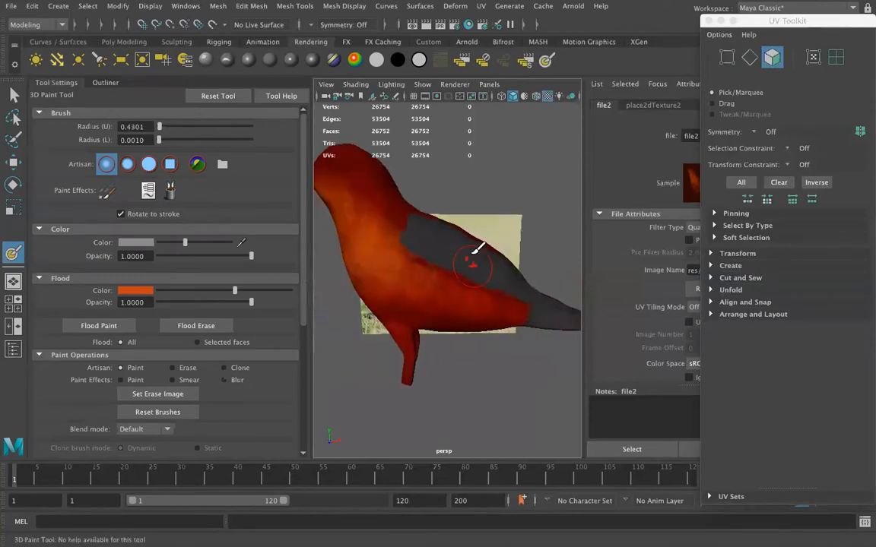
{"action": "left_click_drag", "start_coordinate": [445, 227], "coordinate": [426, 203], "text": "alt"}
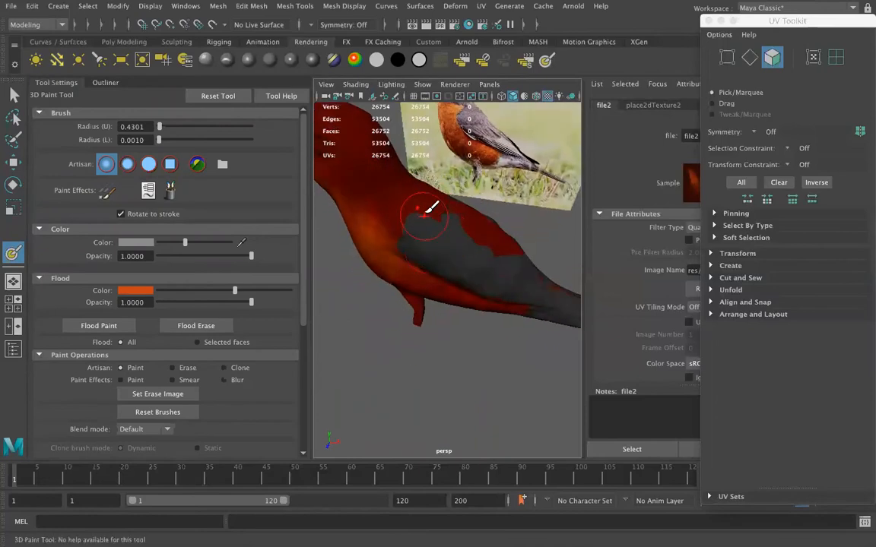
{"action": "mouse_move", "coordinate": [473, 219]}
{"action": "left_mouse_down"}
{"action": "mouse_move", "coordinate": [512, 239]}
{"action": "mouse_move", "coordinate": [470, 209]}
{"action": "left_mouse_up"}
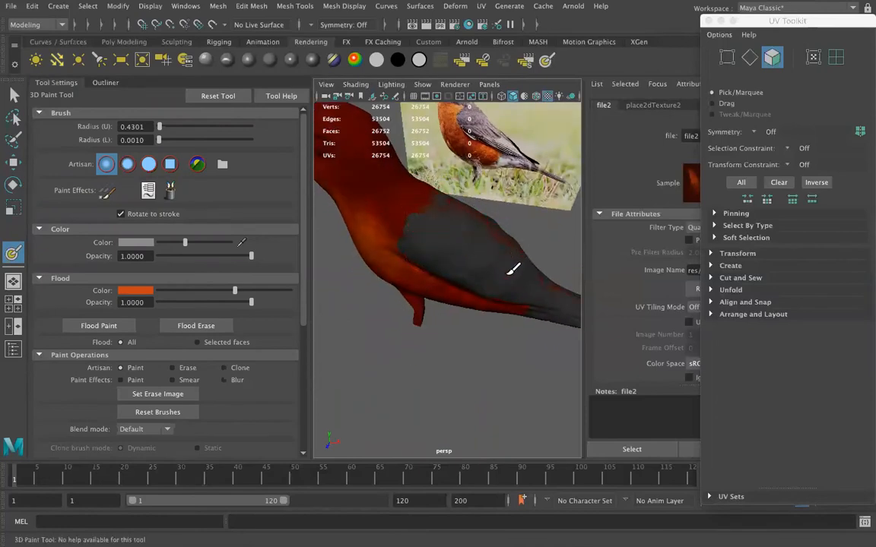
Paint grey strokes along the middle of the back, up the nape and onto the back of the head.
{"action": "mouse_move", "coordinate": [566, 283]}
{"action": "left_mouse_down", "text": "alt"}
{"action": "mouse_move", "coordinate": [488, 249]}
{"action": "mouse_move", "coordinate": [372, 260]}
{"action": "mouse_move", "coordinate": [449, 243]}
{"action": "mouse_move", "coordinate": [463, 281]}
{"action": "mouse_move", "coordinate": [494, 301]}
{"action": "mouse_move", "coordinate": [442, 219]}
{"action": "mouse_move", "coordinate": [520, 167]}
{"action": "mouse_move", "coordinate": [483, 195]}
{"action": "mouse_move", "coordinate": [475, 158]}
{"action": "mouse_move", "coordinate": [454, 289]}
{"action": "mouse_move", "coordinate": [504, 176]}
{"action": "left_mouse_up", "text": "alt"}
{"action": "mouse_move", "coordinate": [507, 220]}
{"action": "left_mouse_down", "text": "alt"}
{"action": "mouse_move", "coordinate": [483, 300]}
{"action": "mouse_move", "coordinate": [505, 290]}
{"action": "mouse_move", "coordinate": [482, 267]}
{"action": "left_mouse_up", "text": "alt"}
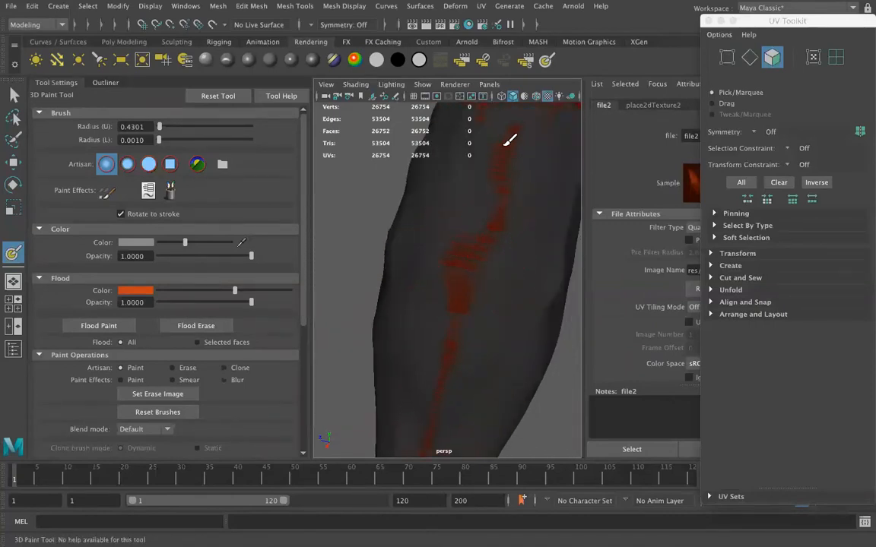
{"action": "middle_click_drag", "start_coordinate": [494, 232], "coordinate": [446, 431], "text": "alt"}
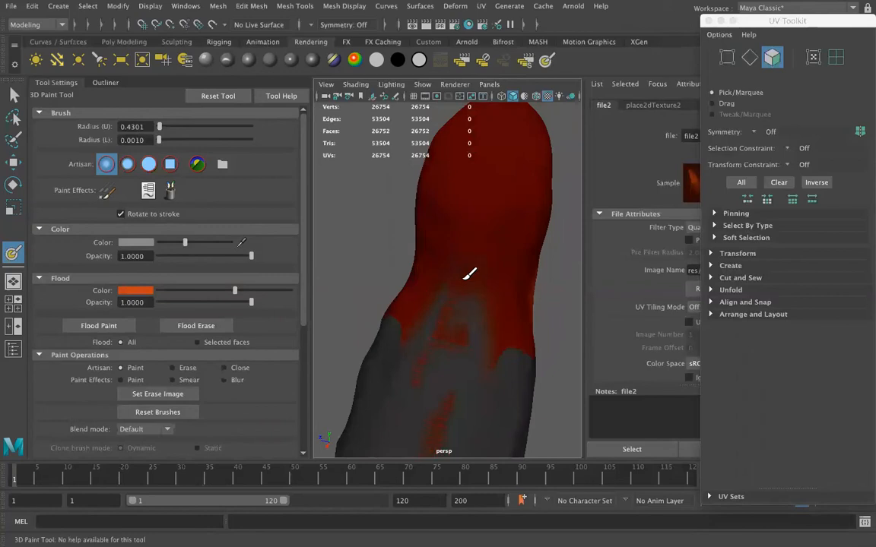
{"action": "mouse_move", "coordinate": [449, 354]}
{"action": "left_mouse_down"}
{"action": "mouse_move", "coordinate": [493, 239]}
{"action": "mouse_move", "coordinate": [495, 167]}
{"action": "left_mouse_up"}
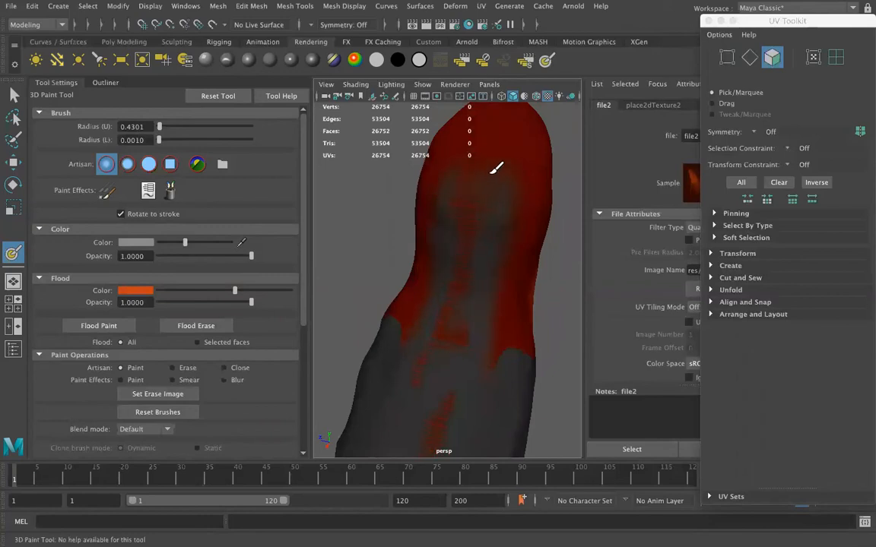
With the solid brush profile at an upper radius of 0.2099, paint the bird's head, nape and throat grey, leaving the beak red.
{"action": "left_click", "coordinate": [152, 162]}
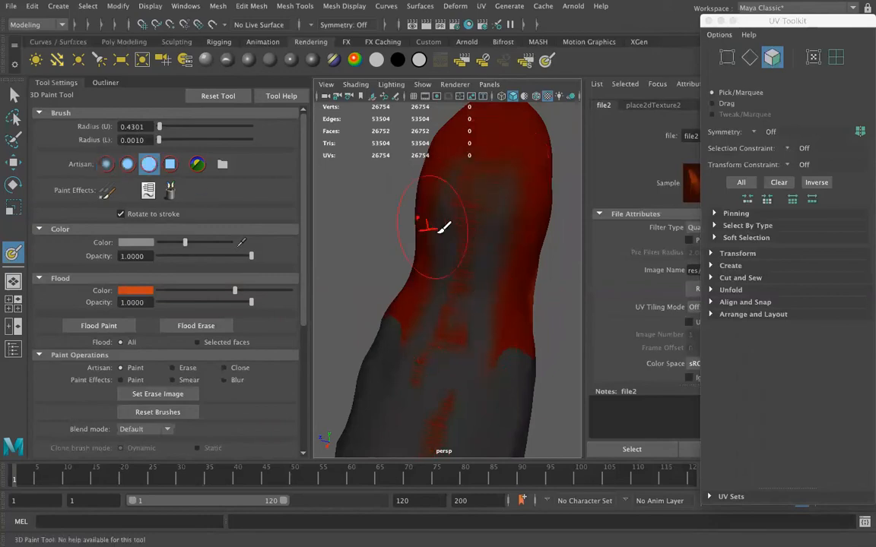
{"action": "key", "text": "b"}
{"action": "left_click_drag", "start_coordinate": [470, 260], "coordinate": [428, 258]}
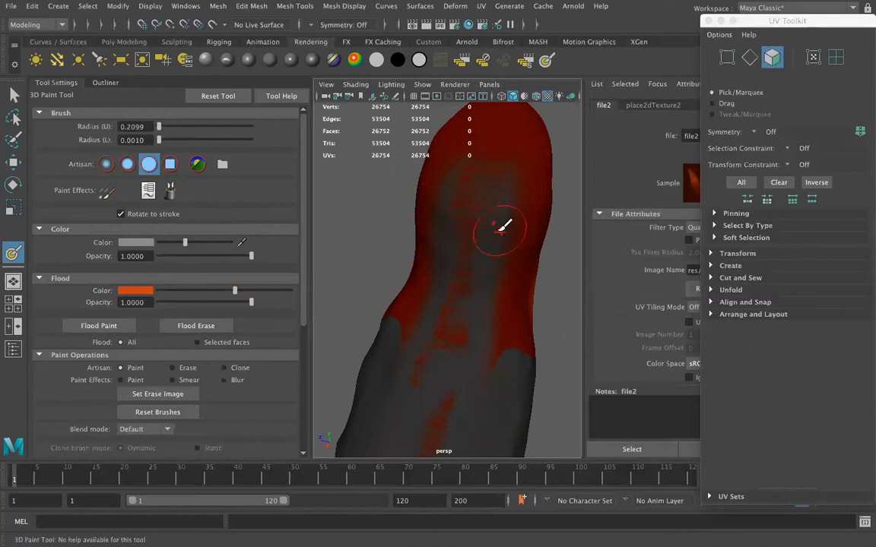
{"action": "mouse_move", "coordinate": [498, 343]}
{"action": "left_mouse_down", "text": "alt"}
{"action": "mouse_move", "coordinate": [396, 335]}
{"action": "mouse_move", "coordinate": [365, 306]}
{"action": "mouse_move", "coordinate": [526, 303]}
{"action": "mouse_move", "coordinate": [616, 261]}
{"action": "mouse_move", "coordinate": [612, 271]}
{"action": "mouse_move", "coordinate": [483, 276]}
{"action": "mouse_move", "coordinate": [459, 248]}
{"action": "mouse_move", "coordinate": [476, 254]}
{"action": "mouse_move", "coordinate": [503, 342]}
{"action": "left_mouse_up", "text": "alt"}
{"action": "scroll", "coordinate": [414, 257], "scroll_direction": "down", "scroll_amount": 10}
{"action": "scroll", "coordinate": [479, 279], "scroll_direction": "up", "scroll_amount": 5}
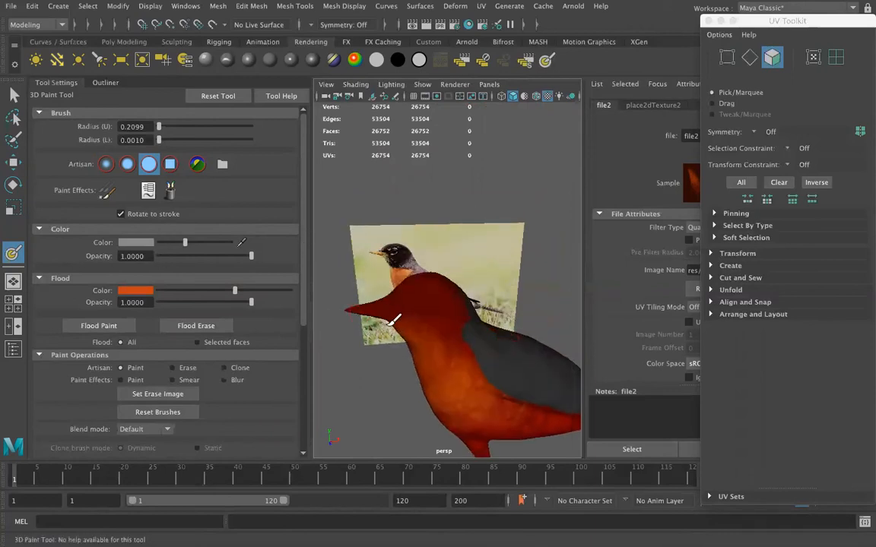
{"action": "left_click_drag", "start_coordinate": [409, 327], "coordinate": [413, 330]}
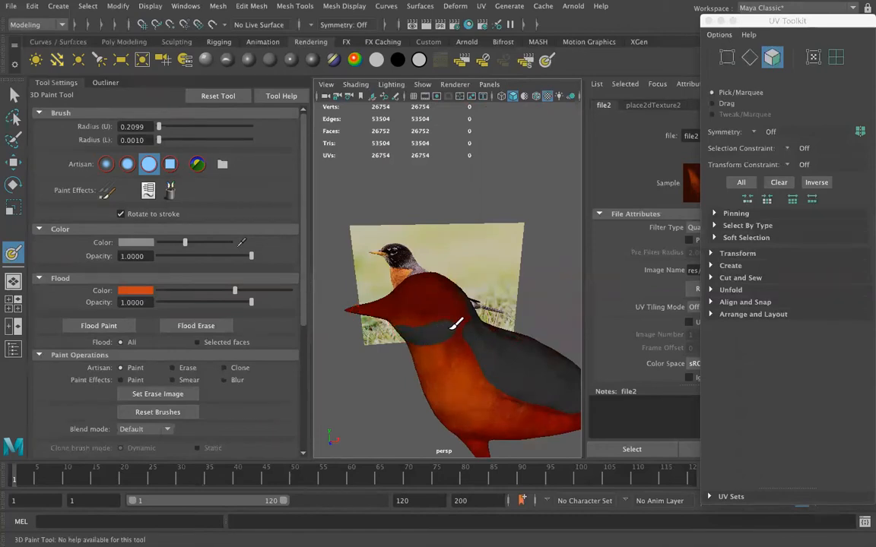
{"action": "mouse_move", "coordinate": [467, 322]}
{"action": "left_mouse_down"}
{"action": "mouse_move", "coordinate": [416, 295]}
{"action": "mouse_move", "coordinate": [411, 312]}
{"action": "mouse_move", "coordinate": [414, 270]}
{"action": "mouse_move", "coordinate": [367, 254]}
{"action": "mouse_move", "coordinate": [406, 326]}
{"action": "mouse_move", "coordinate": [417, 288]}
{"action": "left_mouse_up"}
{"action": "mouse_move", "coordinate": [494, 318]}
{"action": "left_mouse_down", "text": "alt"}
{"action": "mouse_move", "coordinate": [283, 292]}
{"action": "mouse_move", "coordinate": [488, 327]}
{"action": "mouse_move", "coordinate": [525, 243]}
{"action": "mouse_move", "coordinate": [551, 227]}
{"action": "mouse_move", "coordinate": [524, 231]}
{"action": "mouse_move", "coordinate": [545, 275]}
{"action": "mouse_move", "coordinate": [516, 270]}
{"action": "mouse_move", "coordinate": [482, 237]}
{"action": "mouse_move", "coordinate": [556, 232]}
{"action": "mouse_move", "coordinate": [548, 236]}
{"action": "left_mouse_up", "text": "alt"}
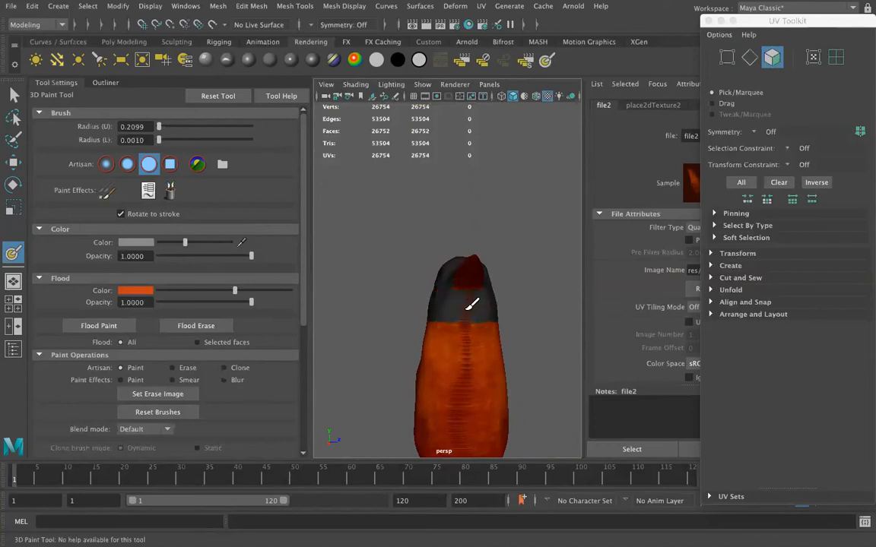
{"action": "left_click_drag", "start_coordinate": [508, 287], "coordinate": [449, 297], "text": "alt"}
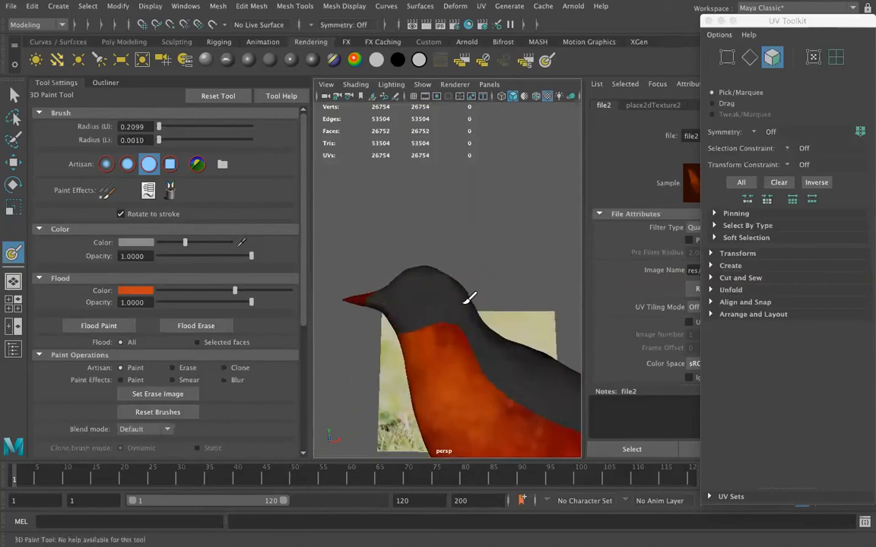
Load feathers3.jpg from the project's sourceimages folder as the brush shape.
{"action": "left_click_drag", "start_coordinate": [572, 265], "coordinate": [446, 231], "text": "alt"}
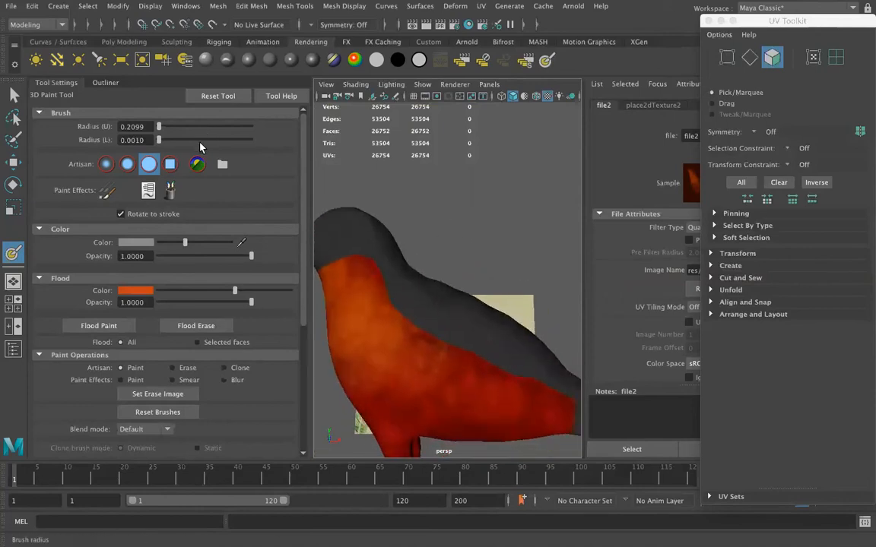
{"action": "left_click", "coordinate": [222, 164]}
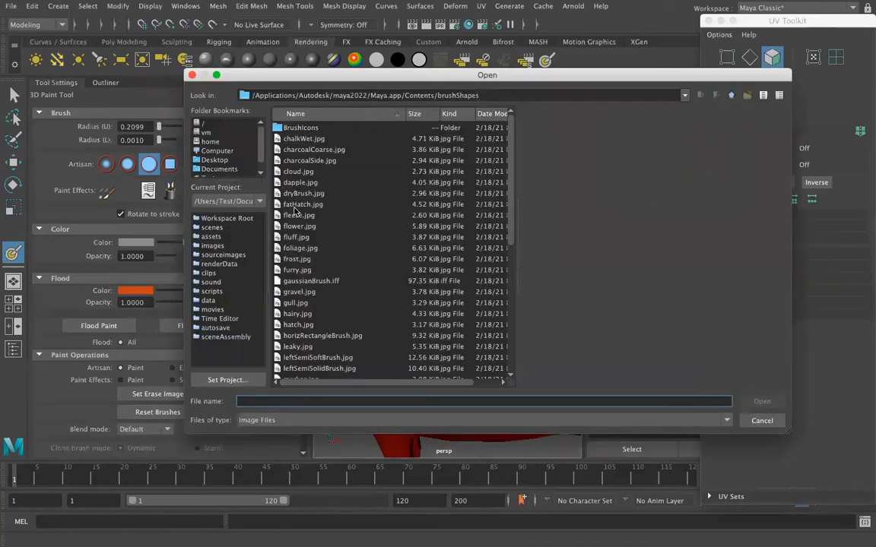
{"action": "left_click", "coordinate": [212, 282]}
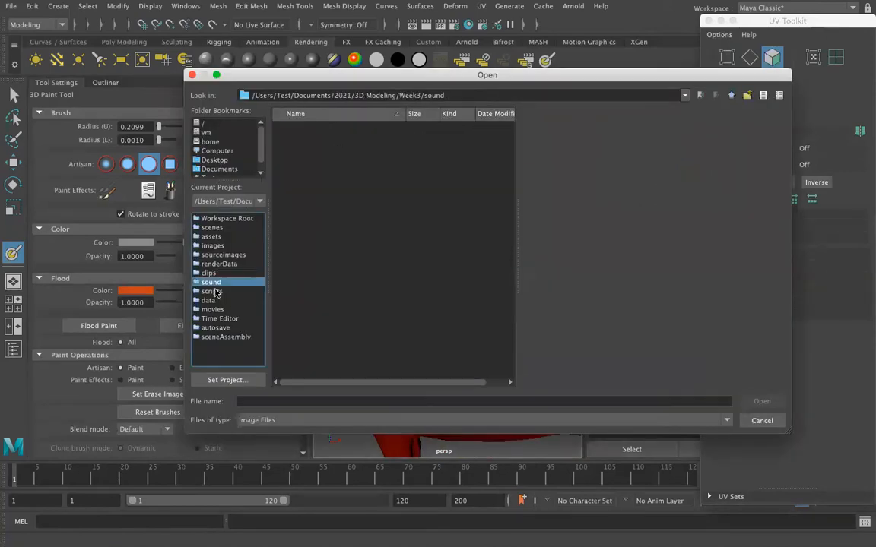
{"action": "left_click", "coordinate": [212, 255]}
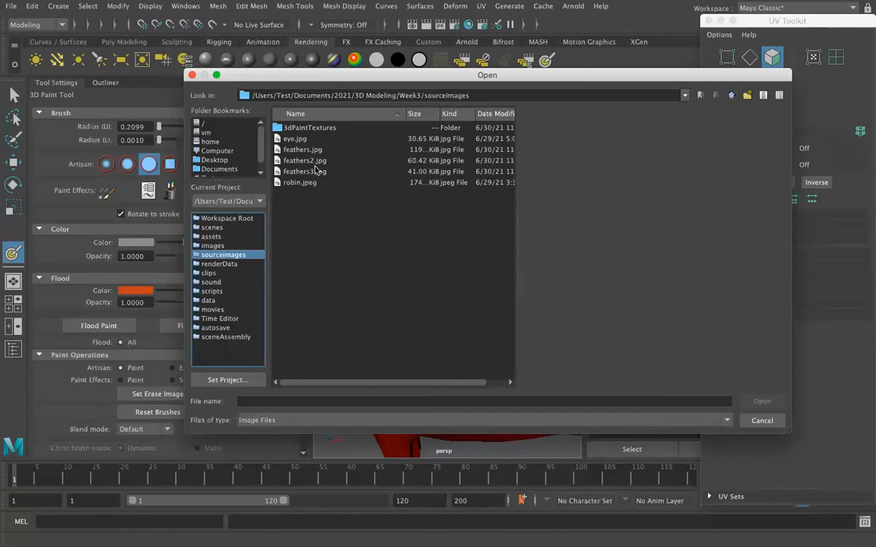
{"action": "left_click", "coordinate": [311, 171]}
{"action": "left_click", "coordinate": [761, 400]}
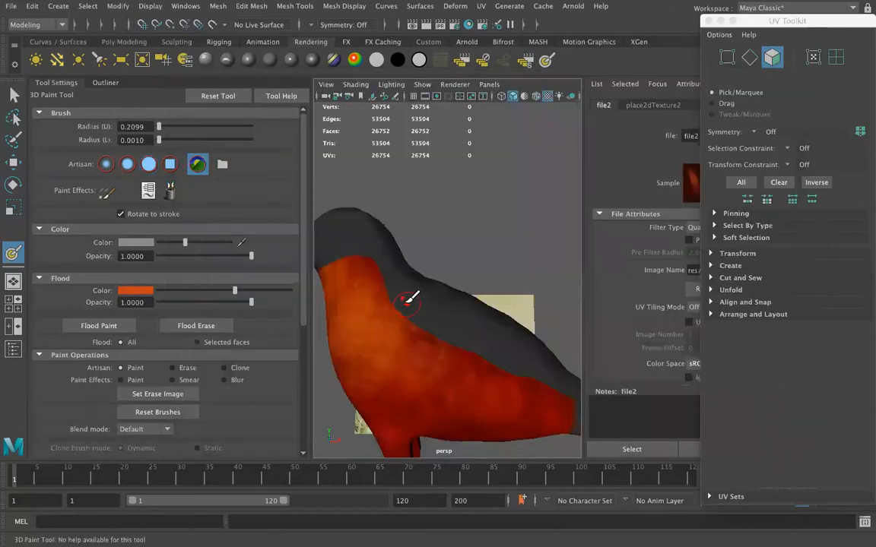
Enlarge the feather brush's upper radius to 0.5116 and set the paint colour to white.
{"action": "left_click_drag", "start_coordinate": [457, 296], "coordinate": [454, 296]}
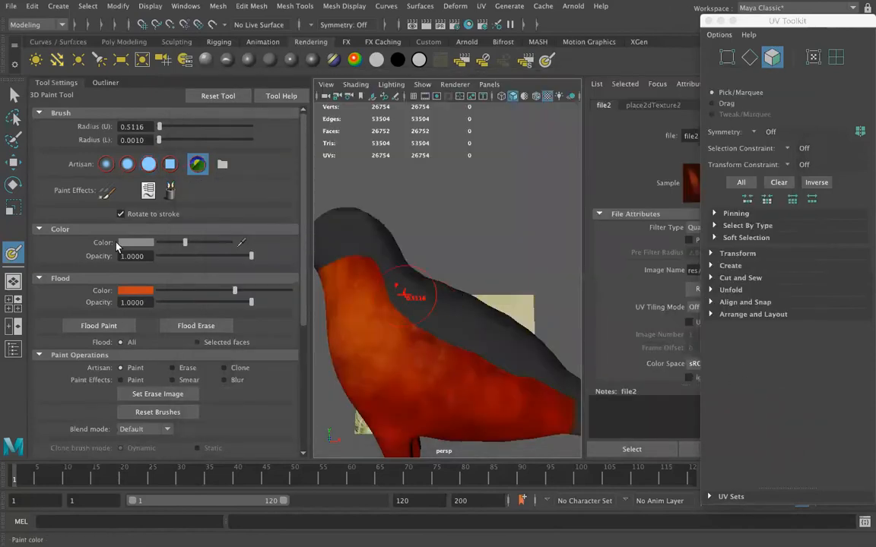
{"action": "left_click", "coordinate": [132, 243]}
{"action": "left_click", "coordinate": [88, 226]}
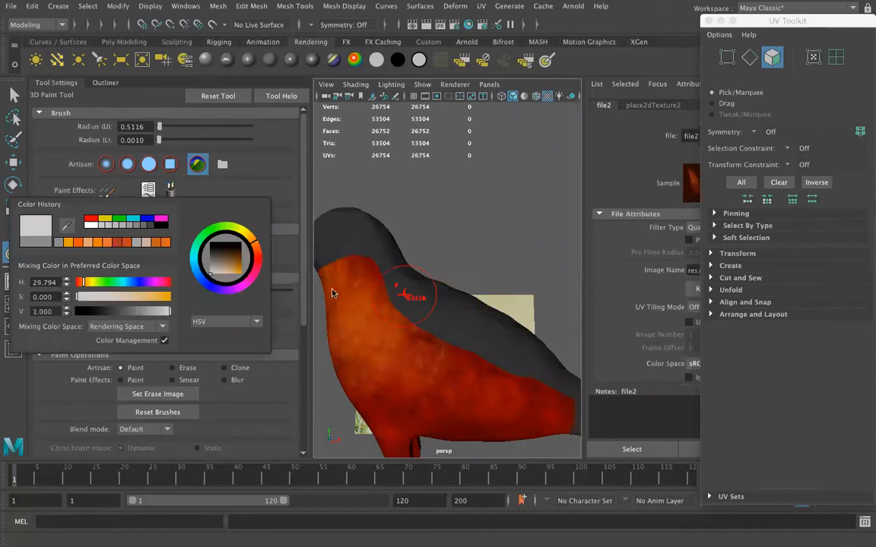
Paint white feather texture strokes over the grey wing along the bird's side.
{"action": "left_click_drag", "start_coordinate": [469, 327], "coordinate": [459, 374], "text": "alt"}
{"action": "mouse_move", "coordinate": [438, 339]}
{"action": "left_mouse_down"}
{"action": "mouse_move", "coordinate": [494, 336]}
{"action": "mouse_move", "coordinate": [461, 338]}
{"action": "mouse_move", "coordinate": [493, 361]}
{"action": "left_mouse_up"}
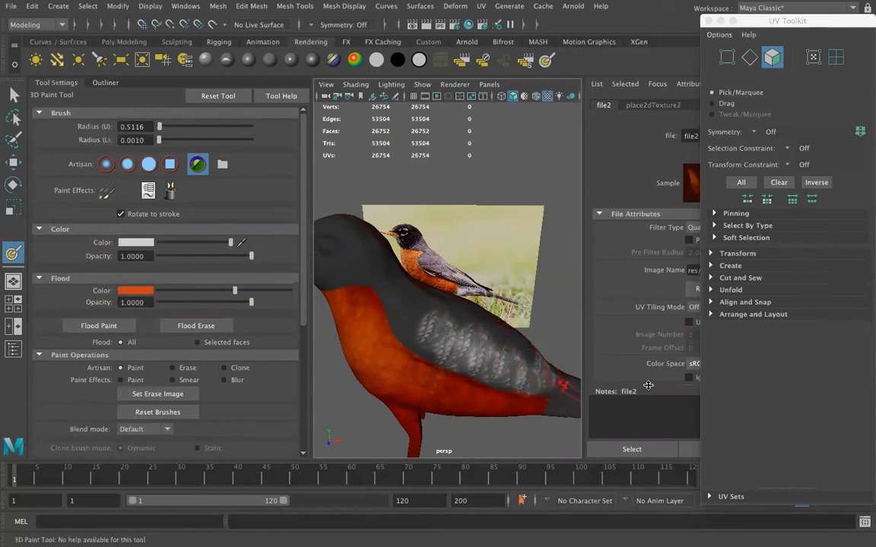
{"action": "key", "text": "ctrl+z"}
{"action": "mouse_move", "coordinate": [537, 354]}
{"action": "left_mouse_down"}
{"action": "mouse_move", "coordinate": [430, 308]}
{"action": "mouse_move", "coordinate": [437, 331]}
{"action": "left_mouse_up"}
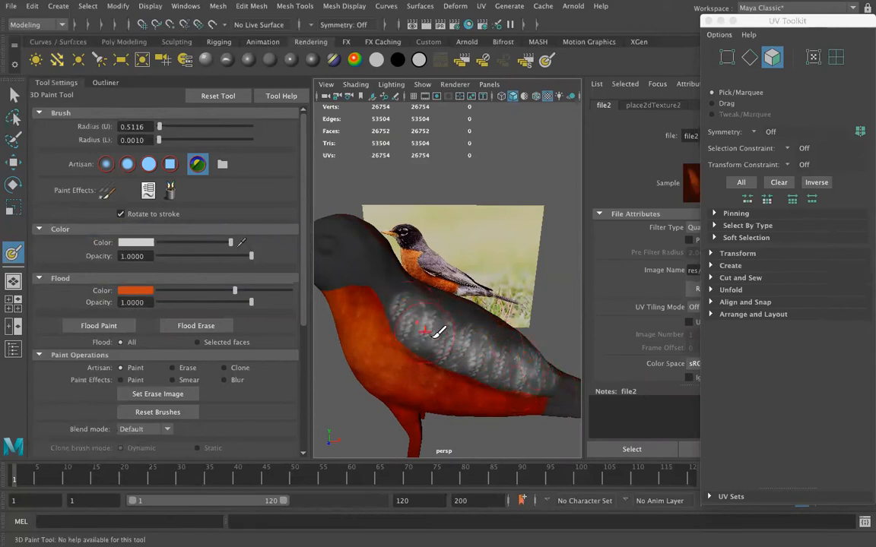
Extend the white feather strokes over the upper back and forward onto the shoulder and neck.
{"action": "scroll", "coordinate": [285, 306], "scroll_direction": "down", "scroll_amount": 5}
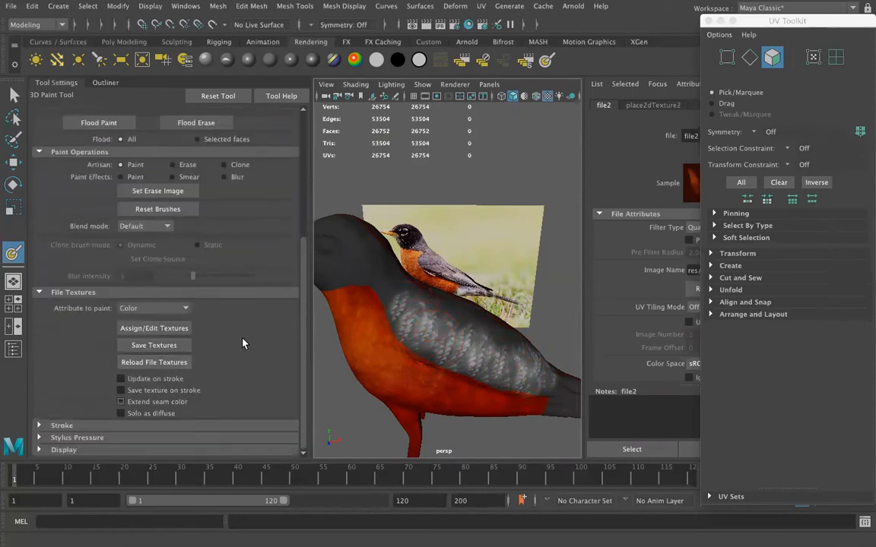
{"action": "scroll", "coordinate": [189, 348], "scroll_direction": "up", "scroll_amount": 5}
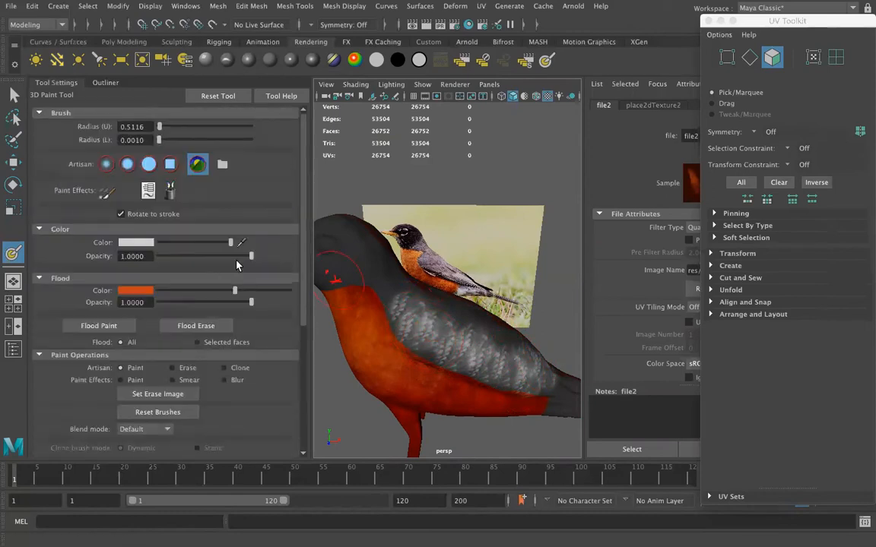
{"action": "left_click_drag", "start_coordinate": [457, 305], "coordinate": [521, 332]}
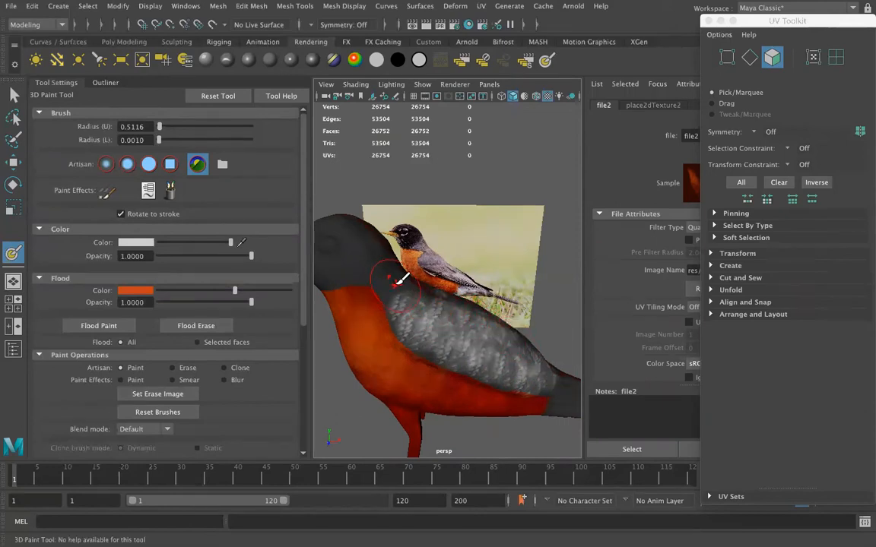
{"action": "mouse_move", "coordinate": [389, 282]}
{"action": "left_mouse_down"}
{"action": "mouse_move", "coordinate": [357, 259]}
{"action": "mouse_move", "coordinate": [380, 262]}
{"action": "mouse_move", "coordinate": [393, 319]}
{"action": "left_mouse_up"}
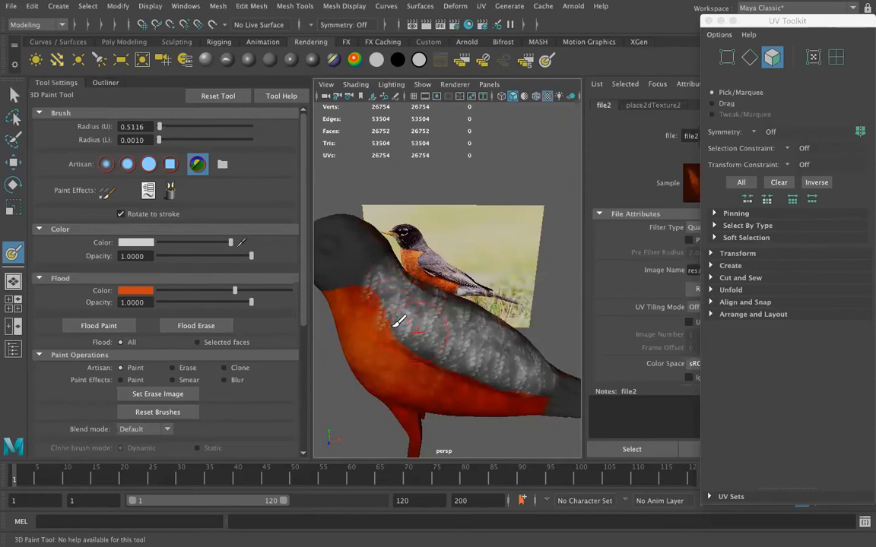
Undo the most recent feather paint strokes on the wing.
{"action": "left_click_drag", "start_coordinate": [472, 347], "coordinate": [495, 327], "text": "alt"}
{"action": "key", "text": "super+z"}
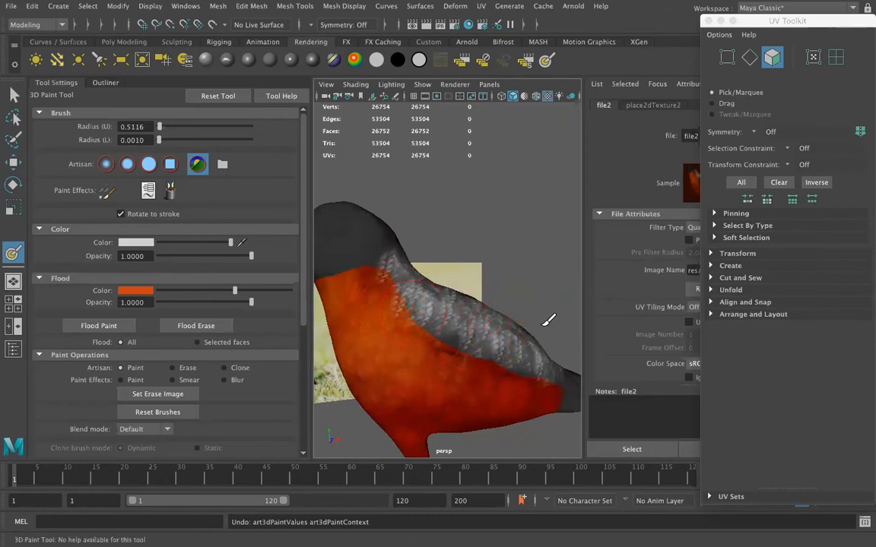
{"action": "key", "text": "super+z"}
{"action": "key", "text": "super+z"}
{"action": "key", "text": "super+z"}
{"action": "key", "text": "super+z"}
{"action": "key", "text": "super+z"}
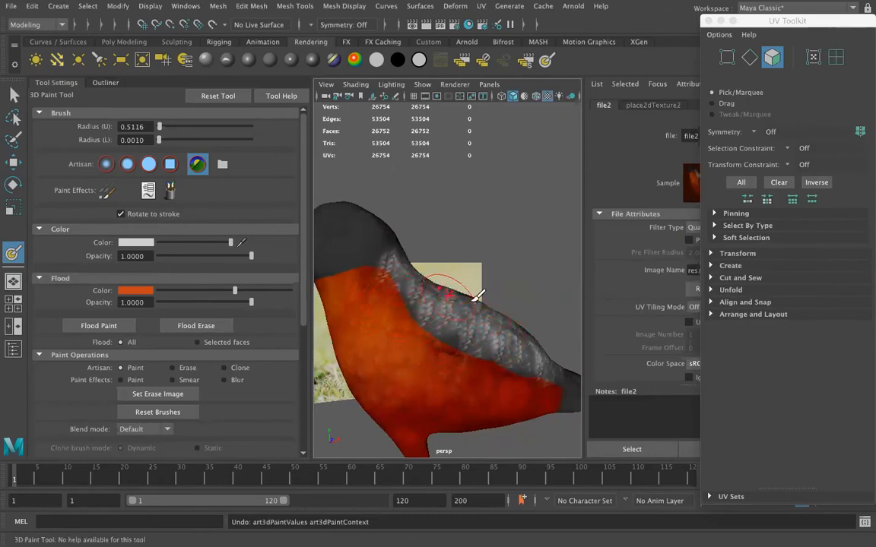
Paint white feather strokes across the back and along the top and side of the tail.
{"action": "left_click_drag", "start_coordinate": [461, 283], "coordinate": [401, 250], "text": "alt"}
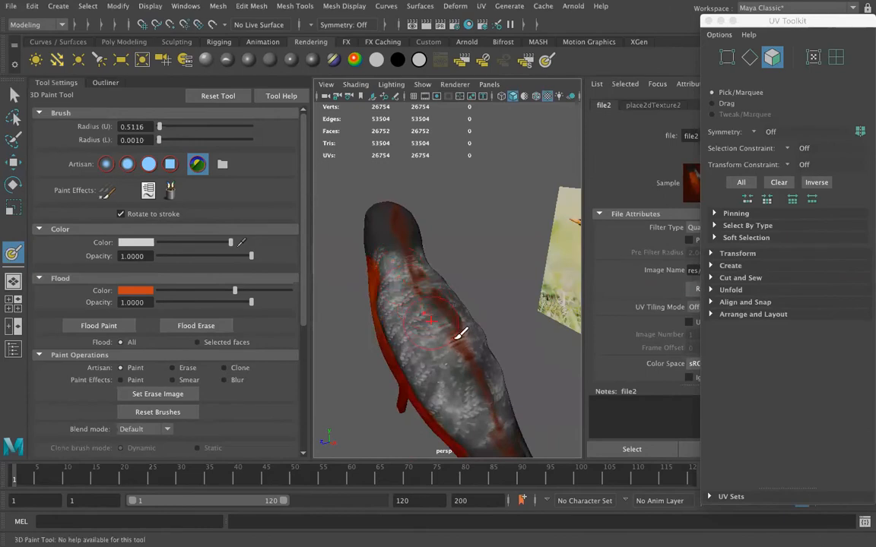
{"action": "mouse_move", "coordinate": [426, 335]}
{"action": "left_mouse_down", "text": "alt"}
{"action": "mouse_move", "coordinate": [445, 285]}
{"action": "mouse_move", "coordinate": [448, 313]}
{"action": "left_mouse_up", "text": "alt"}
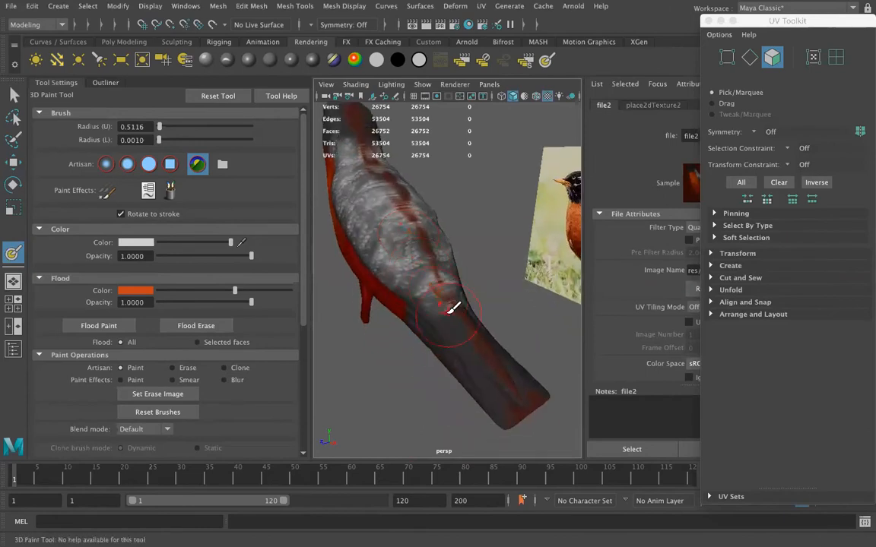
{"action": "mouse_move", "coordinate": [482, 340]}
{"action": "left_mouse_down"}
{"action": "mouse_move", "coordinate": [509, 364]}
{"action": "mouse_move", "coordinate": [529, 338]}
{"action": "left_mouse_up"}
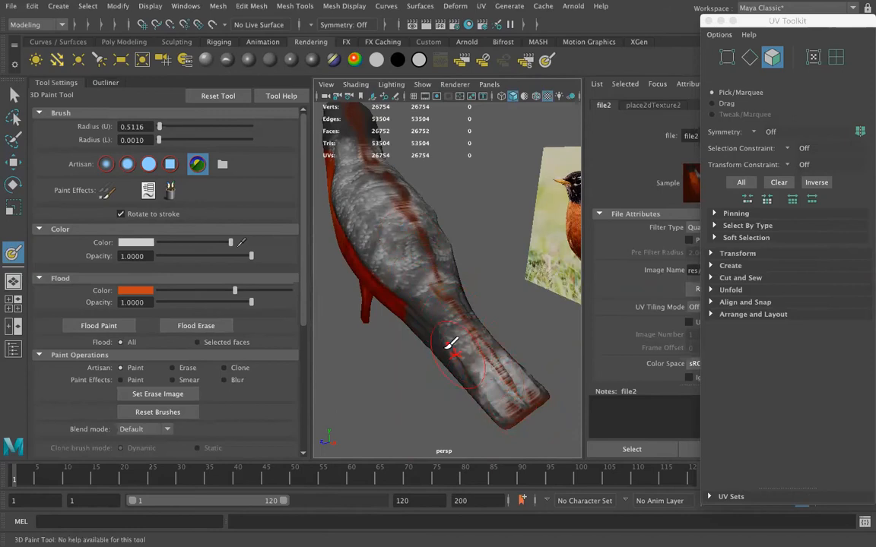
{"action": "left_click_drag", "start_coordinate": [421, 361], "coordinate": [430, 281], "text": "alt"}
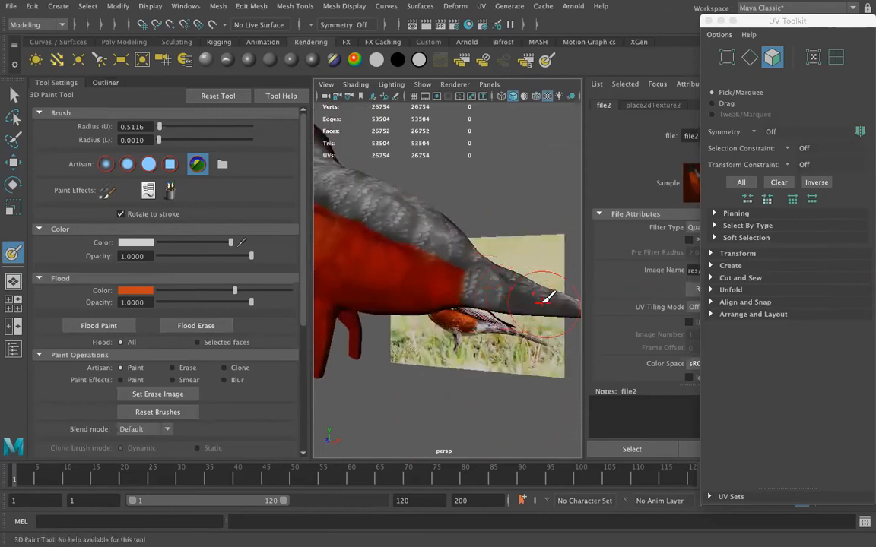
{"action": "left_click_drag", "start_coordinate": [528, 298], "coordinate": [544, 312], "text": "alt"}
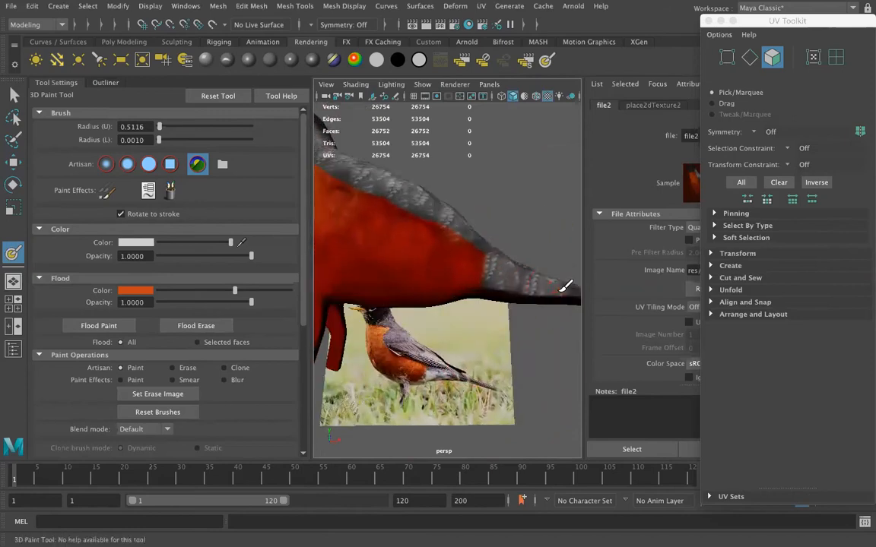
Paint the bird's head black all around with the feather brush, covering the grey down to the neck.
{"action": "mouse_move", "coordinate": [456, 266]}
{"action": "left_mouse_down", "text": "alt"}
{"action": "mouse_move", "coordinate": [377, 250]}
{"action": "mouse_move", "coordinate": [384, 299]}
{"action": "mouse_move", "coordinate": [373, 215]}
{"action": "mouse_move", "coordinate": [426, 259]}
{"action": "mouse_move", "coordinate": [400, 260]}
{"action": "mouse_move", "coordinate": [414, 239]}
{"action": "mouse_move", "coordinate": [431, 244]}
{"action": "left_mouse_up", "text": "alt"}
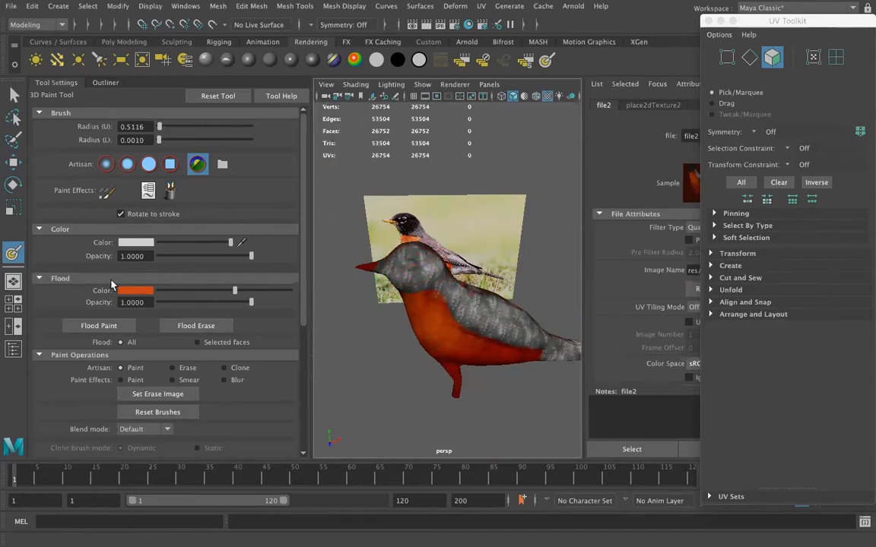
{"action": "left_click", "coordinate": [132, 242]}
{"action": "left_click", "coordinate": [80, 275]}
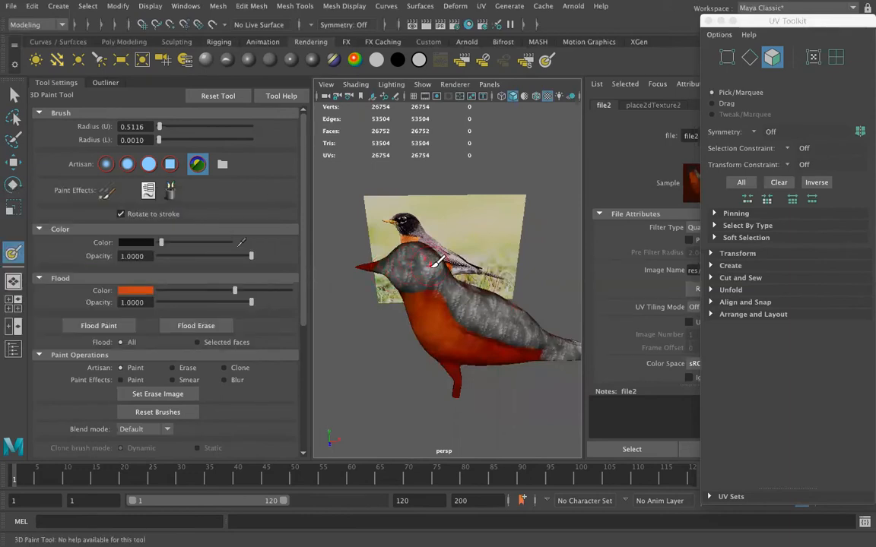
{"action": "scroll", "coordinate": [422, 245], "scroll_direction": "up", "scroll_amount": 3}
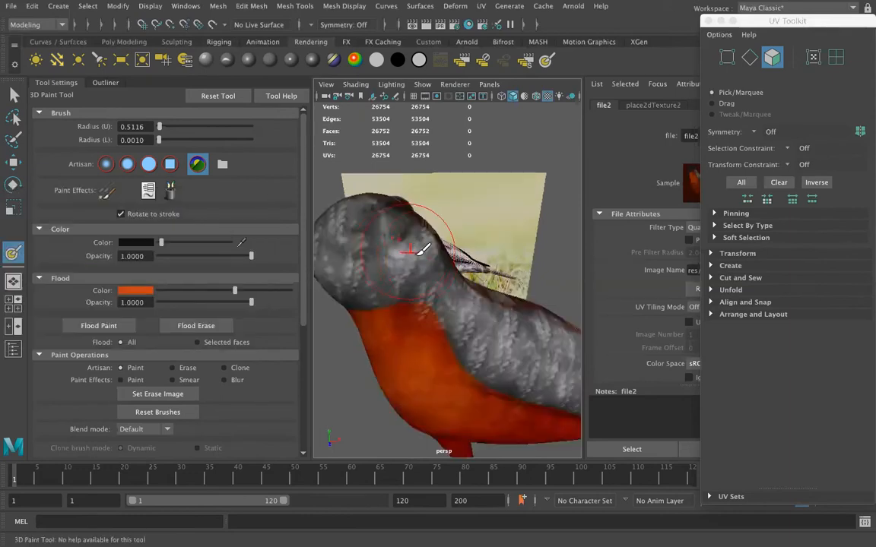
{"action": "mouse_move", "coordinate": [381, 247]}
{"action": "left_mouse_down"}
{"action": "mouse_move", "coordinate": [416, 252]}
{"action": "mouse_move", "coordinate": [387, 224]}
{"action": "mouse_move", "coordinate": [361, 237]}
{"action": "mouse_move", "coordinate": [431, 234]}
{"action": "mouse_move", "coordinate": [387, 240]}
{"action": "mouse_move", "coordinate": [368, 213]}
{"action": "mouse_move", "coordinate": [391, 211]}
{"action": "mouse_move", "coordinate": [375, 200]}
{"action": "mouse_move", "coordinate": [409, 185]}
{"action": "mouse_move", "coordinate": [424, 235]}
{"action": "left_mouse_up"}
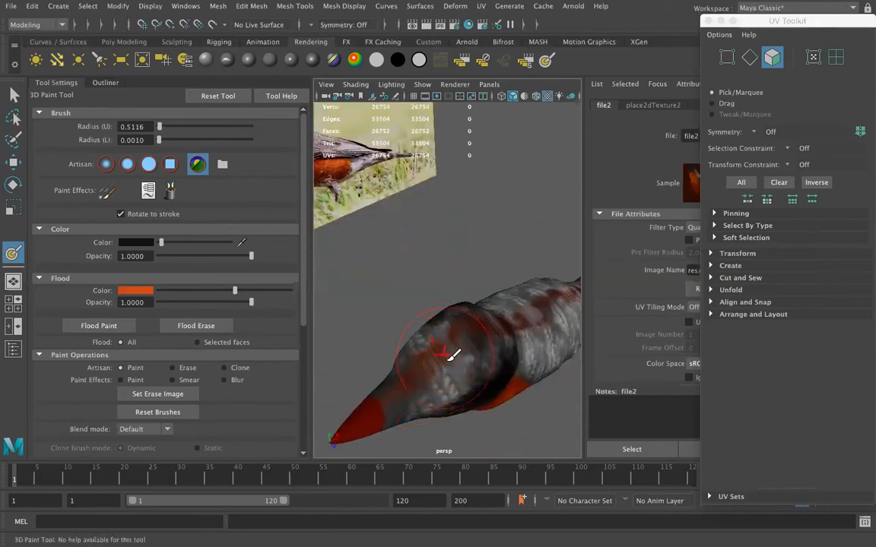
{"action": "mouse_move", "coordinate": [467, 370]}
{"action": "left_mouse_down"}
{"action": "mouse_move", "coordinate": [441, 359]}
{"action": "mouse_move", "coordinate": [434, 403]}
{"action": "mouse_move", "coordinate": [432, 344]}
{"action": "mouse_move", "coordinate": [481, 354]}
{"action": "mouse_move", "coordinate": [512, 327]}
{"action": "mouse_move", "coordinate": [473, 365]}
{"action": "mouse_move", "coordinate": [448, 336]}
{"action": "left_mouse_up"}
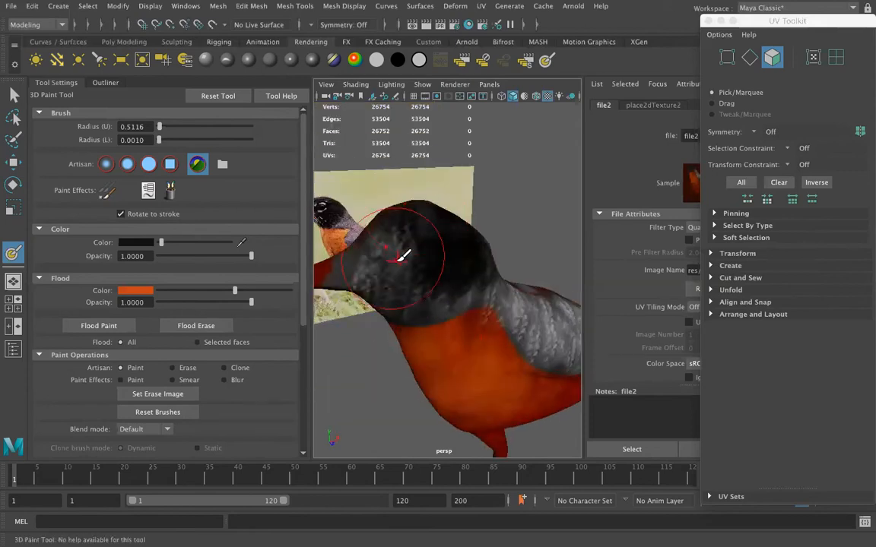
{"action": "mouse_move", "coordinate": [469, 254]}
{"action": "left_mouse_down", "text": "alt"}
{"action": "mouse_move", "coordinate": [417, 235]}
{"action": "mouse_move", "coordinate": [456, 279]}
{"action": "mouse_move", "coordinate": [454, 294]}
{"action": "mouse_move", "coordinate": [437, 259]}
{"action": "left_mouse_up", "text": "alt"}
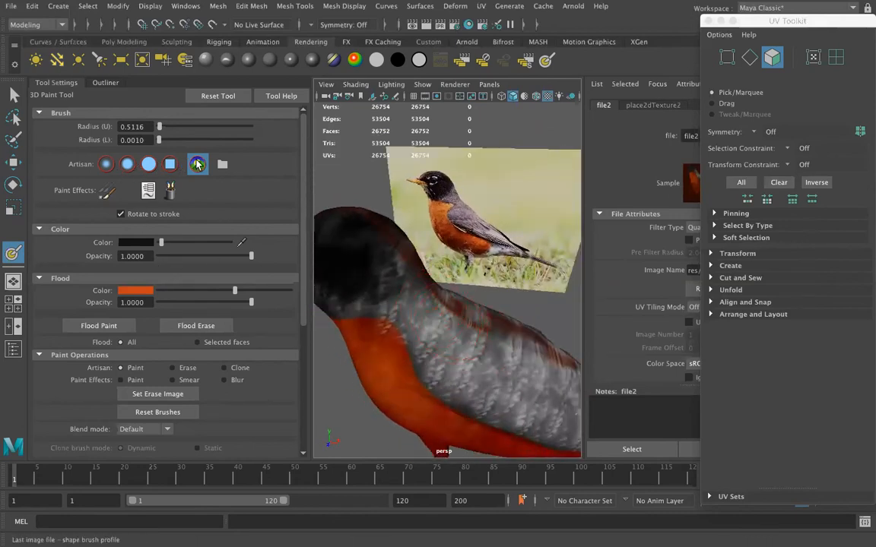
Load feathers2.jpg from the project's sourceimages folder as the paint brush shape.
{"action": "left_click", "coordinate": [197, 164]}
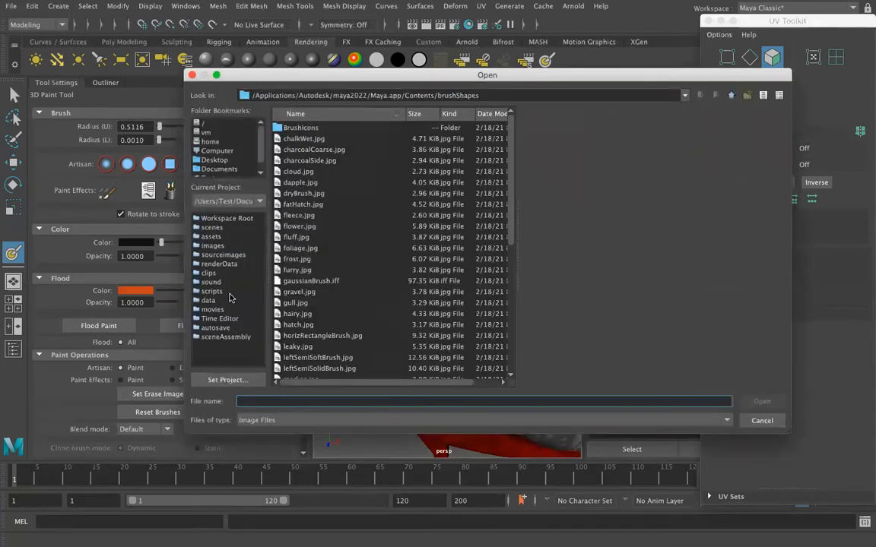
{"action": "left_click", "coordinate": [223, 255]}
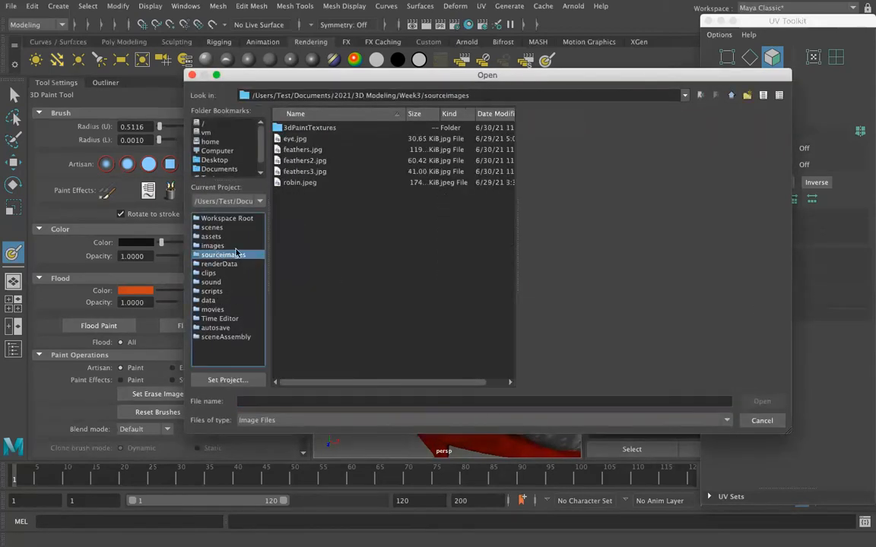
{"action": "left_click", "coordinate": [319, 161]}
{"action": "left_click", "coordinate": [748, 402]}
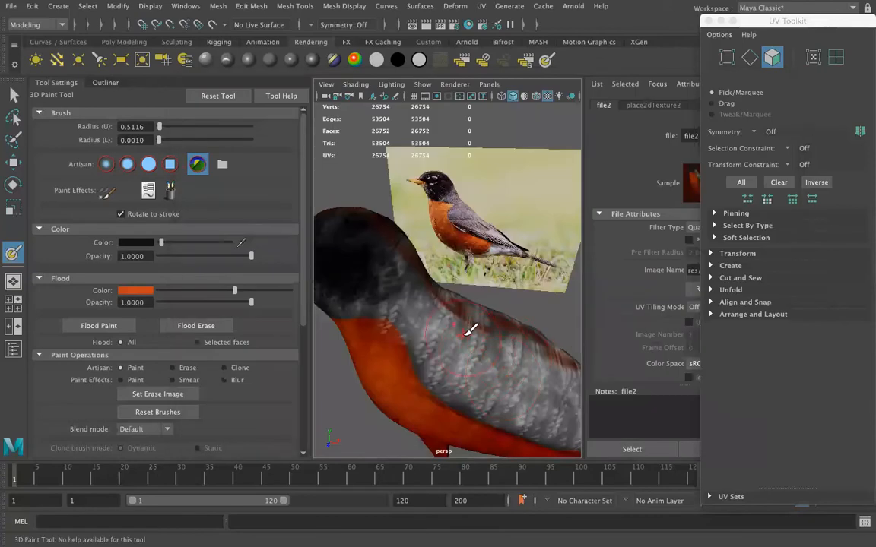
Paint black feather strokes over the grey wing and shoulder on the bird's side.
{"action": "left_click_drag", "start_coordinate": [465, 335], "coordinate": [453, 358]}
{"action": "left_click_drag", "start_coordinate": [498, 380], "coordinate": [528, 378]}
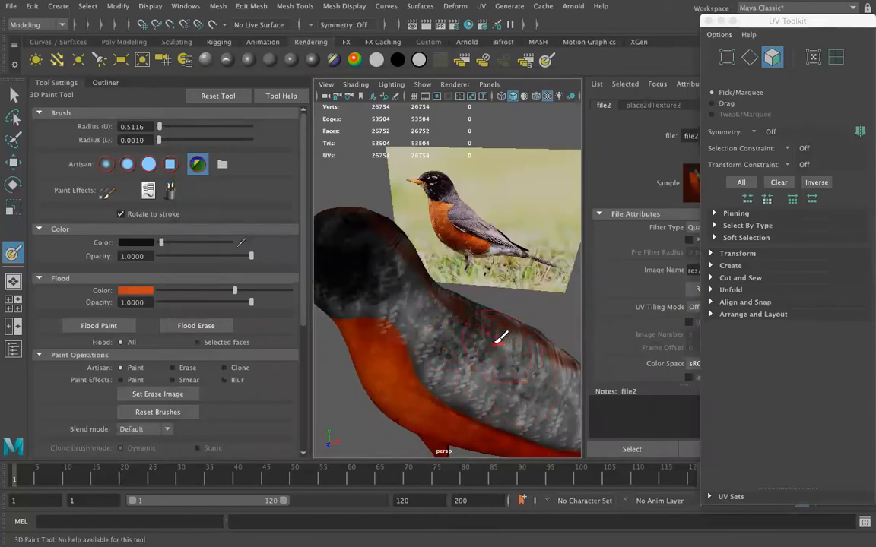
{"action": "left_click_drag", "start_coordinate": [498, 340], "coordinate": [420, 293]}
{"action": "scroll", "coordinate": [481, 337], "scroll_direction": "down", "scroll_amount": 5}
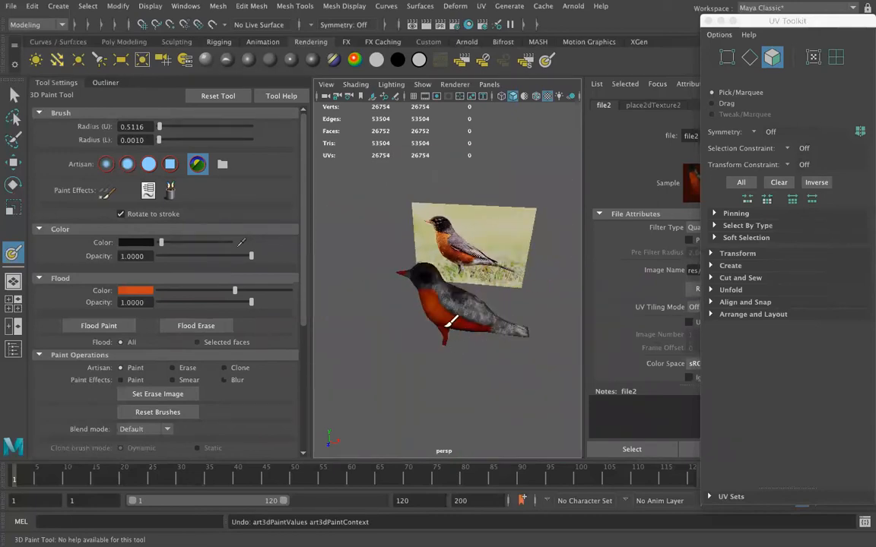
{"action": "left_click_drag", "start_coordinate": [453, 340], "coordinate": [463, 319], "text": "alt"}
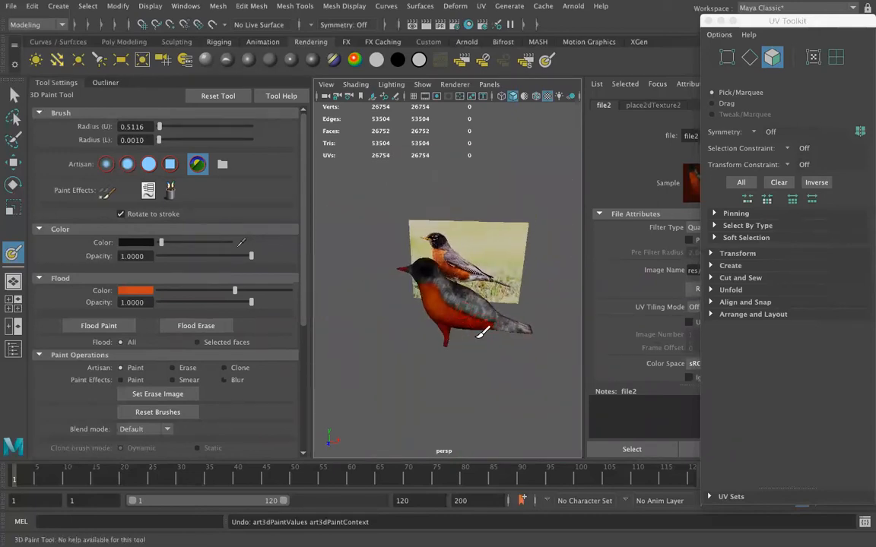
{"action": "scroll", "coordinate": [479, 307], "scroll_direction": "up", "scroll_amount": 5}
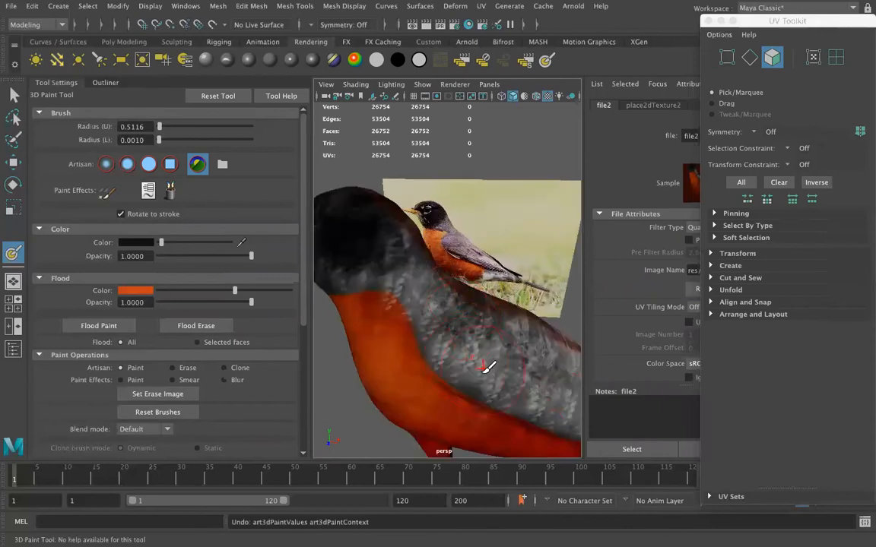
Set the paint colour to dark grey with saturation 0 and value 0.112, and paint feather strokes over the wing.
{"action": "left_click", "coordinate": [130, 242]}
{"action": "left_click", "coordinate": [97, 274]}
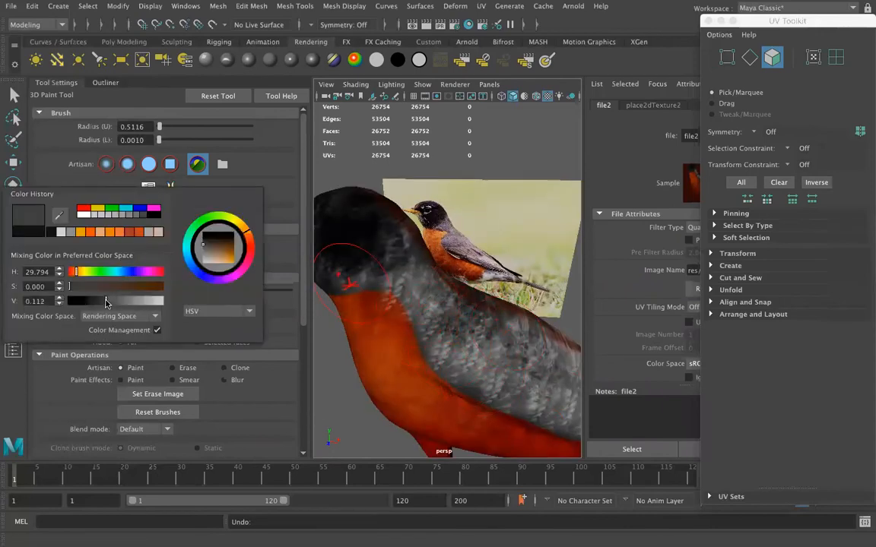
{"action": "left_click", "coordinate": [465, 327]}
{"action": "left_click", "coordinate": [528, 357]}
{"action": "left_click", "coordinate": [528, 351]}
{"action": "left_click", "coordinate": [527, 344]}
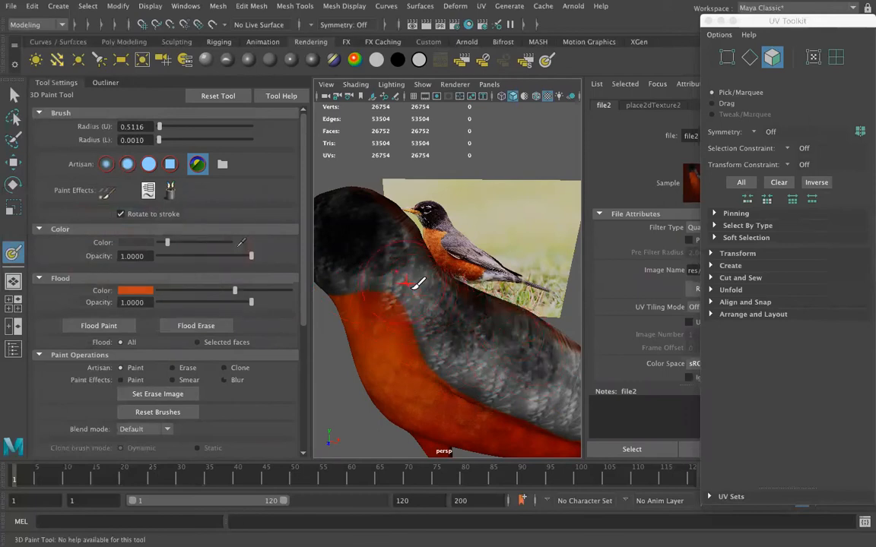
Extend the dark grey feather strokes along the rear of the wing and back toward the tail.
{"action": "left_click_drag", "start_coordinate": [411, 295], "coordinate": [387, 210], "text": "alt"}
{"action": "mouse_move", "coordinate": [449, 326]}
{"action": "left_mouse_down"}
{"action": "mouse_move", "coordinate": [496, 349]}
{"action": "mouse_move", "coordinate": [394, 328]}
{"action": "mouse_move", "coordinate": [441, 329]}
{"action": "mouse_move", "coordinate": [372, 289]}
{"action": "left_mouse_up"}
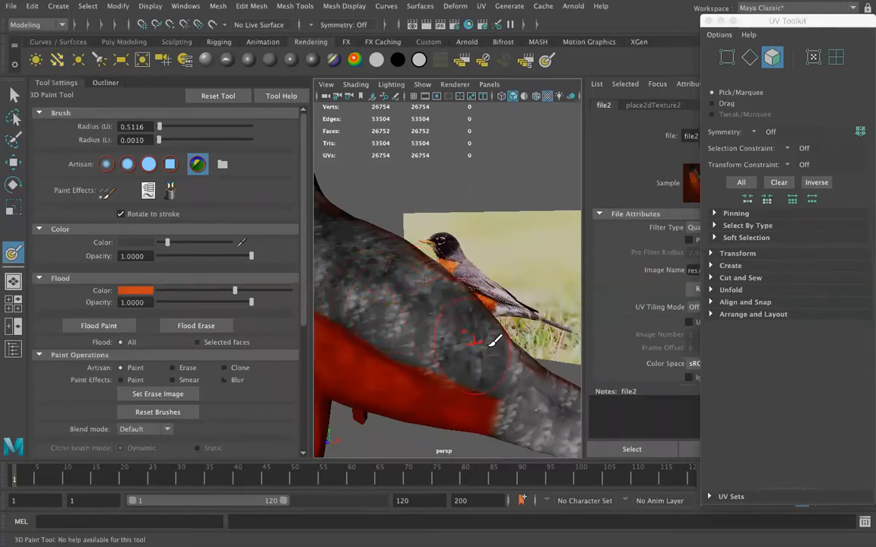
{"action": "scroll", "coordinate": [498, 339], "scroll_direction": "down", "scroll_amount": 3}
{"action": "left_click_drag", "start_coordinate": [461, 336], "coordinate": [473, 354], "text": "alt"}
{"action": "scroll", "coordinate": [472, 354], "scroll_direction": "up", "scroll_amount": 5}
{"action": "scroll", "coordinate": [411, 314], "scroll_direction": "down", "scroll_amount": 5}
Paint the beak solid yellow using the hard round Artisan brush with a radius of 0.2881.
{"action": "left_click", "coordinate": [134, 244]}
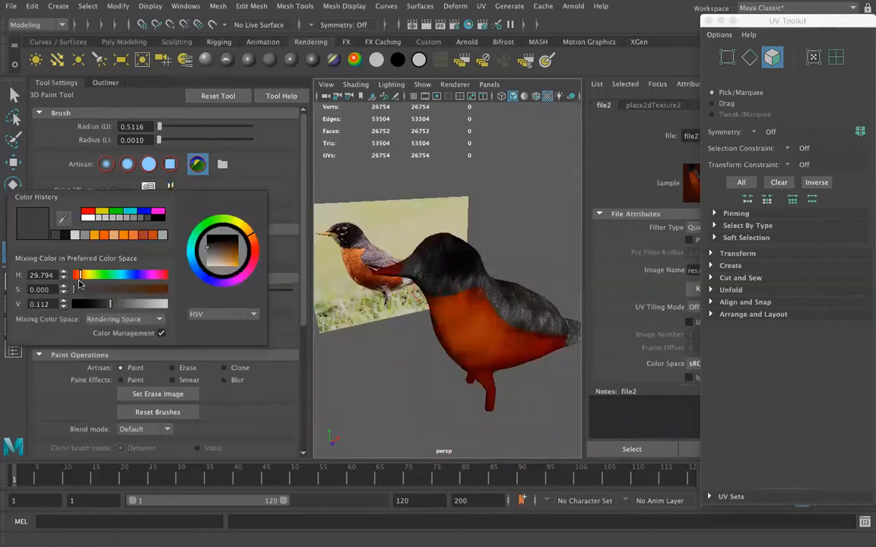
{"action": "left_click", "coordinate": [102, 212]}
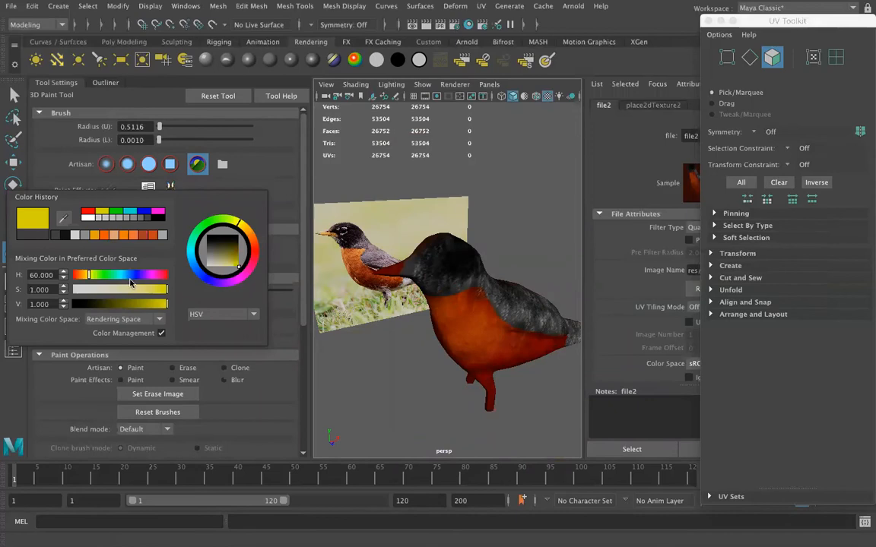
{"action": "left_click_drag", "start_coordinate": [400, 271], "coordinate": [384, 267], "text": "alt"}
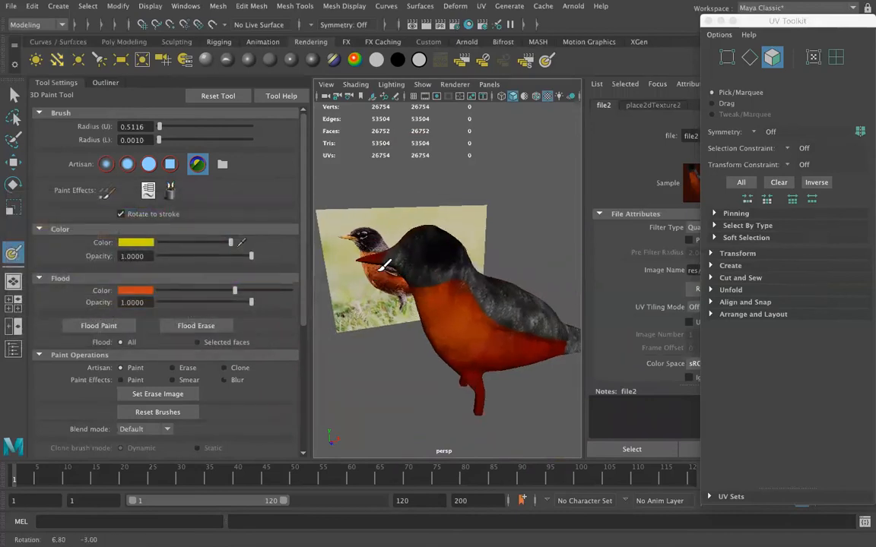
{"action": "left_click", "coordinate": [148, 163]}
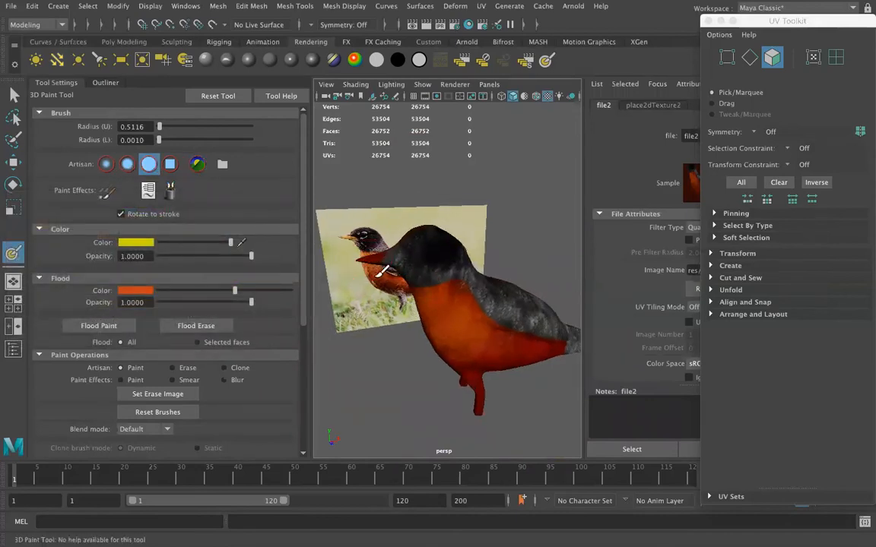
{"action": "mouse_move", "coordinate": [365, 258]}
{"action": "left_mouse_down"}
{"action": "mouse_move", "coordinate": [386, 257]}
{"action": "mouse_move", "coordinate": [372, 259]}
{"action": "left_mouse_up"}
{"action": "left_click_drag", "start_coordinate": [380, 335], "coordinate": [361, 326], "text": "alt"}
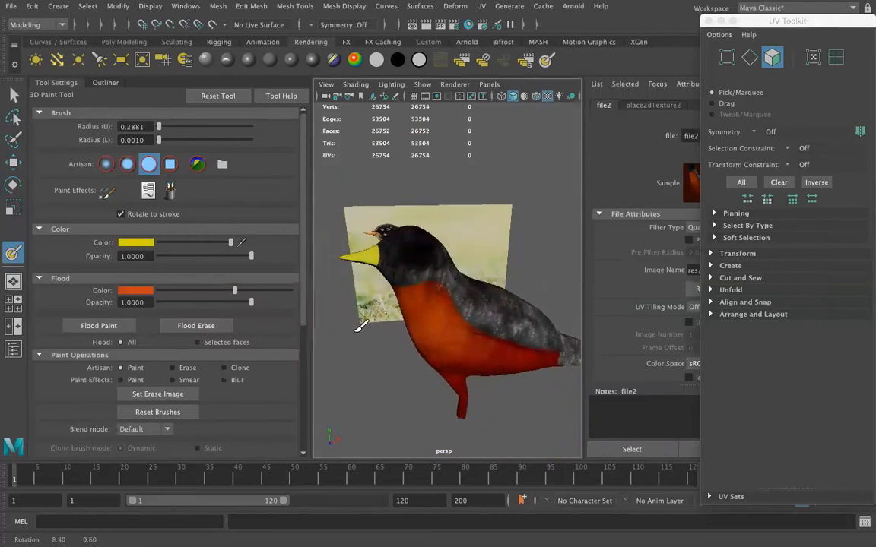
Paint a round pale cream eye on the side of the head, using colour saturation 0.186 and brush radius 0.1789.
{"action": "left_click", "coordinate": [135, 242]}
{"action": "left_click", "coordinate": [90, 290]}
{"action": "key", "text": "b"}
{"action": "mouse_move", "coordinate": [412, 244]}
{"action": "left_mouse_down"}
{"action": "mouse_move", "coordinate": [402, 244]}
{"action": "mouse_move", "coordinate": [427, 287]}
{"action": "left_mouse_up"}
{"action": "key", "text": "f"}
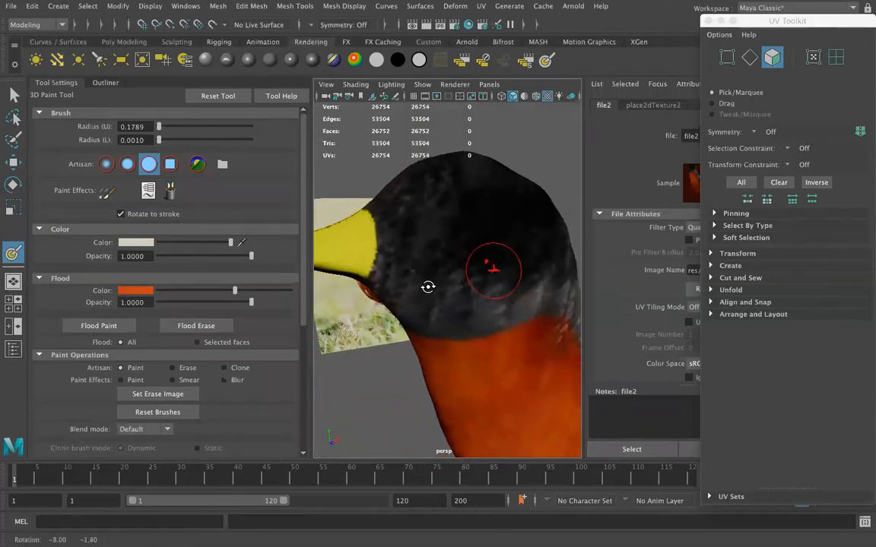
{"action": "mouse_move", "coordinate": [485, 242]}
{"action": "left_mouse_down"}
{"action": "mouse_move", "coordinate": [475, 222]}
{"action": "mouse_move", "coordinate": [488, 230]}
{"action": "mouse_move", "coordinate": [472, 228]}
{"action": "mouse_move", "coordinate": [478, 220]}
{"action": "mouse_move", "coordinate": [475, 237]}
{"action": "left_mouse_up"}
{"action": "key", "text": "ctrl+z"}
{"action": "key", "text": "ctrl+z"}
{"action": "left_click", "coordinate": [475, 232]}
{"action": "scroll", "coordinate": [404, 320], "scroll_direction": "down", "scroll_amount": 10}
{"action": "scroll", "coordinate": [413, 327], "scroll_direction": "up", "scroll_amount": 6}
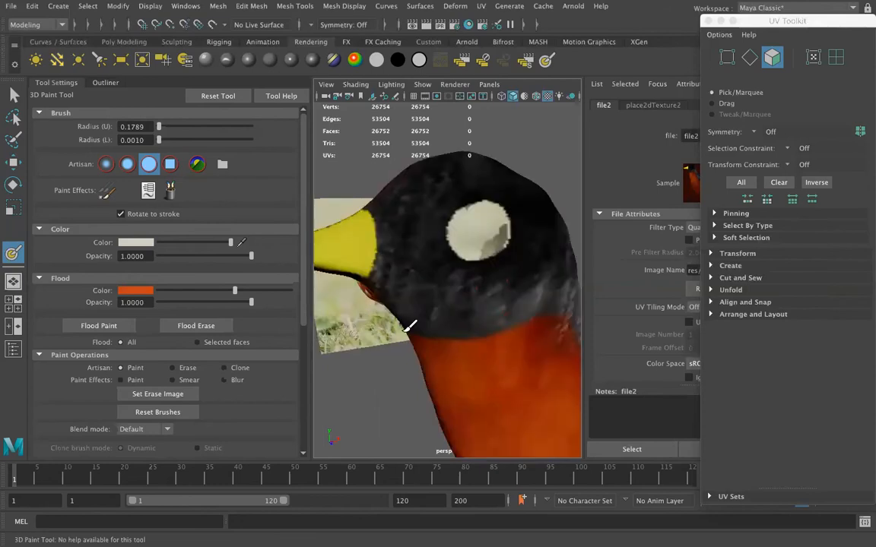
Paint a near-black pupil inside the pale eye with a brush radius of 0.1458.
{"action": "scroll", "coordinate": [401, 312], "scroll_direction": "down", "scroll_amount": 4}
{"action": "left_click", "coordinate": [123, 243]}
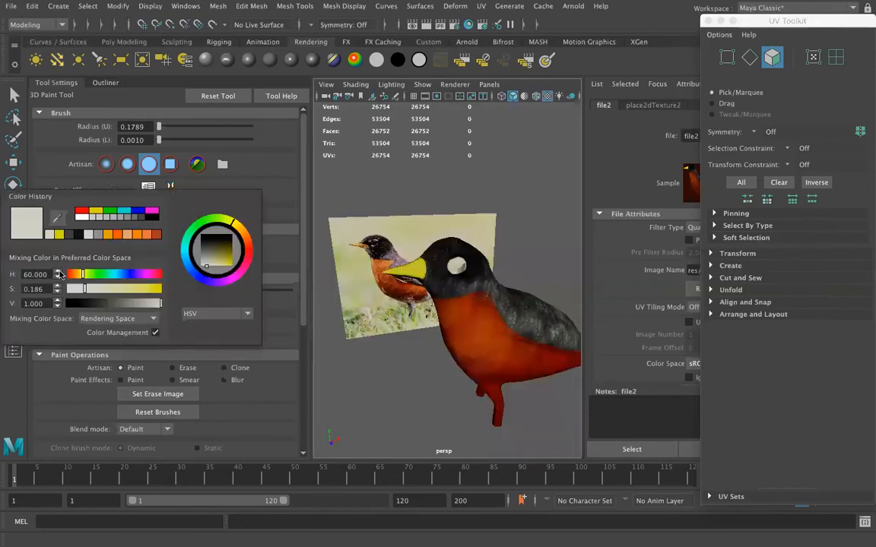
{"action": "left_click", "coordinate": [76, 236]}
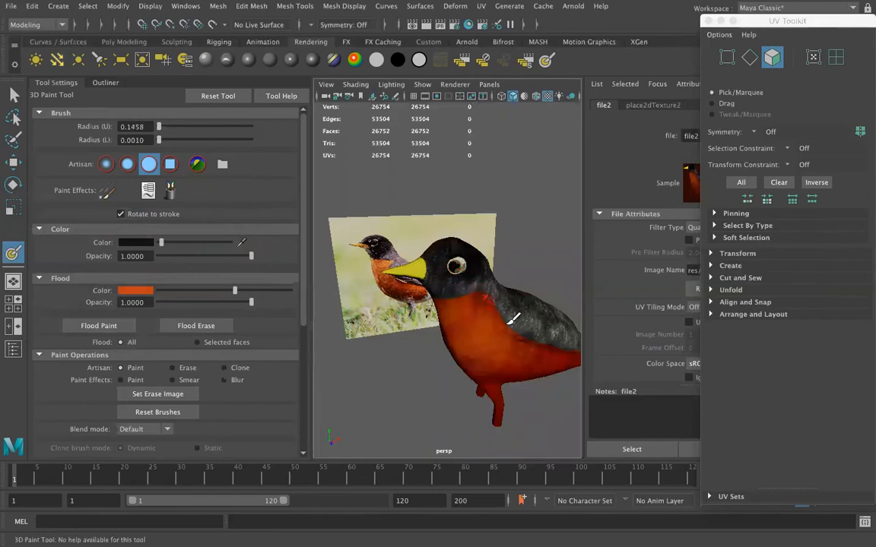
{"action": "left_click_drag", "start_coordinate": [534, 370], "coordinate": [439, 262], "text": "alt"}
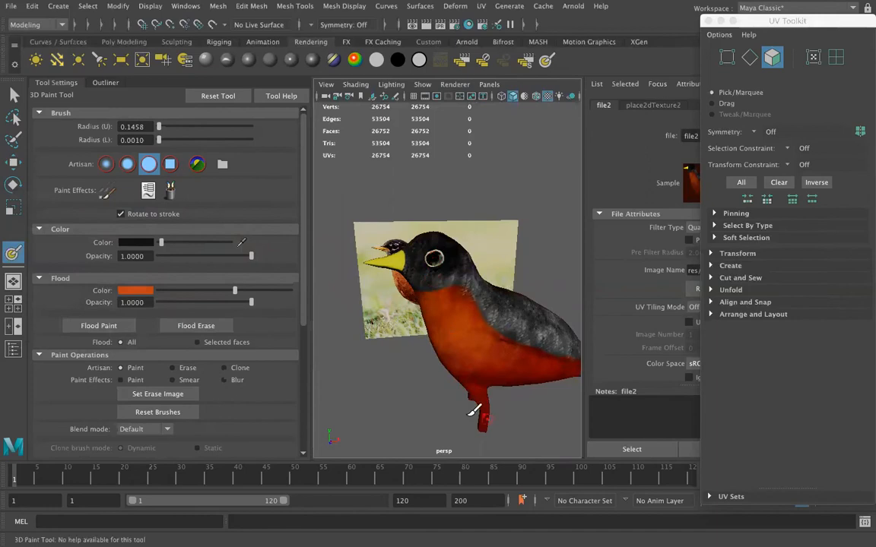
{"action": "key", "text": "ctrl+z"}
Set the paint colour to neutral grey and paint both legs from all sides.
{"action": "left_click_drag", "start_coordinate": [377, 369], "coordinate": [471, 346], "text": "alt"}
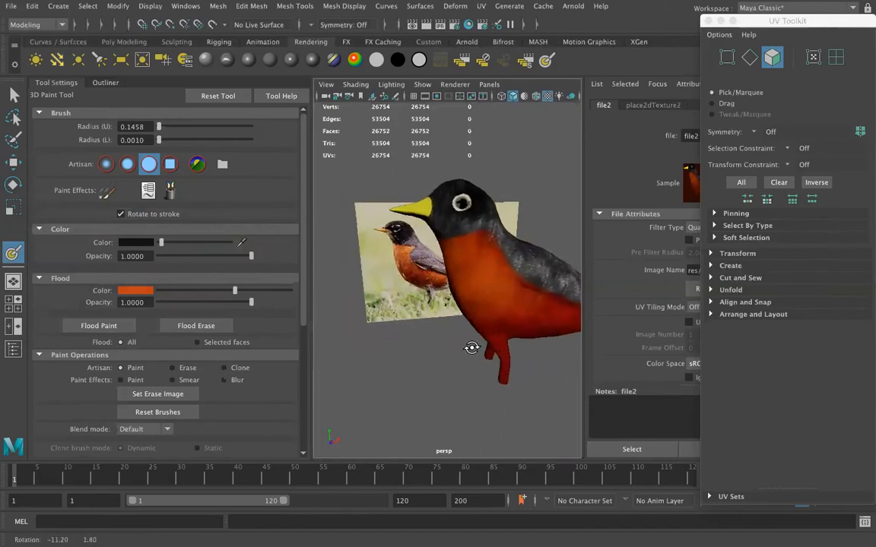
{"action": "left_click", "coordinate": [132, 242]}
{"action": "left_click", "coordinate": [142, 303]}
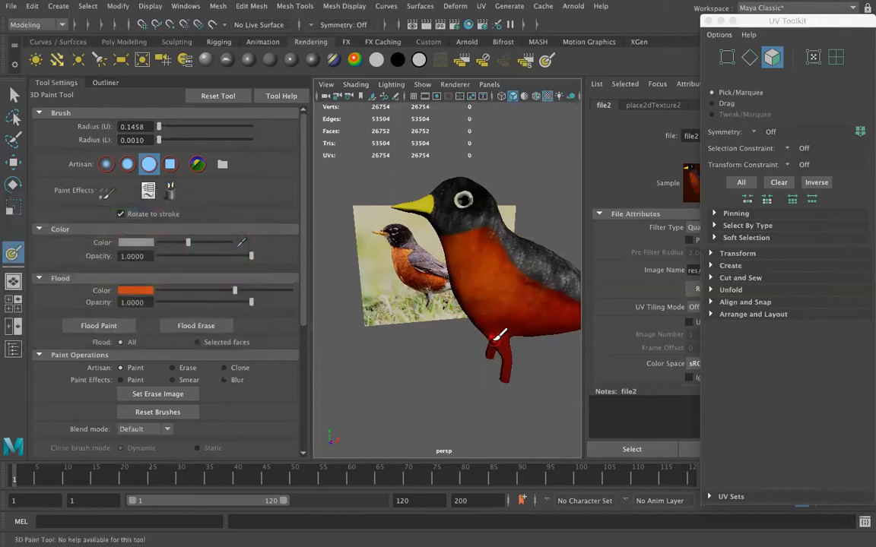
{"action": "left_click_drag", "start_coordinate": [507, 371], "coordinate": [537, 337], "text": "alt"}
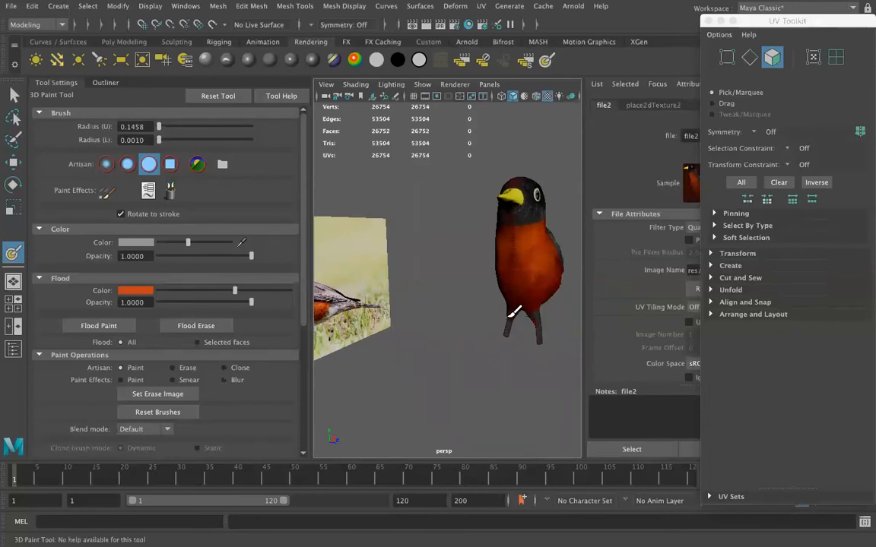
{"action": "left_click_drag", "start_coordinate": [436, 347], "coordinate": [561, 366], "text": "alt"}
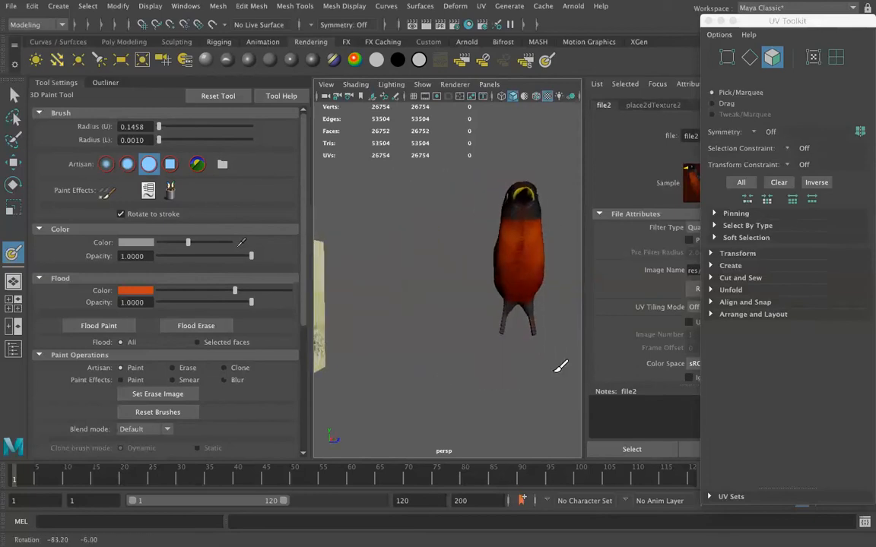
{"action": "left_click_drag", "start_coordinate": [451, 344], "coordinate": [494, 334], "text": "alt"}
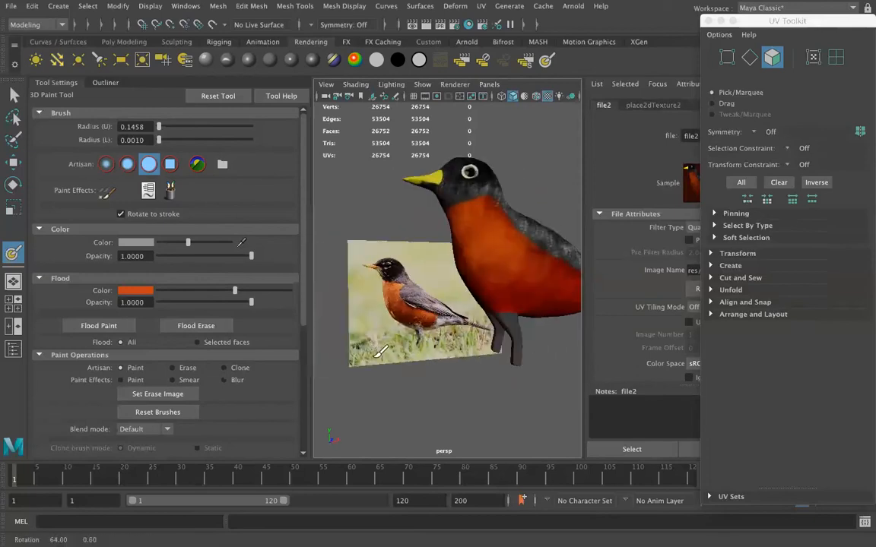
Save the painted file textures and close the UV Toolkit.
{"action": "scroll", "coordinate": [148, 364], "scroll_direction": "down", "scroll_amount": 5}
{"action": "left_click", "coordinate": [148, 346]}
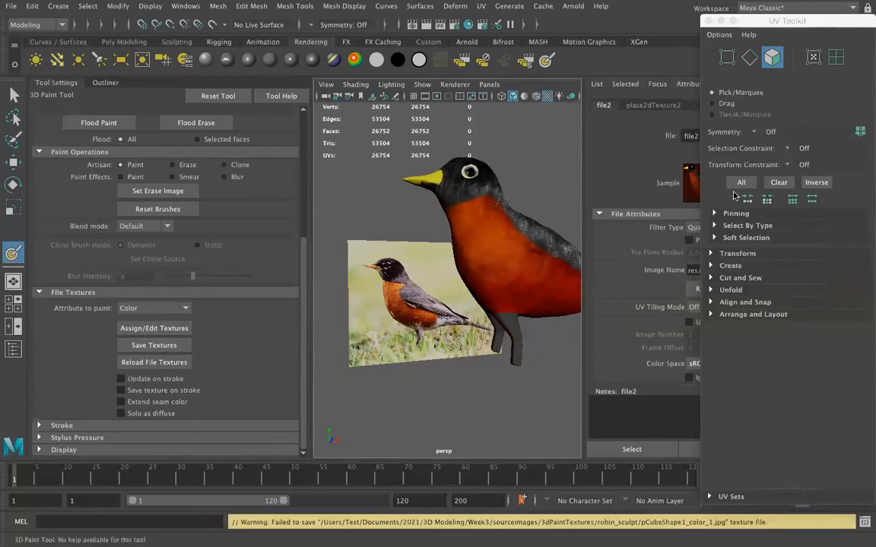
{"action": "left_click", "coordinate": [709, 21]}
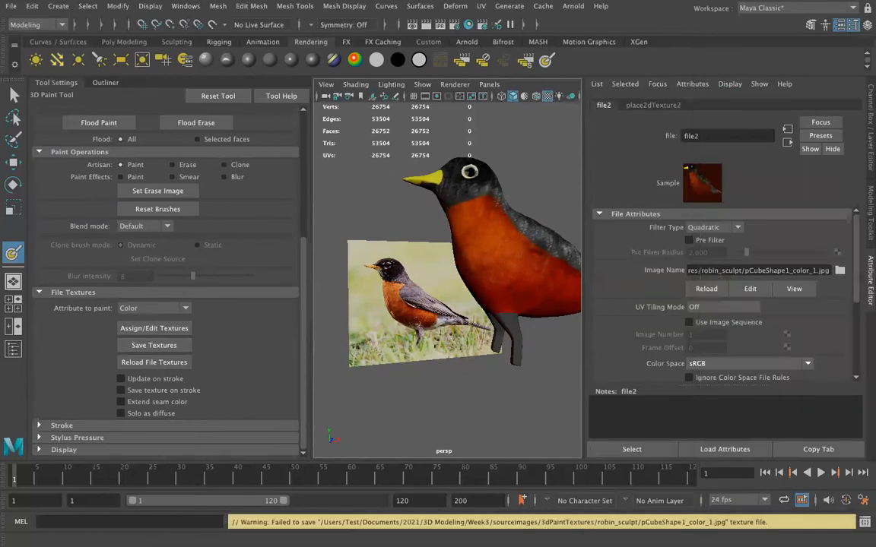
Switch to Adobe Photoshop 2020 by launching it.
{"action": "mouse_move", "coordinate": [593, 524]}
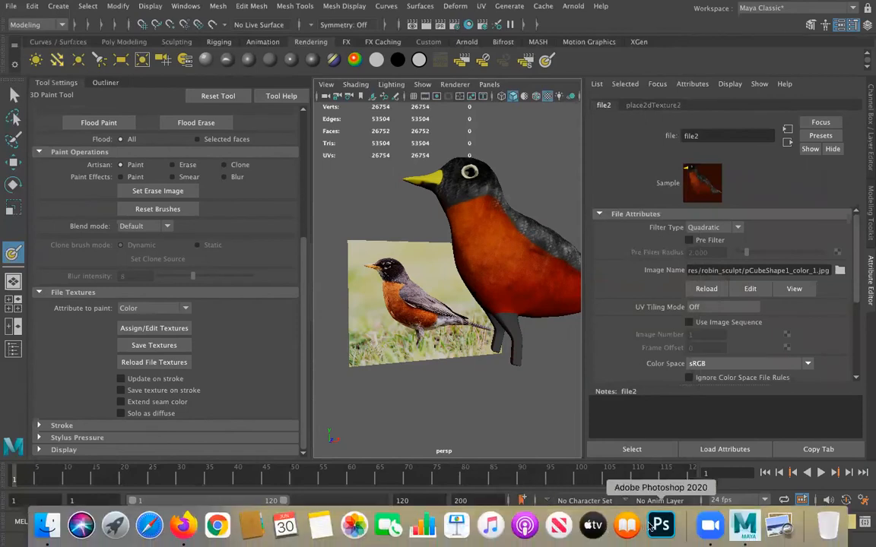
{"action": "left_click", "coordinate": [660, 522]}
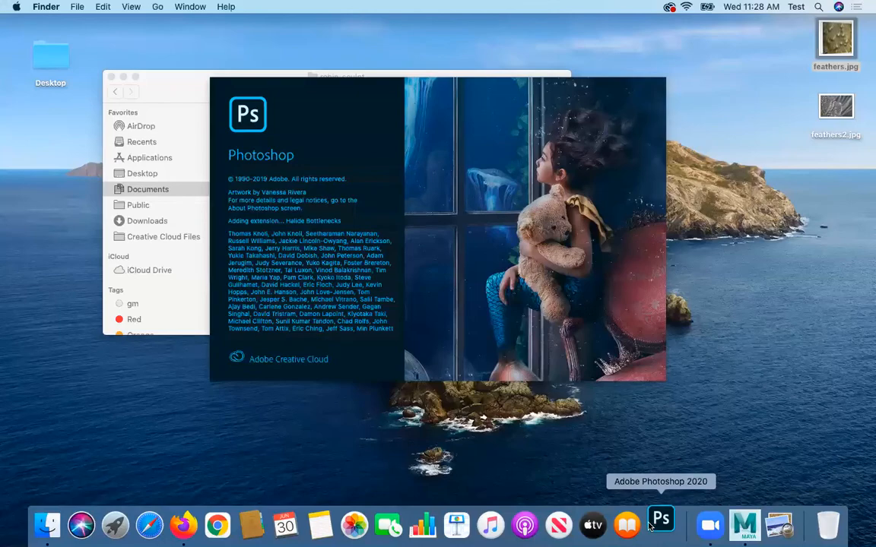
Switch back to Maya and save the scene under the new name robin_paint in the scenes folder.
{"action": "left_click", "coordinate": [745, 523]}
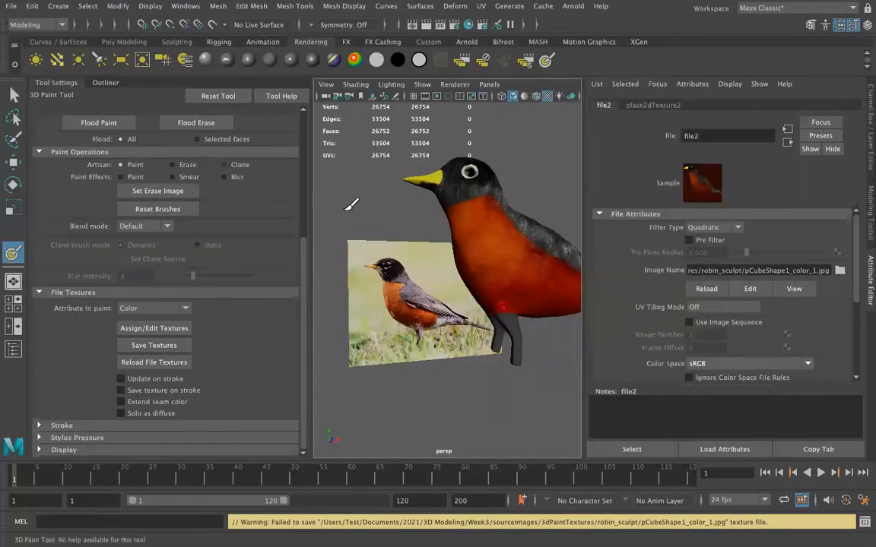
{"action": "left_click", "coordinate": [11, 6]}
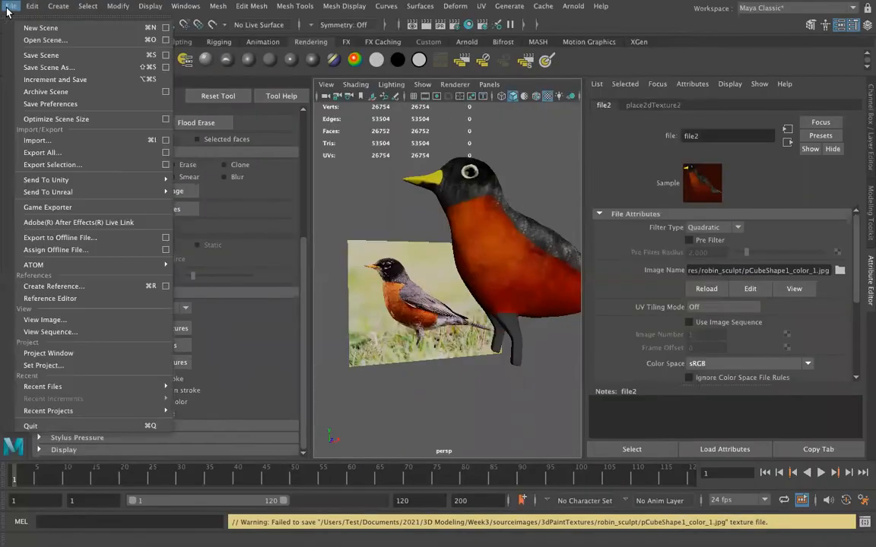
{"action": "left_click", "coordinate": [29, 70]}
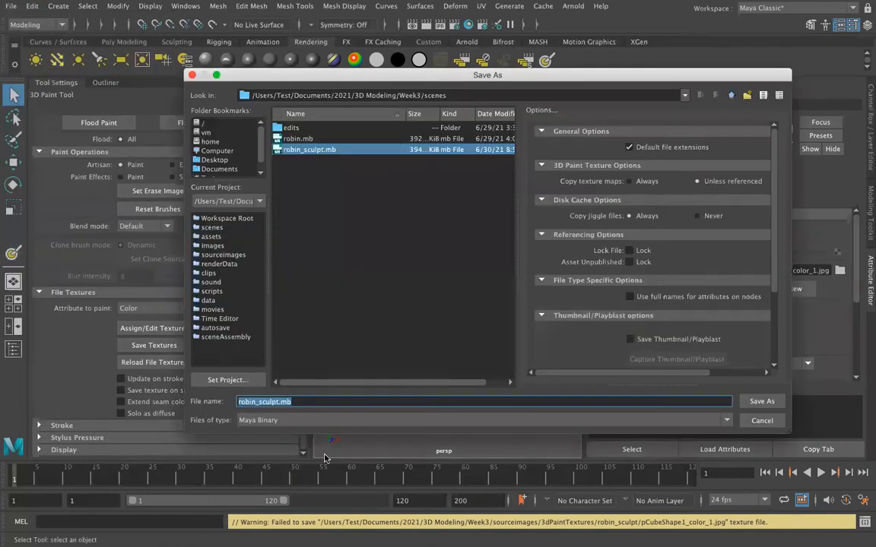
{"action": "double_click", "coordinate": [275, 400]}
{"action": "left_click", "coordinate": [278, 402]}
{"action": "type", "text": "paint"}
{"action": "key", "text": "Return"}
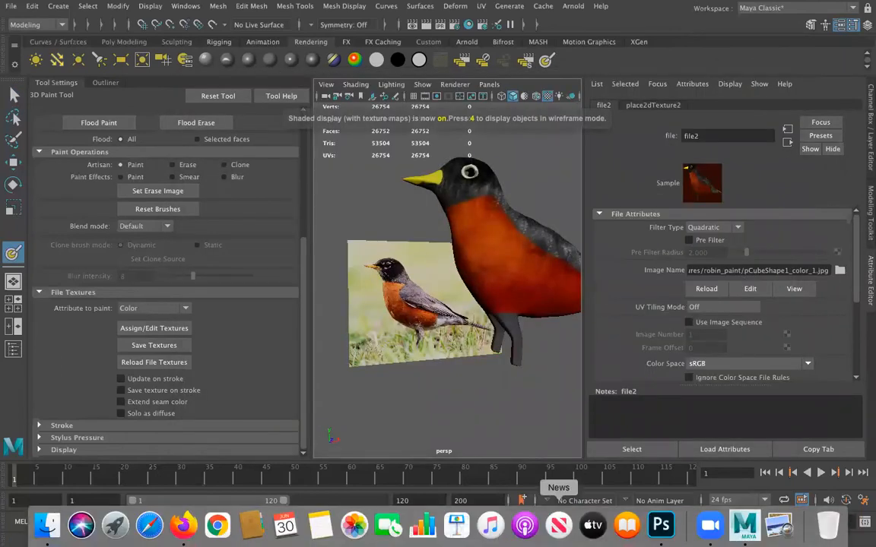
Switch to Photoshop, open pCubeShape1_color_1.jpg from the robin_paint folder inside 3dPaintTextures, and dock its document window.
{"action": "left_click", "coordinate": [661, 525]}
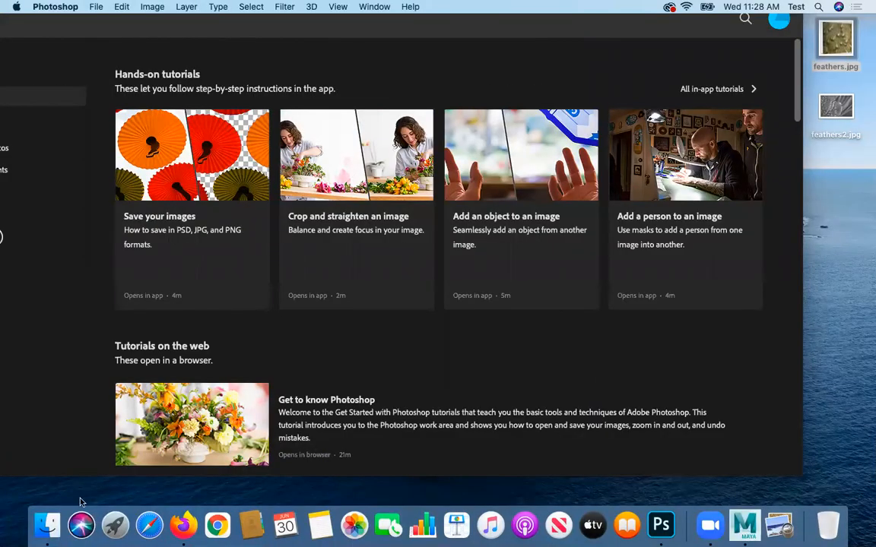
{"action": "left_click", "coordinate": [35, 7]}
{"action": "mouse_move", "coordinate": [96, 7]}
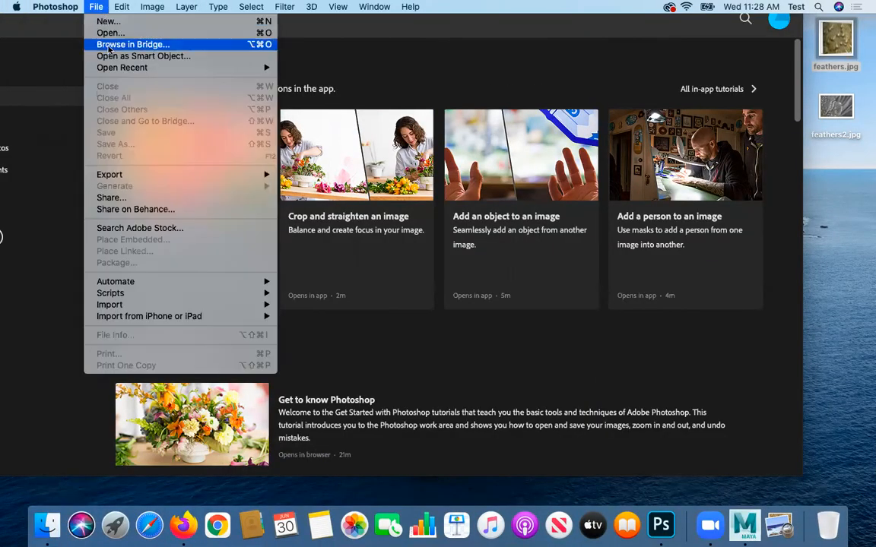
{"action": "left_click", "coordinate": [111, 34]}
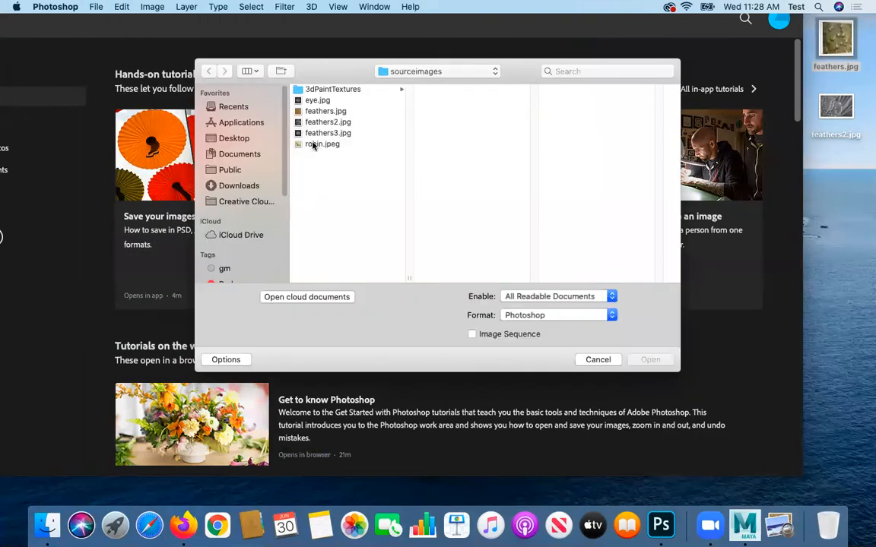
{"action": "left_click", "coordinate": [356, 90]}
{"action": "left_click", "coordinate": [437, 100]}
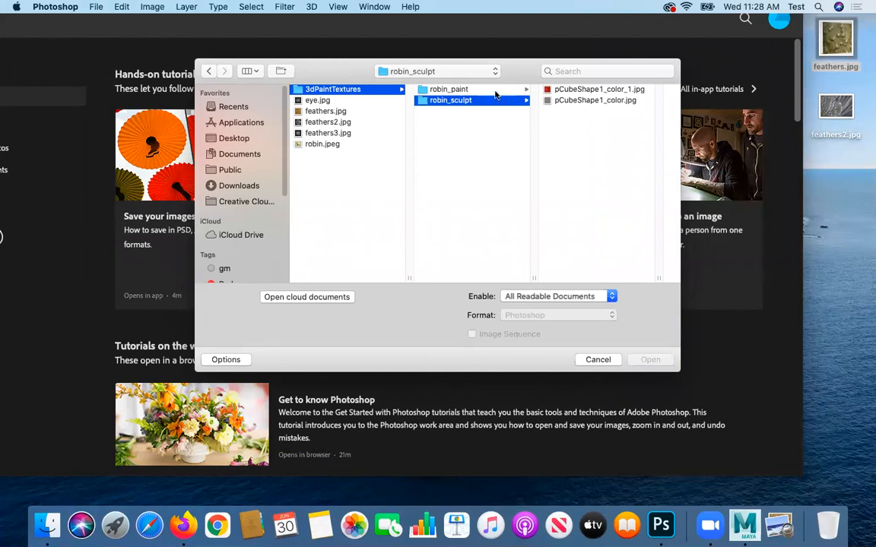
{"action": "left_click", "coordinate": [460, 89]}
{"action": "left_click", "coordinate": [582, 90]}
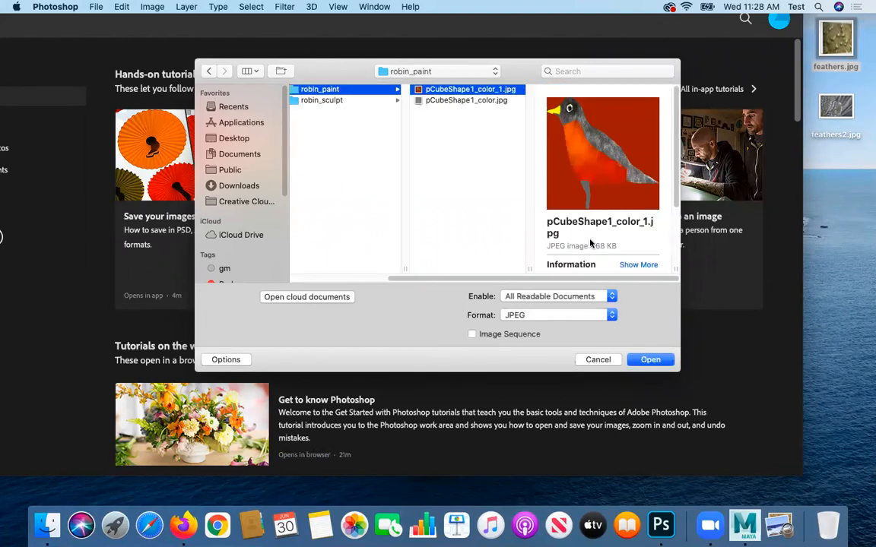
{"action": "left_click", "coordinate": [329, 102]}
{"action": "left_click", "coordinate": [475, 89]}
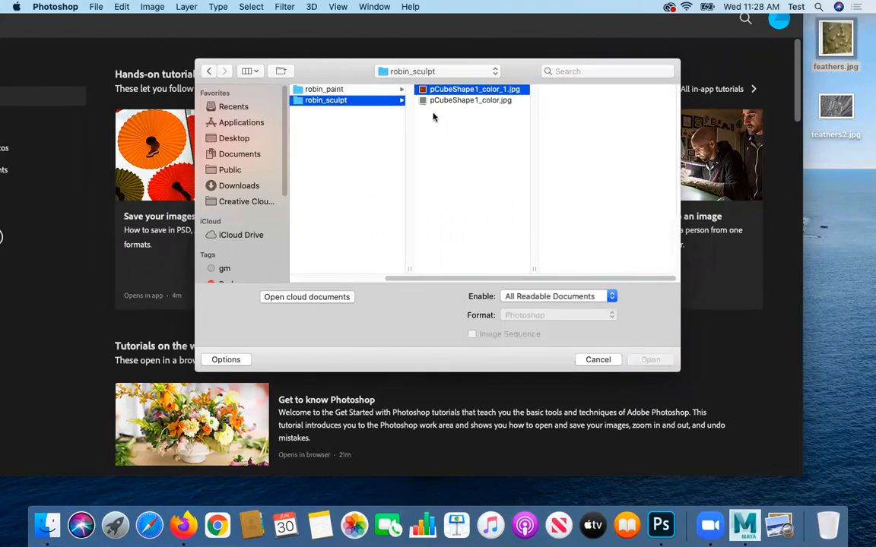
{"action": "left_click", "coordinate": [344, 92]}
{"action": "left_click", "coordinate": [478, 89]}
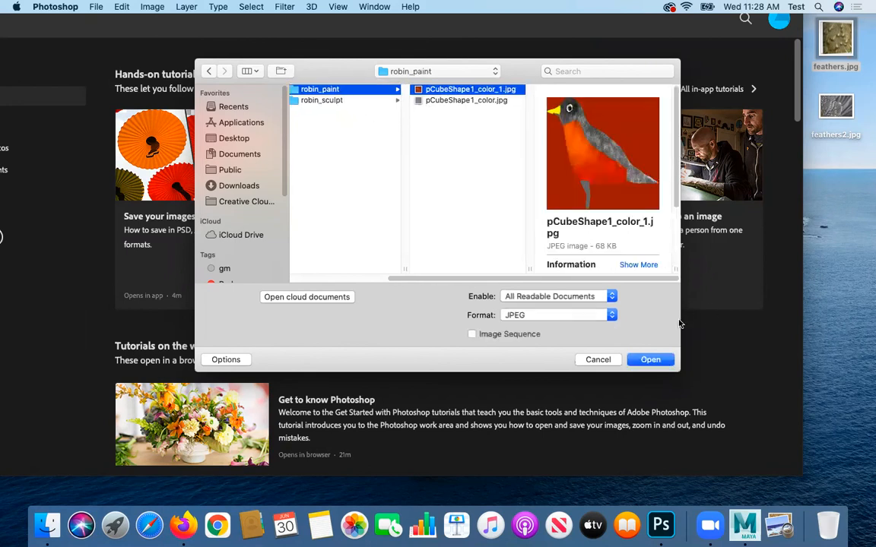
{"action": "left_click", "coordinate": [663, 362]}
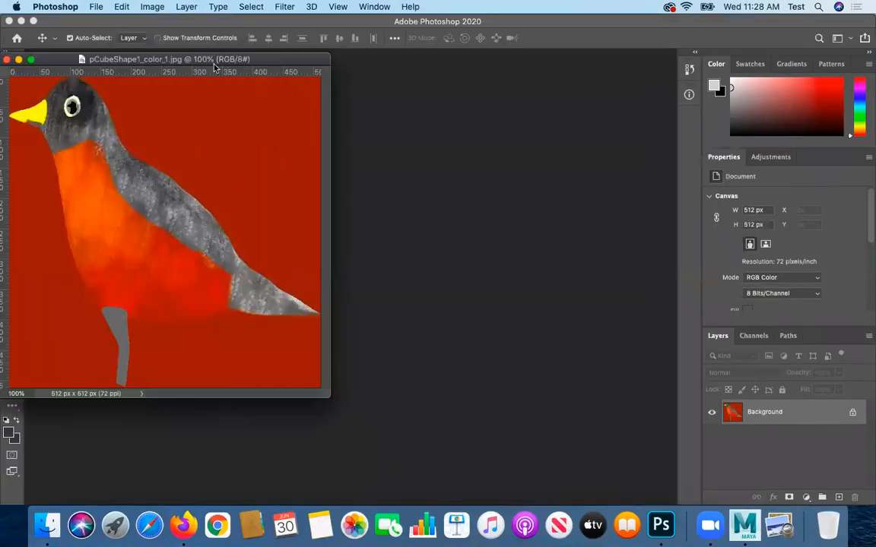
{"action": "left_click_drag", "start_coordinate": [166, 86], "coordinate": [168, 53]}
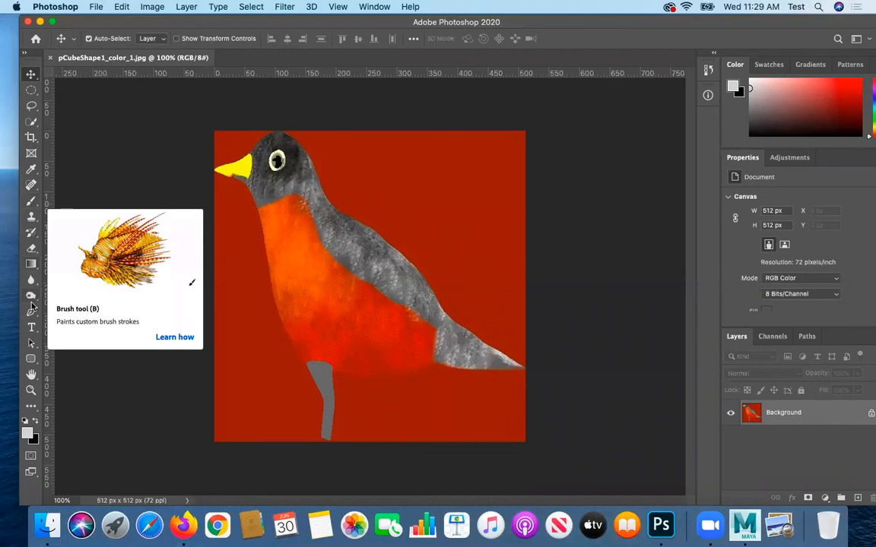
Extend the grey feathers past the lower back and tail edges with the Clone Stamp, resampling from the tail.
{"action": "left_click", "coordinate": [31, 217]}
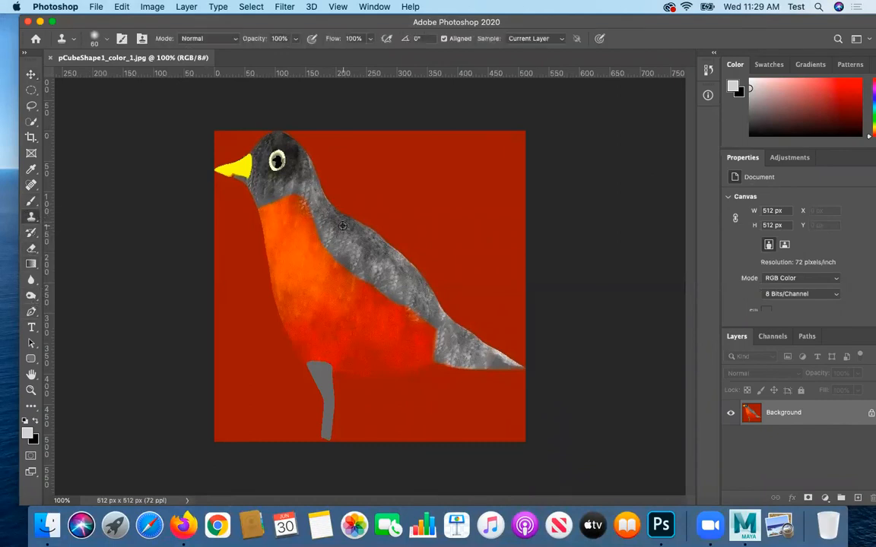
{"action": "mouse_move", "coordinate": [341, 225]}
{"action": "left_mouse_down"}
{"action": "mouse_move", "coordinate": [326, 189]}
{"action": "mouse_move", "coordinate": [426, 263]}
{"action": "mouse_move", "coordinate": [397, 254]}
{"action": "mouse_move", "coordinate": [425, 263]}
{"action": "mouse_move", "coordinate": [452, 307]}
{"action": "mouse_move", "coordinate": [478, 326]}
{"action": "left_mouse_up"}
{"action": "left_click", "coordinate": [457, 342], "text": "alt"}
{"action": "left_click_drag", "start_coordinate": [463, 331], "coordinate": [522, 358]}
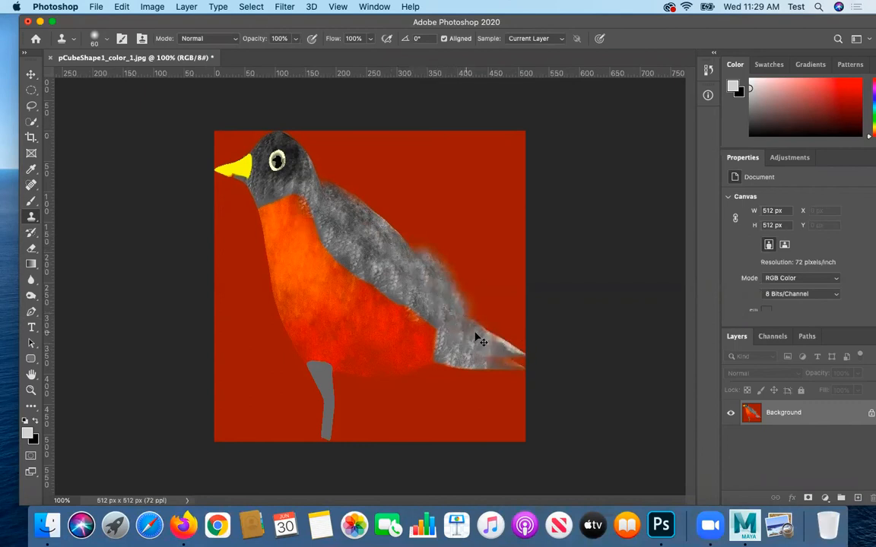
{"action": "key", "text": "super+z"}
{"action": "left_click", "coordinate": [457, 347], "text": "alt"}
{"action": "mouse_move", "coordinate": [462, 332]}
{"action": "left_mouse_down"}
{"action": "mouse_move", "coordinate": [485, 341]}
{"action": "mouse_move", "coordinate": [461, 348]}
{"action": "mouse_move", "coordinate": [485, 344]}
{"action": "mouse_move", "coordinate": [469, 336]}
{"action": "mouse_move", "coordinate": [522, 362]}
{"action": "left_mouse_up"}
{"action": "key", "text": "super+z"}
Clone grey feathers outward over the edge of the upper back and the nape of the neck.
{"action": "left_click", "coordinate": [403, 250]}
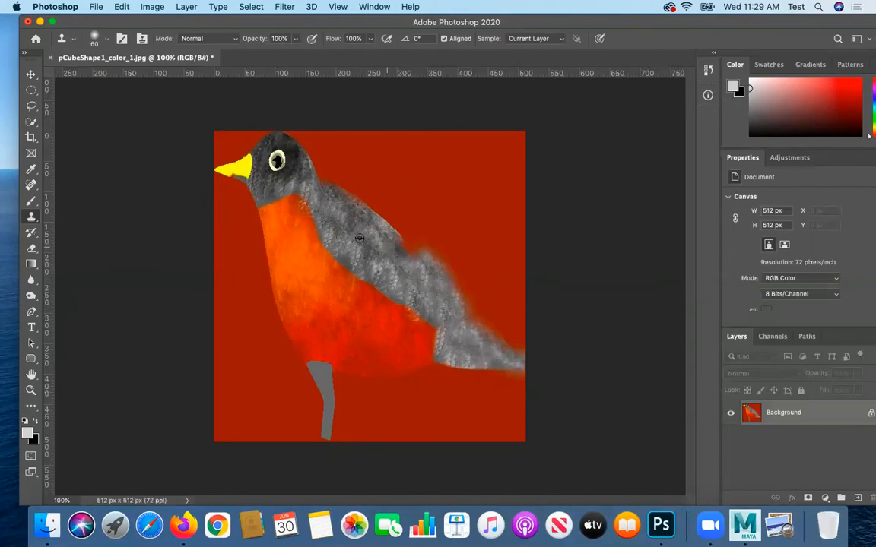
{"action": "mouse_move", "coordinate": [339, 193]}
{"action": "left_mouse_down"}
{"action": "mouse_move", "coordinate": [385, 215]}
{"action": "mouse_move", "coordinate": [375, 236]}
{"action": "mouse_move", "coordinate": [399, 230]}
{"action": "mouse_move", "coordinate": [416, 248]}
{"action": "left_mouse_up"}
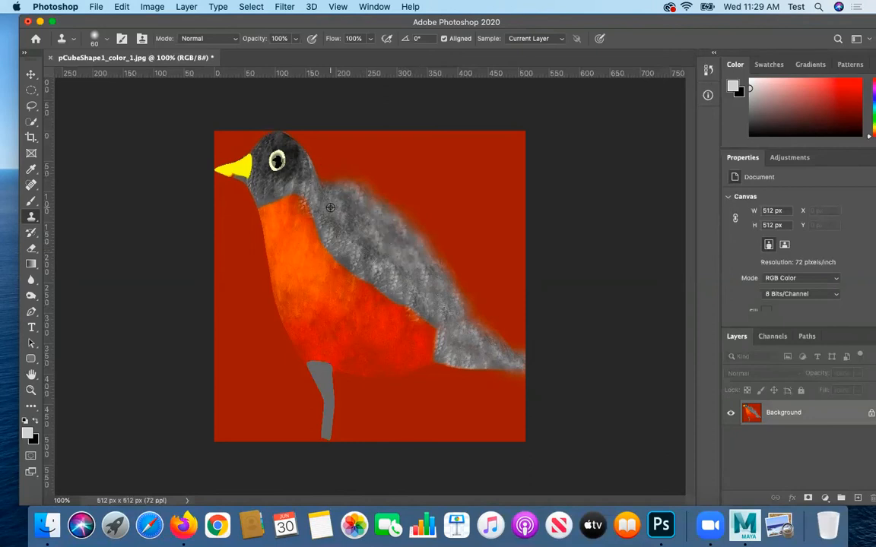
{"action": "mouse_move", "coordinate": [322, 168]}
{"action": "left_mouse_down"}
{"action": "mouse_move", "coordinate": [307, 147]}
{"action": "mouse_move", "coordinate": [329, 172]}
{"action": "mouse_move", "coordinate": [316, 146]}
{"action": "left_mouse_up"}
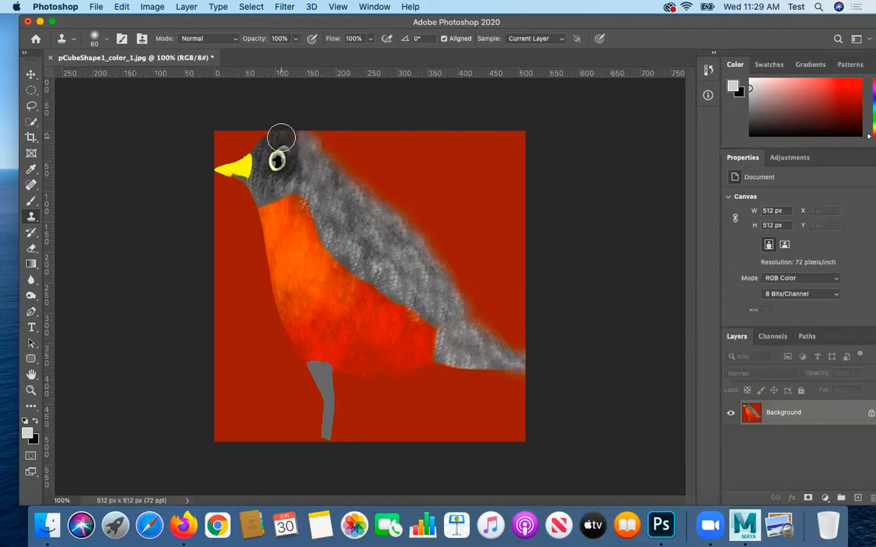
Reduce the Clone Stamp brush to size 35 and extend the dark feathers past the top of the head.
{"action": "key", "text": "bracketleft"}
{"action": "key", "text": "bracketleft"}
{"action": "key", "text": "bracketleft"}
{"action": "key", "text": "bracketleft"}
{"action": "key", "text": "bracketleft"}
{"action": "left_click", "coordinate": [287, 136]}
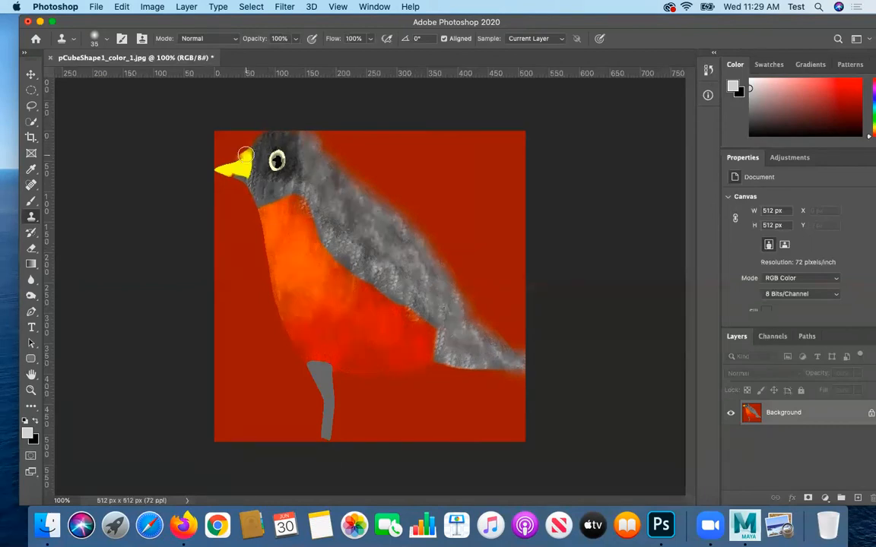
Undo the cloned beak stroke, sample the beak's yellow, and paint past the beak's edges with the Brush tool.
{"action": "mouse_move", "coordinate": [246, 155]}
{"action": "left_mouse_down"}
{"action": "mouse_move", "coordinate": [221, 171]}
{"action": "mouse_move", "coordinate": [239, 156]}
{"action": "left_mouse_up"}
{"action": "key", "text": "super+z"}
{"action": "left_click", "coordinate": [31, 168]}
{"action": "left_click", "coordinate": [243, 165]}
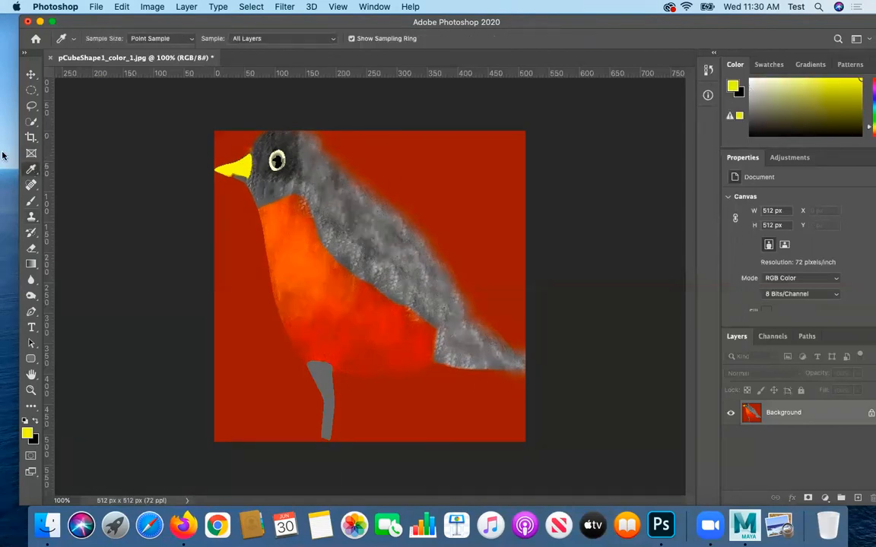
{"action": "key", "text": "b"}
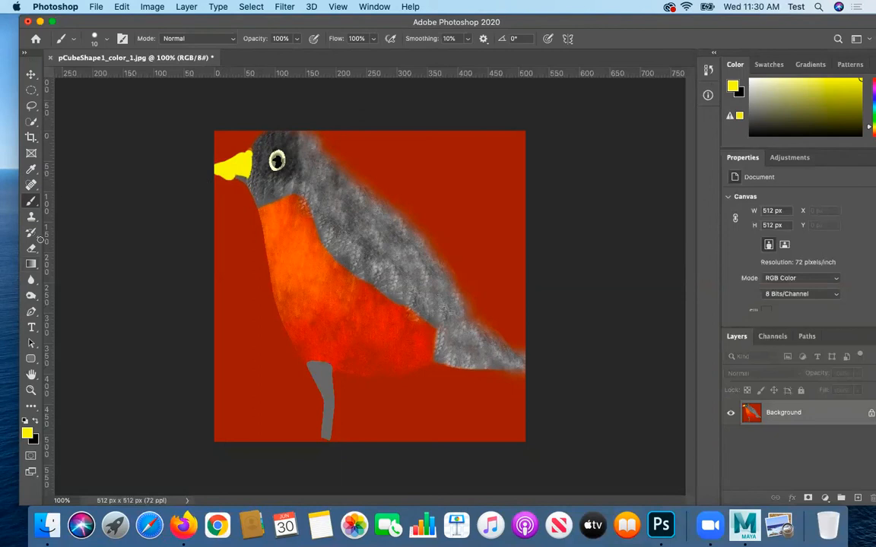
Clone the dark head feathers past the throat edge below the beak.
{"action": "left_click", "coordinate": [31, 219]}
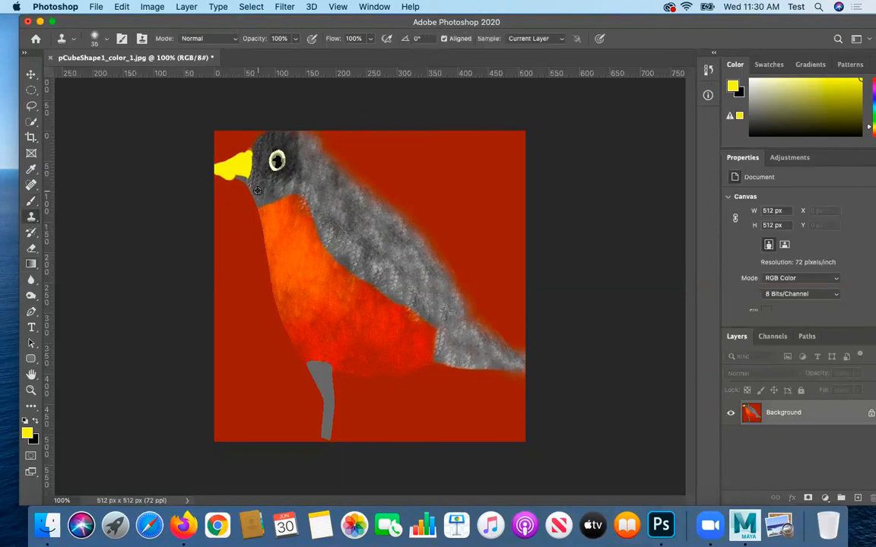
{"action": "left_click_drag", "start_coordinate": [239, 184], "coordinate": [261, 191]}
{"action": "left_click", "coordinate": [249, 196]}
Clone the orange breast texture past the front edge of the body and along its border with the grey neck.
{"action": "mouse_move", "coordinate": [261, 235]}
{"action": "left_mouse_down"}
{"action": "mouse_move", "coordinate": [276, 294]}
{"action": "mouse_move", "coordinate": [263, 288]}
{"action": "mouse_move", "coordinate": [291, 346]}
{"action": "mouse_move", "coordinate": [321, 366]}
{"action": "mouse_move", "coordinate": [330, 435]}
{"action": "left_mouse_up"}
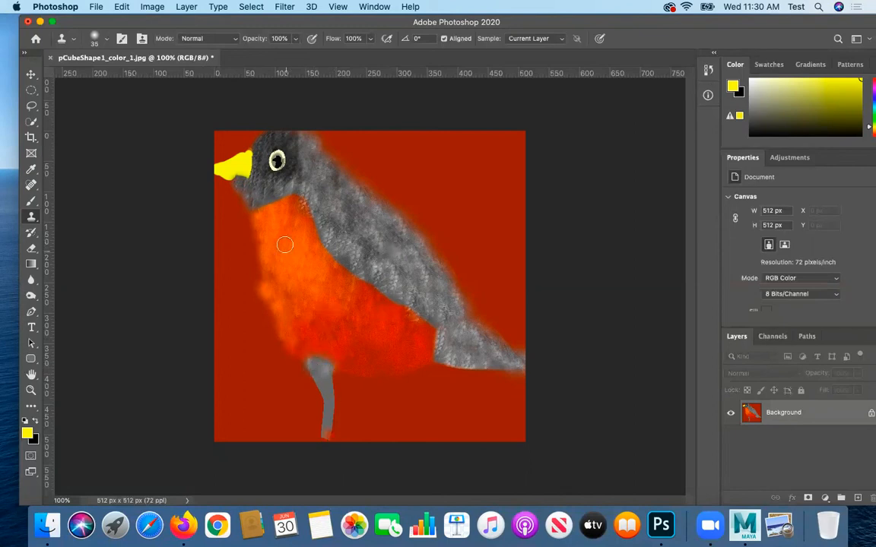
{"action": "left_click", "coordinate": [287, 240], "text": "alt"}
{"action": "left_click_drag", "start_coordinate": [301, 210], "coordinate": [305, 221]}
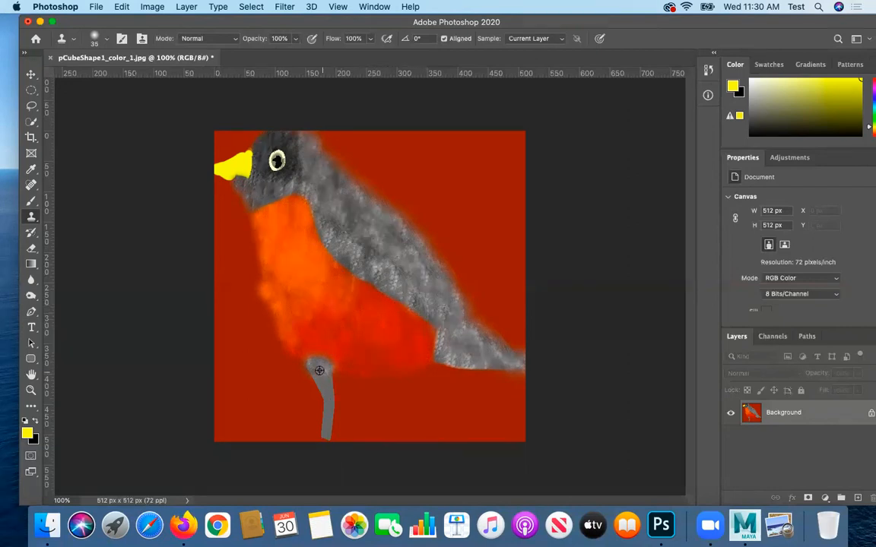
Widen the leg by cloning grey feather texture along both of its edges.
{"action": "mouse_move", "coordinate": [323, 383]}
{"action": "left_mouse_down"}
{"action": "mouse_move", "coordinate": [327, 393]}
{"action": "mouse_move", "coordinate": [304, 377]}
{"action": "mouse_move", "coordinate": [323, 426]}
{"action": "mouse_move", "coordinate": [302, 424]}
{"action": "mouse_move", "coordinate": [324, 424]}
{"action": "mouse_move", "coordinate": [319, 430]}
{"action": "left_mouse_up"}
{"action": "key", "text": "super+z"}
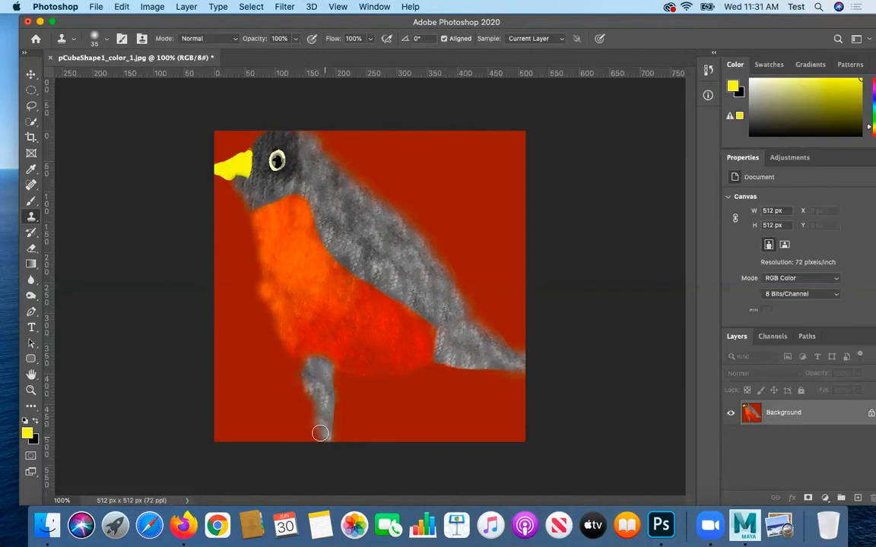
{"action": "left_click", "coordinate": [327, 373], "text": "alt"}
{"action": "left_click_drag", "start_coordinate": [330, 375], "coordinate": [331, 380]}
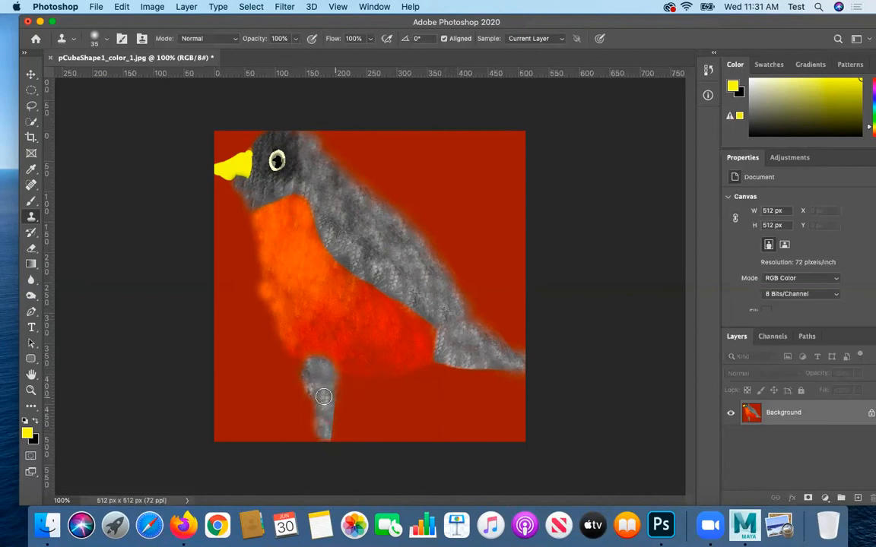
Save the edited texture as a JPEG at quality 12, Baseline ("Standard").
{"action": "left_click", "coordinate": [96, 7]}
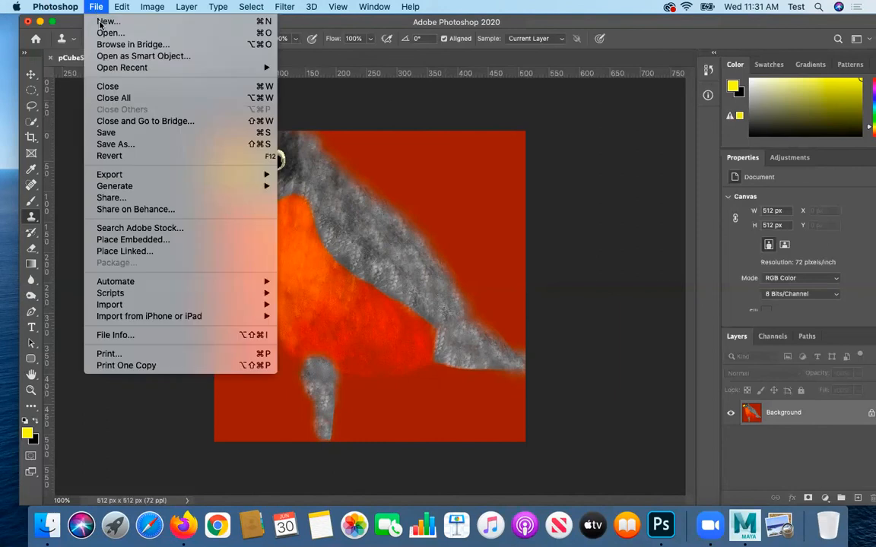
{"action": "left_click", "coordinate": [114, 132]}
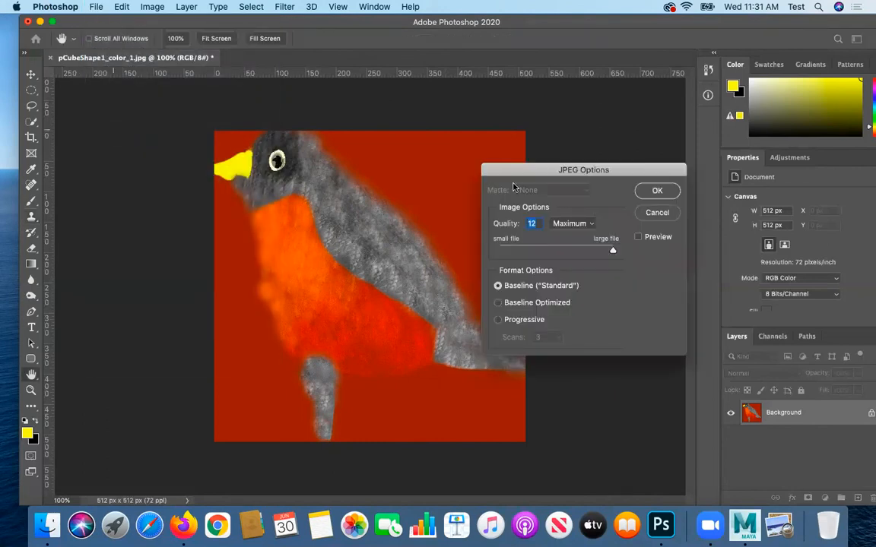
{"action": "left_click", "coordinate": [657, 191]}
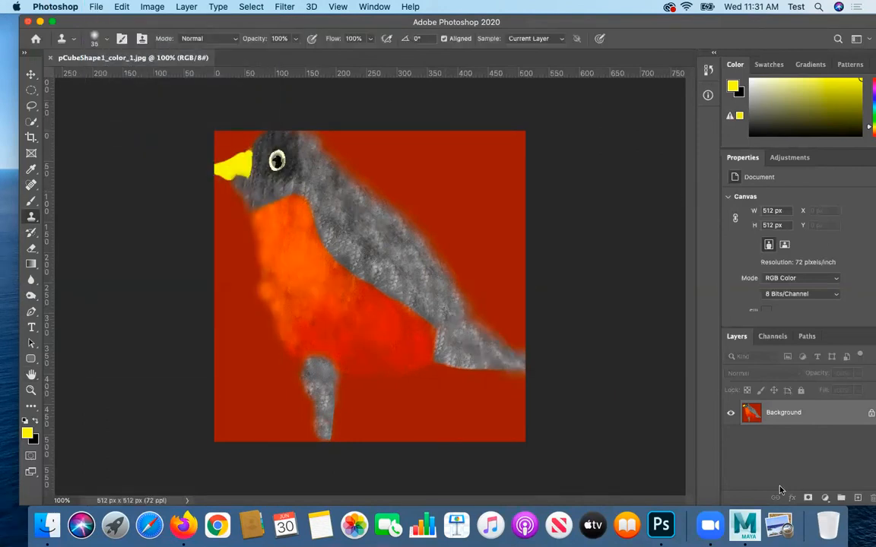
Switch back to Maya and reload the file2 texture image to update the bird's back.
{"action": "left_click", "coordinate": [745, 525]}
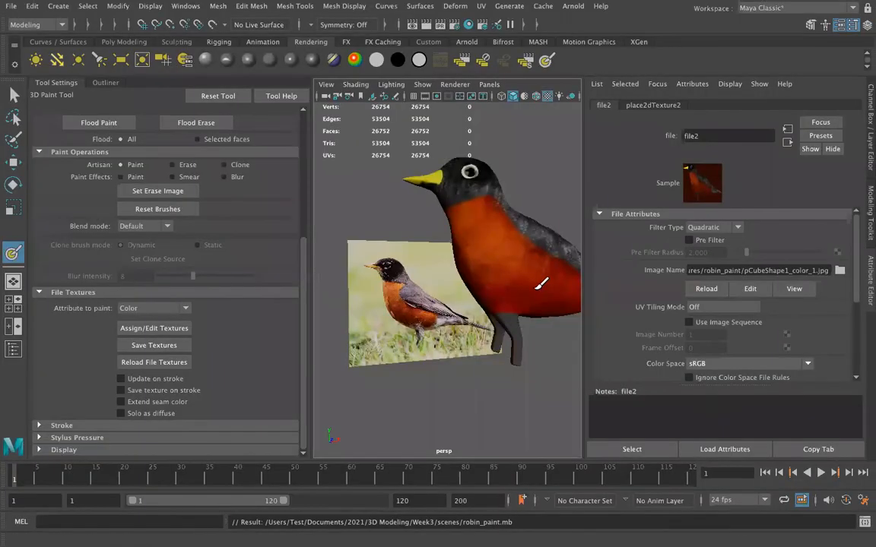
{"action": "left_click_drag", "start_coordinate": [387, 267], "coordinate": [325, 347], "text": "alt"}
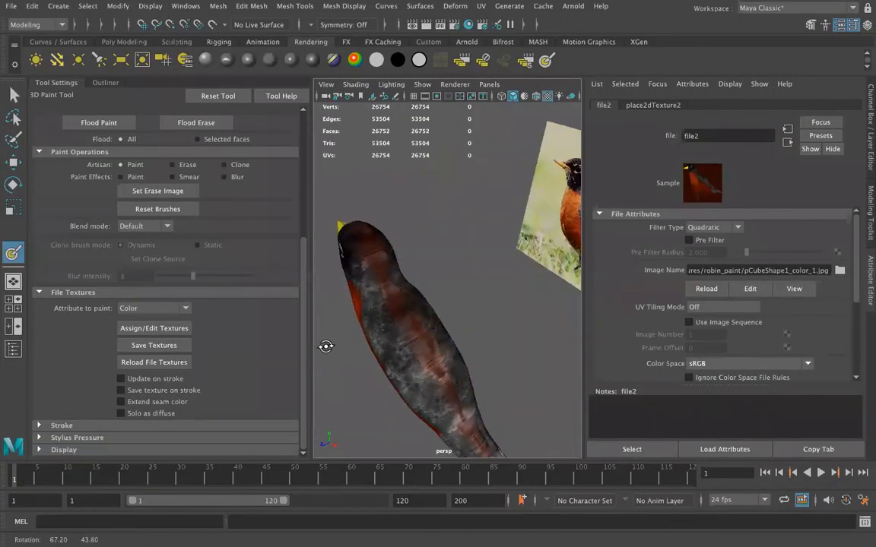
{"action": "left_click", "coordinate": [717, 290]}
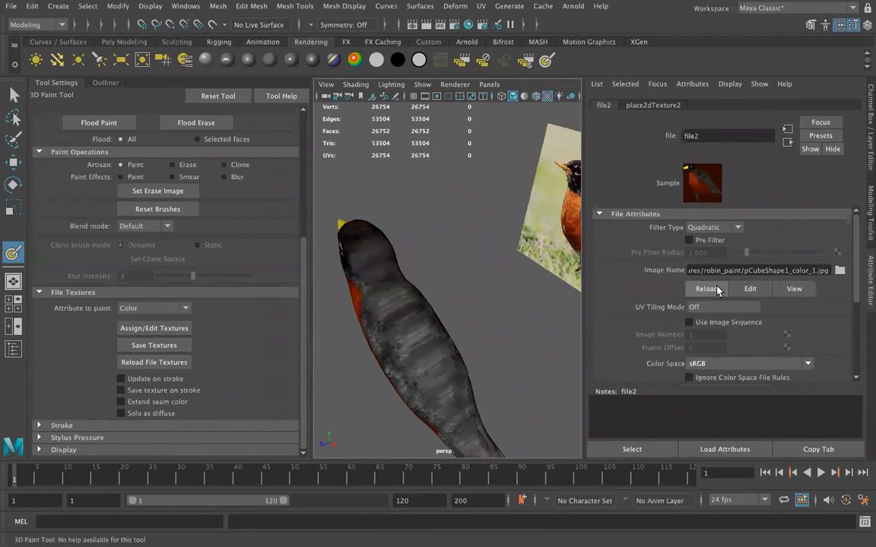
Inspect the reloaded texture on the robin's back, breast, head and legs from all sides.
{"action": "left_click_drag", "start_coordinate": [401, 279], "coordinate": [445, 312], "text": "alt"}
{"action": "left_click_drag", "start_coordinate": [417, 348], "coordinate": [547, 283], "text": "alt"}
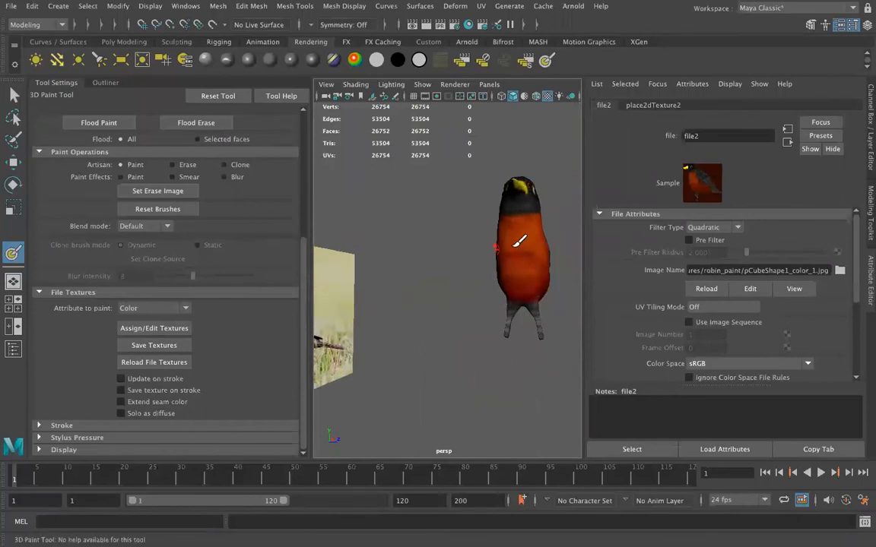
{"action": "scroll", "coordinate": [500, 268], "scroll_direction": "up", "scroll_amount": 5}
{"action": "middle_click_drag", "start_coordinate": [461, 272], "coordinate": [357, 276], "text": "alt"}
{"action": "mouse_move", "coordinate": [499, 275]}
{"action": "left_mouse_down", "text": "alt"}
{"action": "mouse_move", "coordinate": [358, 337]}
{"action": "mouse_move", "coordinate": [418, 263]}
{"action": "left_mouse_up", "text": "alt"}
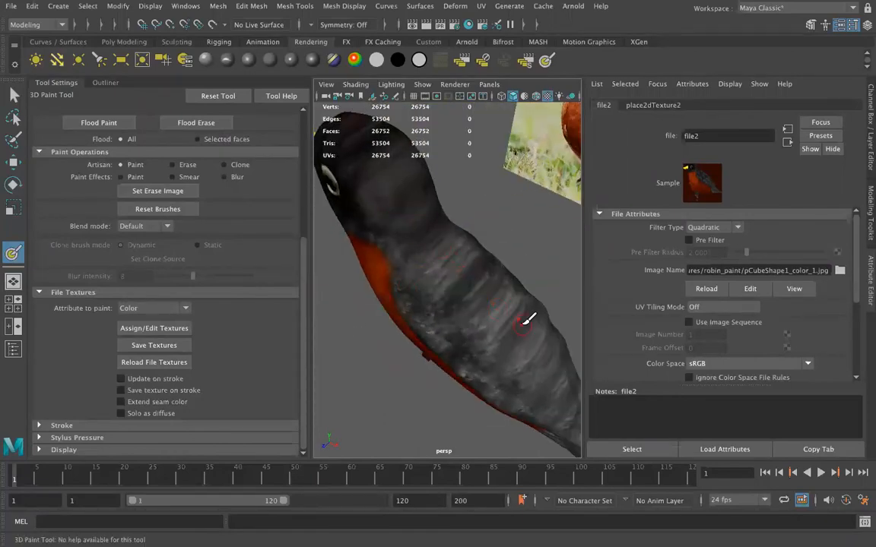
{"action": "scroll", "coordinate": [522, 325], "scroll_direction": "down", "scroll_amount": 8}
{"action": "left_click_drag", "start_coordinate": [453, 337], "coordinate": [507, 291], "text": "alt"}
{"action": "scroll", "coordinate": [505, 292], "scroll_direction": "up", "scroll_amount": 5}
{"action": "left_click_drag", "start_coordinate": [389, 311], "coordinate": [410, 352], "text": "alt"}
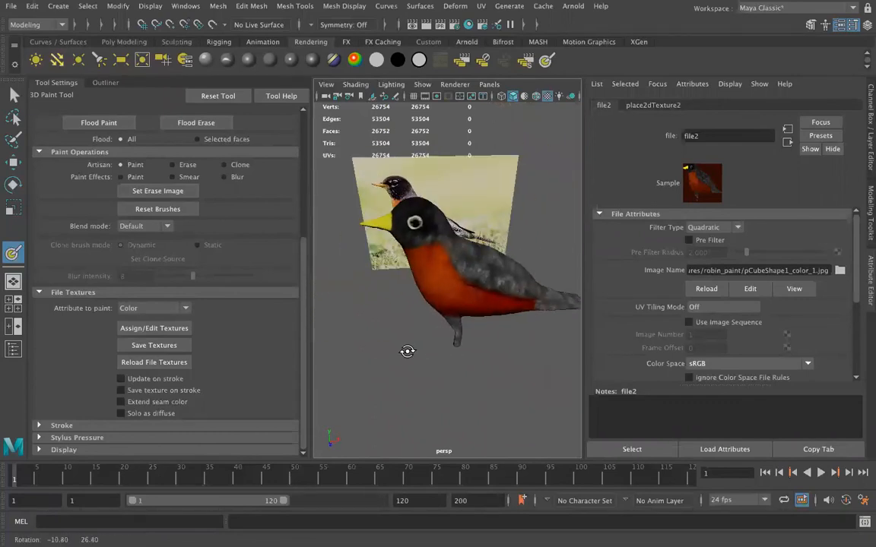
{"action": "mouse_move", "coordinate": [464, 277]}
{"action": "left_mouse_down", "text": "alt"}
{"action": "mouse_move", "coordinate": [470, 288]}
{"action": "mouse_move", "coordinate": [478, 273]}
{"action": "mouse_move", "coordinate": [540, 277]}
{"action": "left_mouse_up", "text": "alt"}
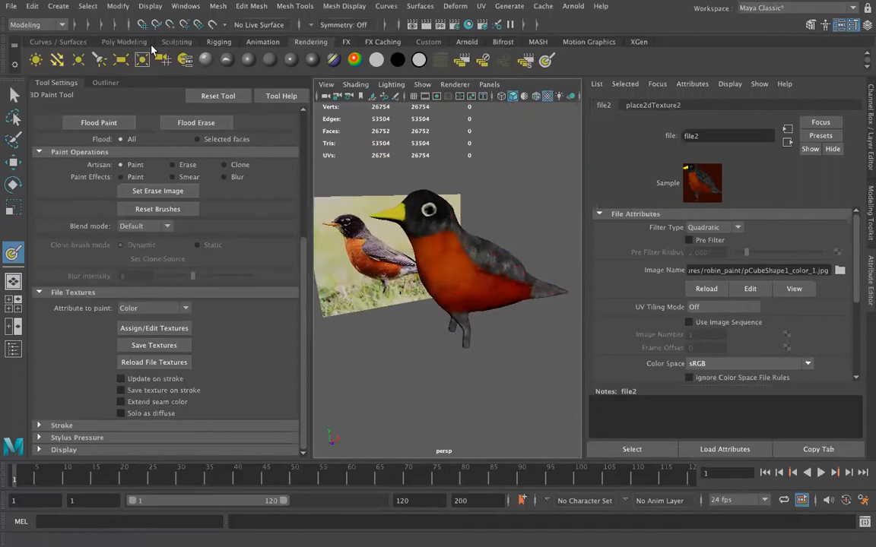
{"action": "left_click", "coordinate": [176, 42]}
{"action": "left_click", "coordinate": [100, 59]}
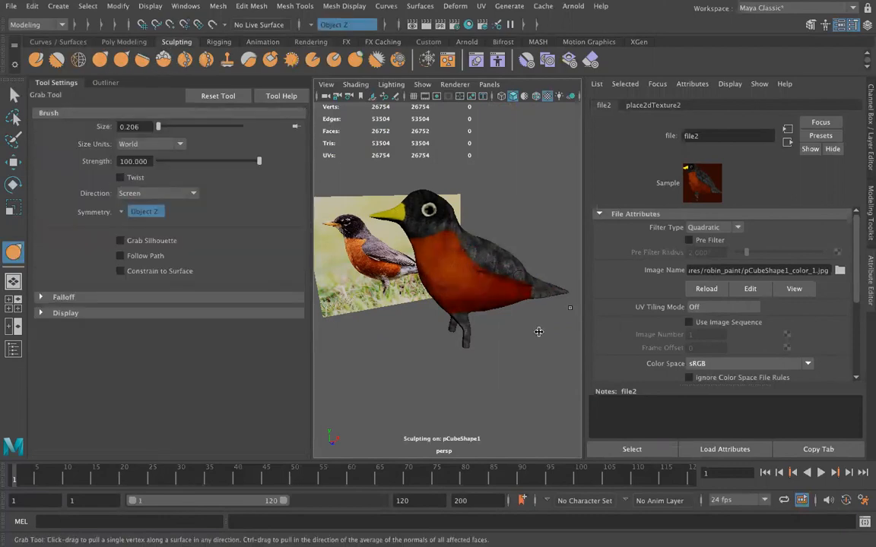
{"action": "left_click_drag", "start_coordinate": [501, 336], "coordinate": [496, 270], "text": "alt"}
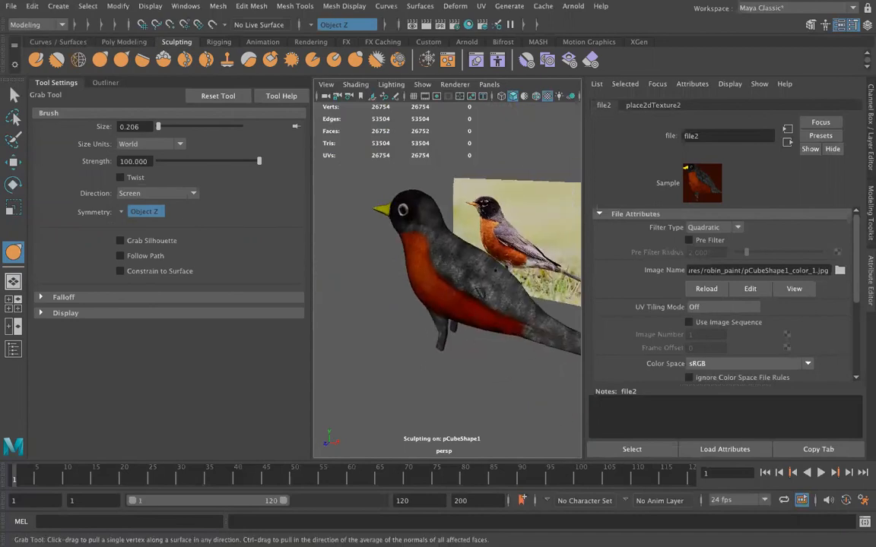
{"action": "key", "text": "ctrl+z"}
{"action": "key", "text": "ctrl+z"}
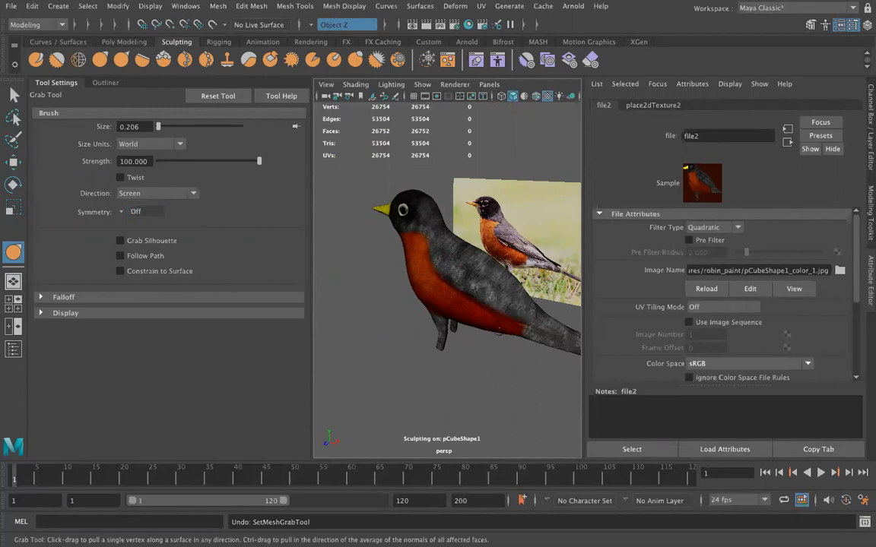
Save the robin scene with its reloaded texture.
{"action": "left_click_drag", "start_coordinate": [404, 295], "coordinate": [321, 259], "text": "alt"}
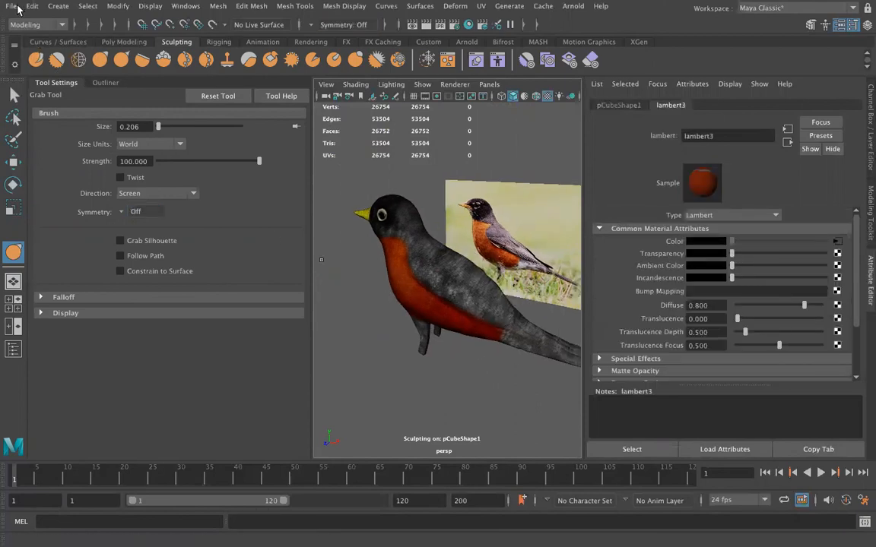
{"action": "left_click", "coordinate": [11, 6]}
{"action": "left_click", "coordinate": [25, 56]}
{"action": "left_click_drag", "start_coordinate": [391, 318], "coordinate": [495, 340], "text": "alt"}
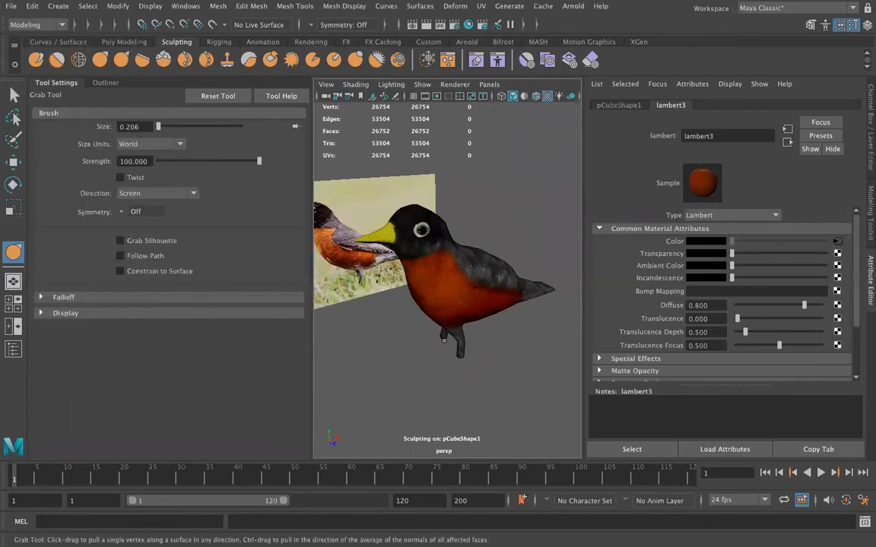